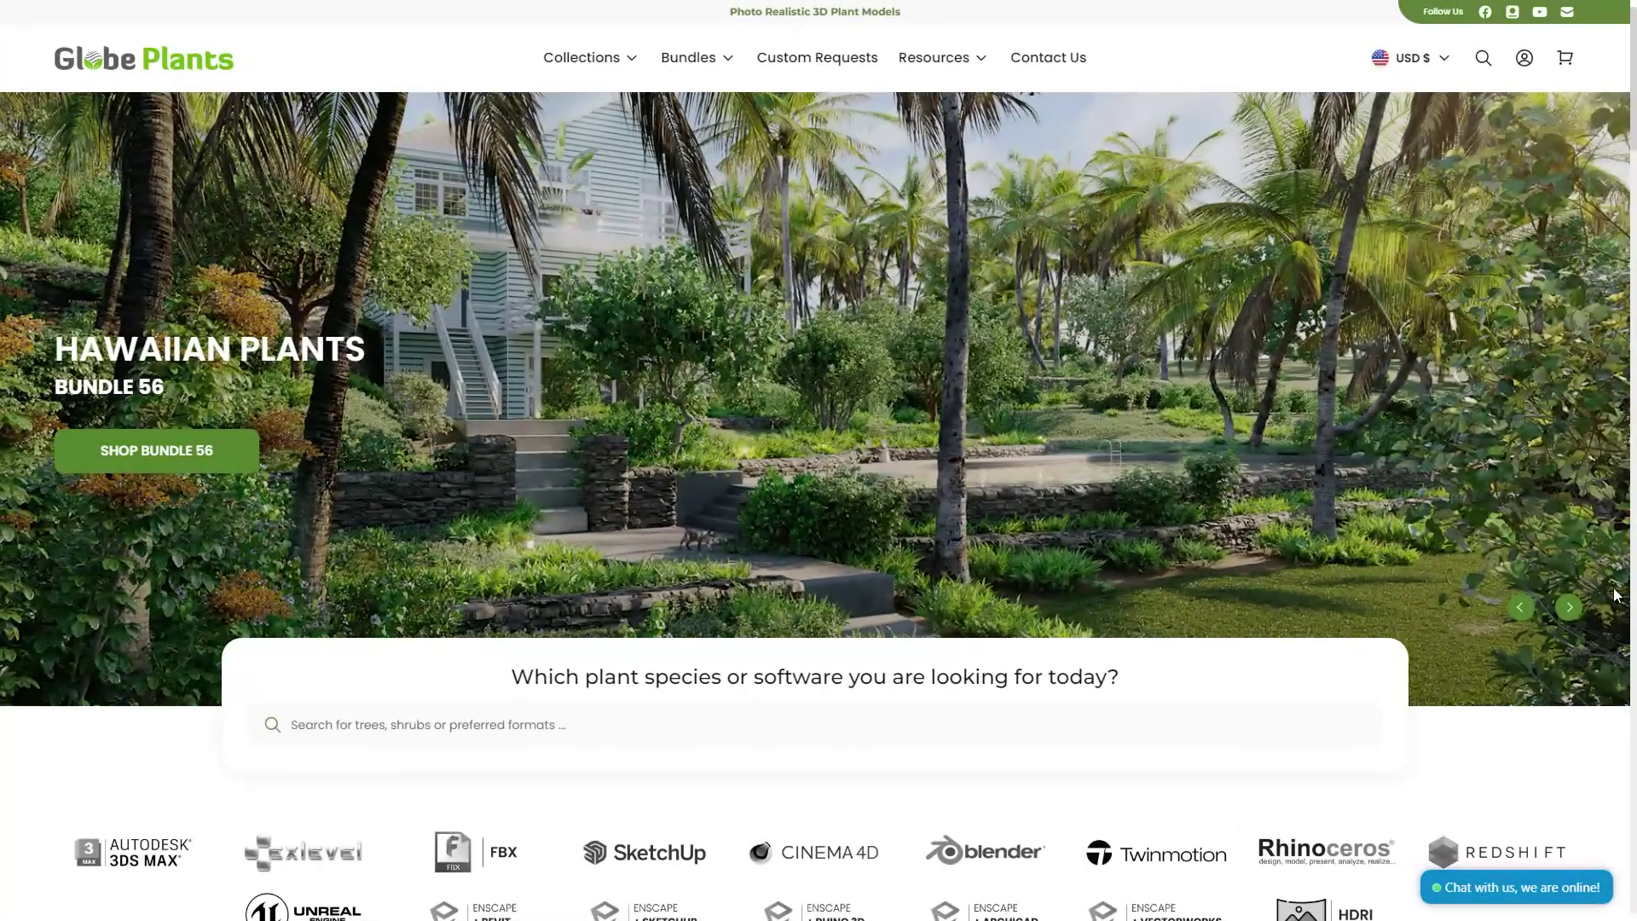
{"action": "left_click", "coordinate": [1567, 612]}
{"action": "left_click", "coordinate": [1567, 612]}
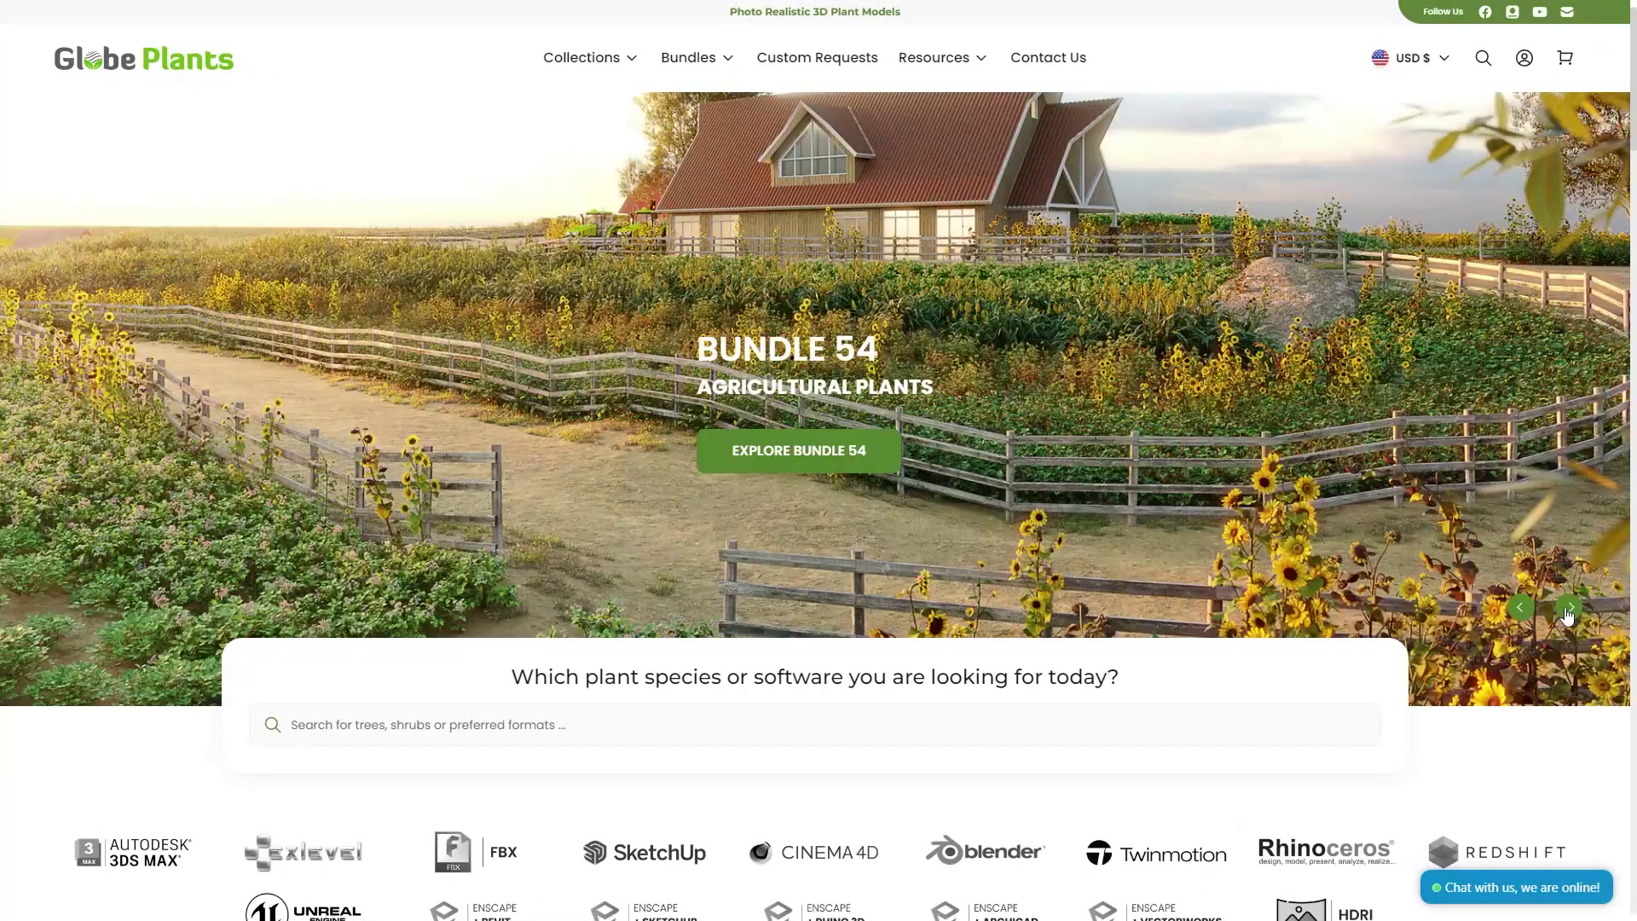
{"action": "left_click", "coordinate": [1567, 612]}
{"action": "left_click", "coordinate": [1567, 612]}
{"action": "left_click", "coordinate": [1567, 612]}
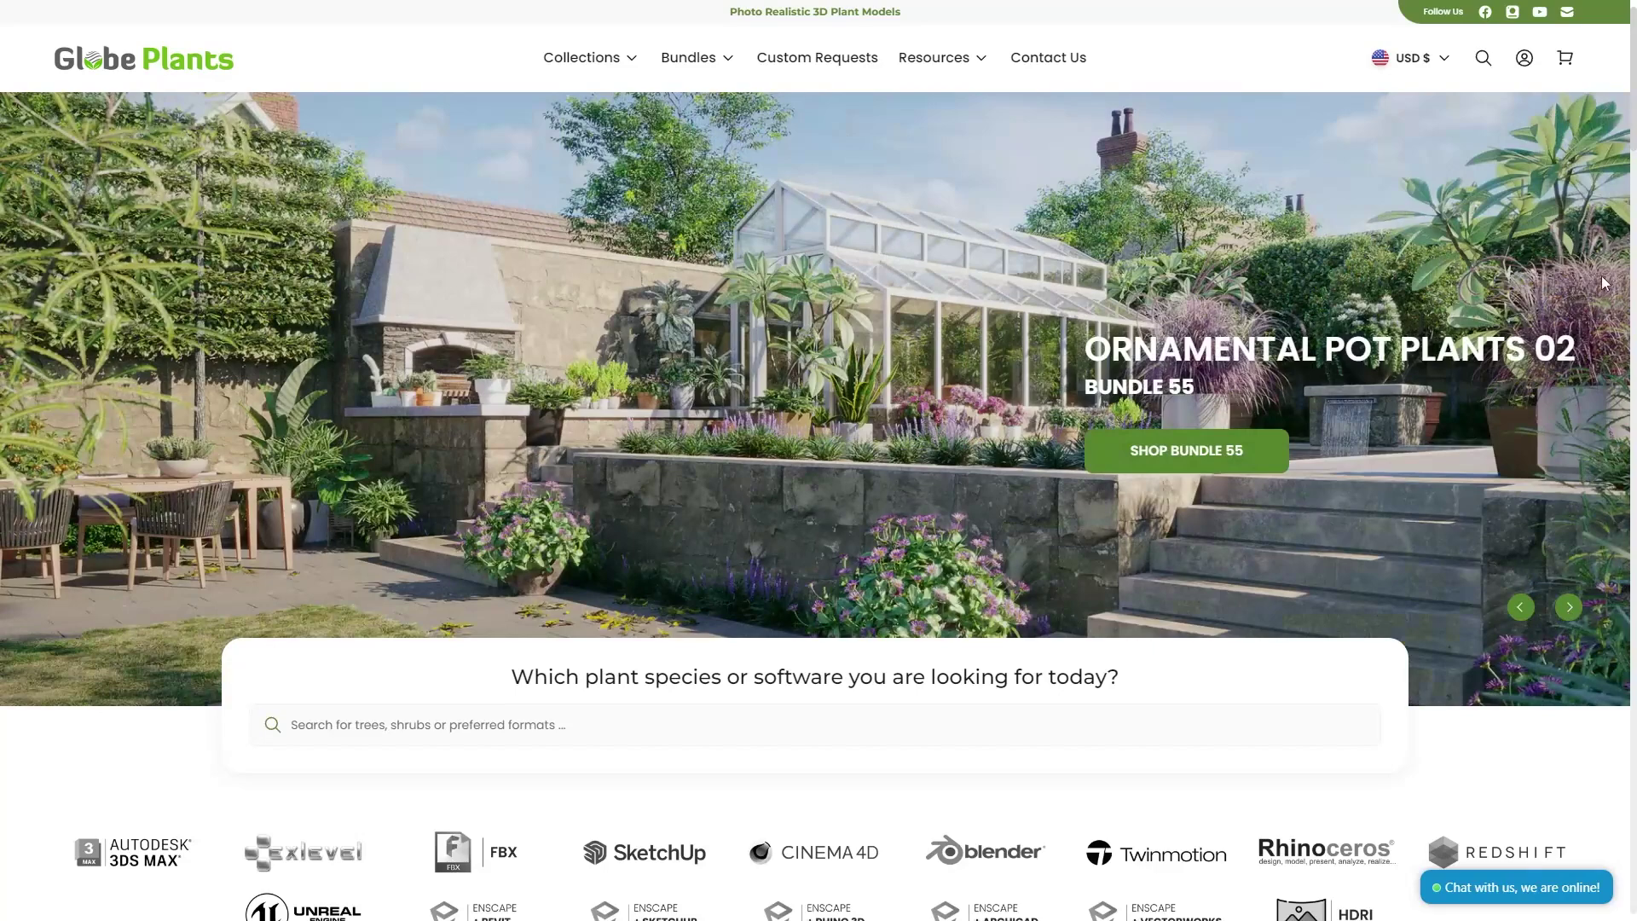
{"action": "scroll", "coordinate": [1605, 174], "scroll_direction": "down", "scroll_amount": 10}
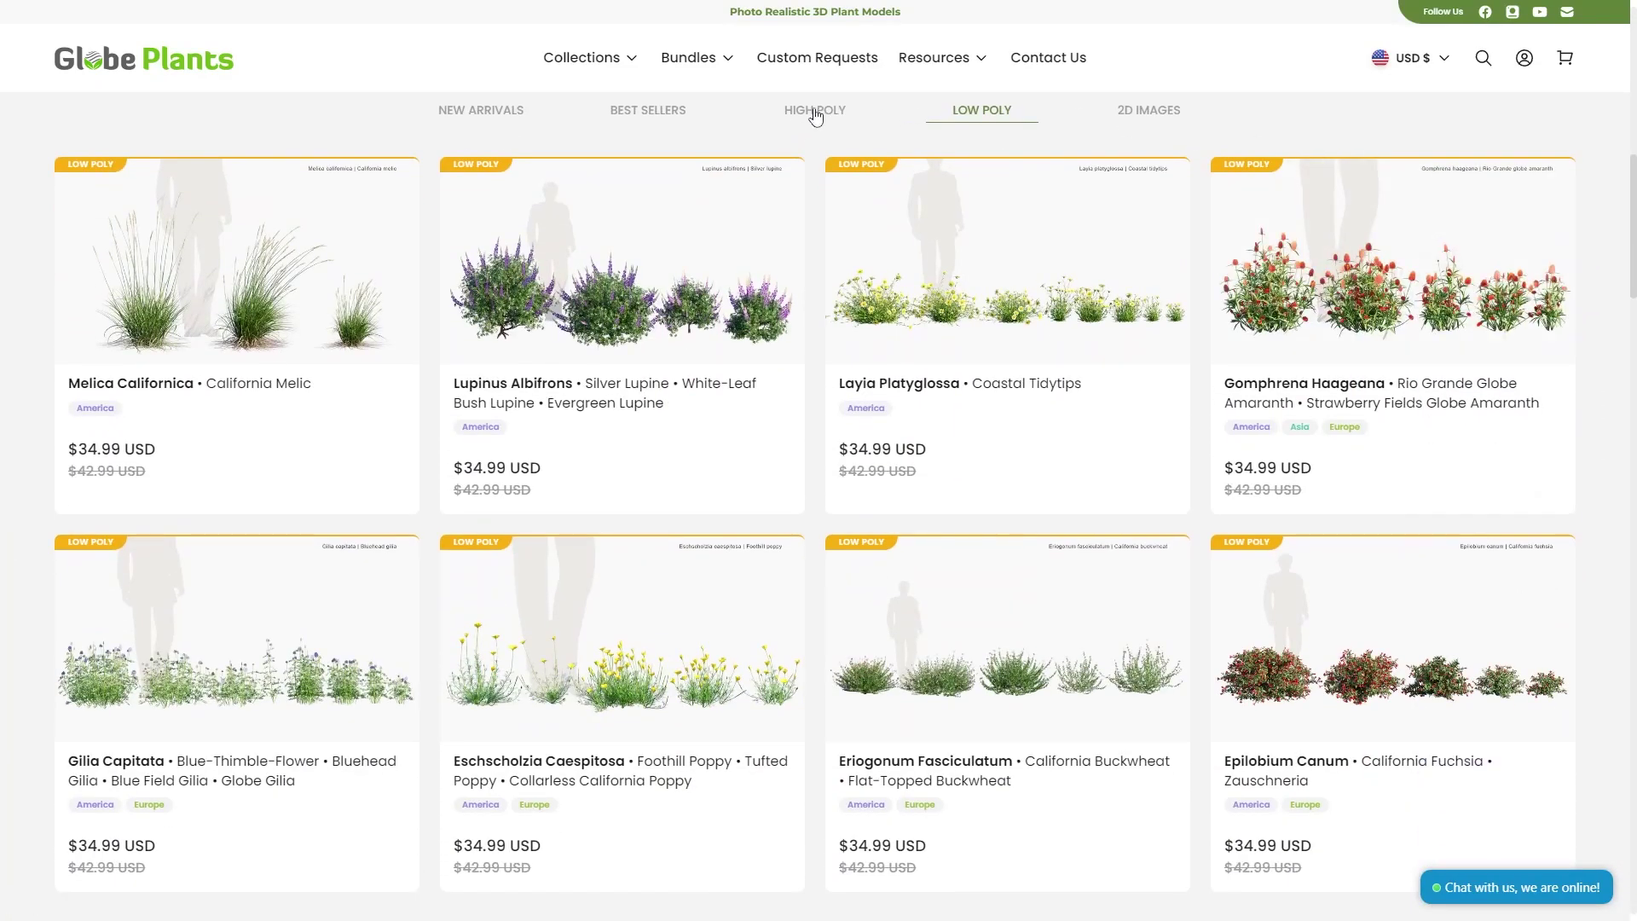
{"action": "left_click", "coordinate": [816, 111]}
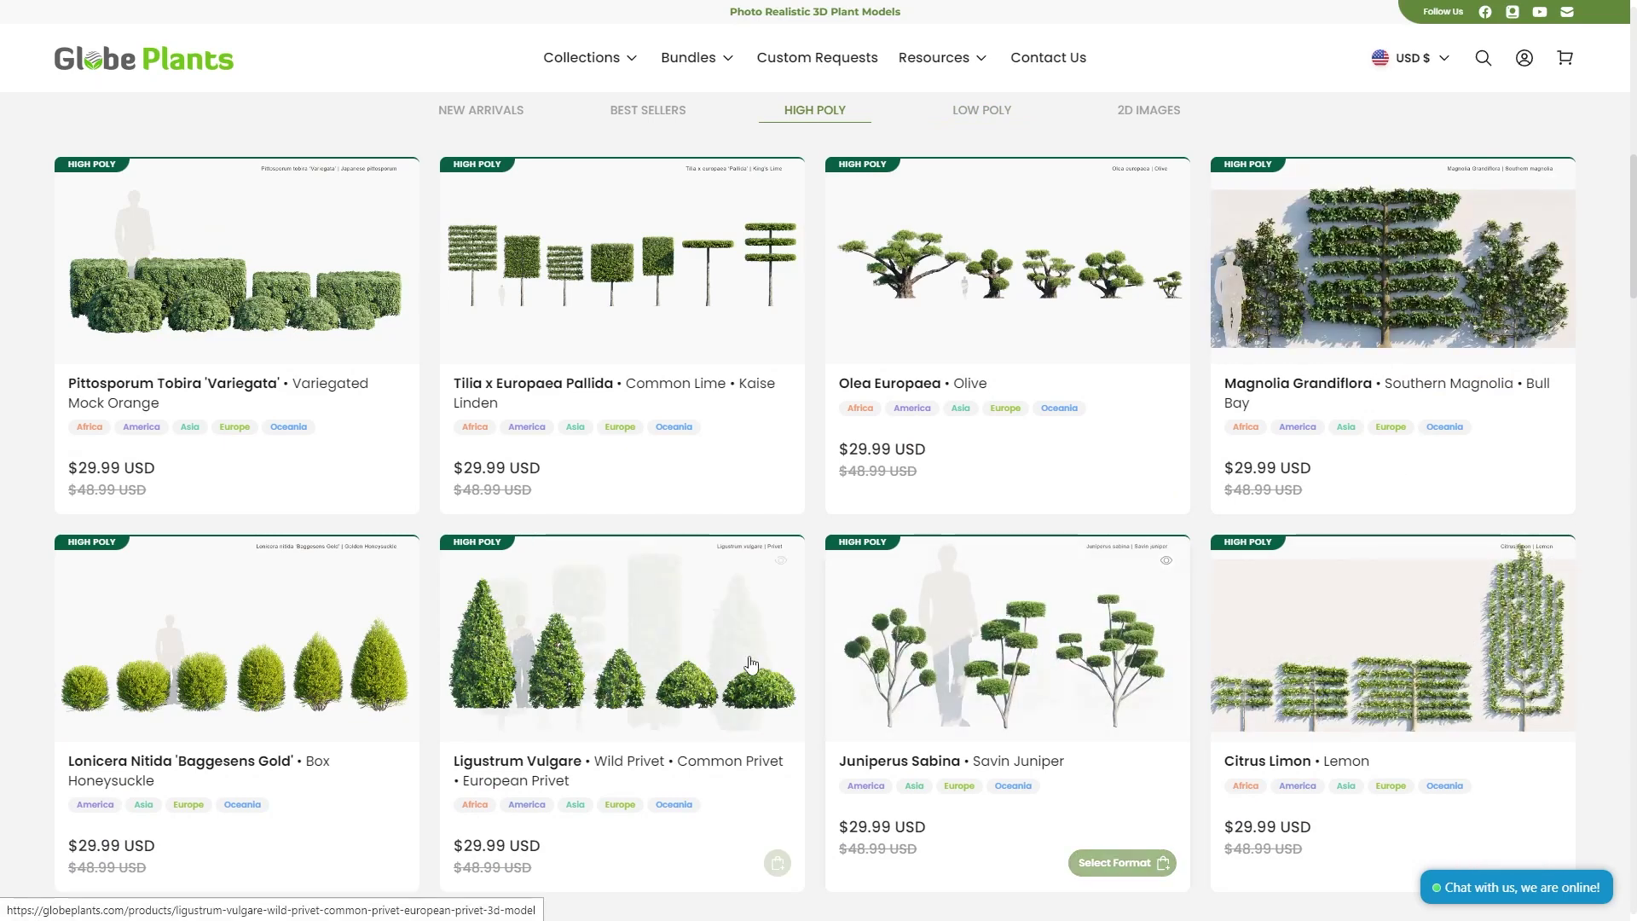
{"action": "left_click", "coordinate": [470, 119]}
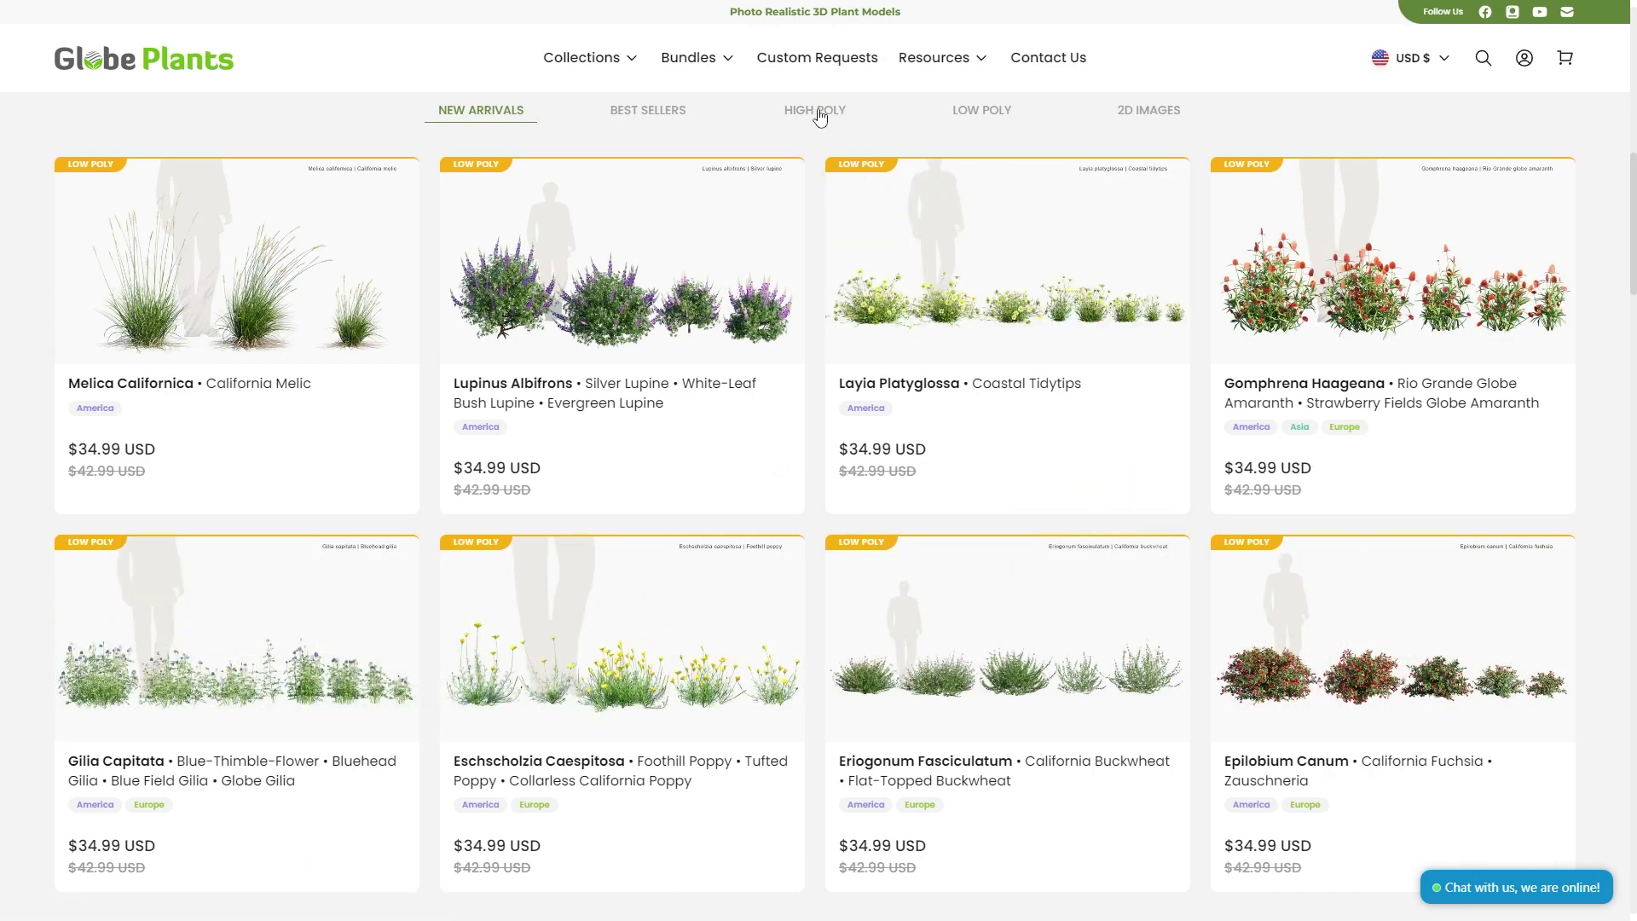
{"action": "left_click", "coordinate": [673, 113]}
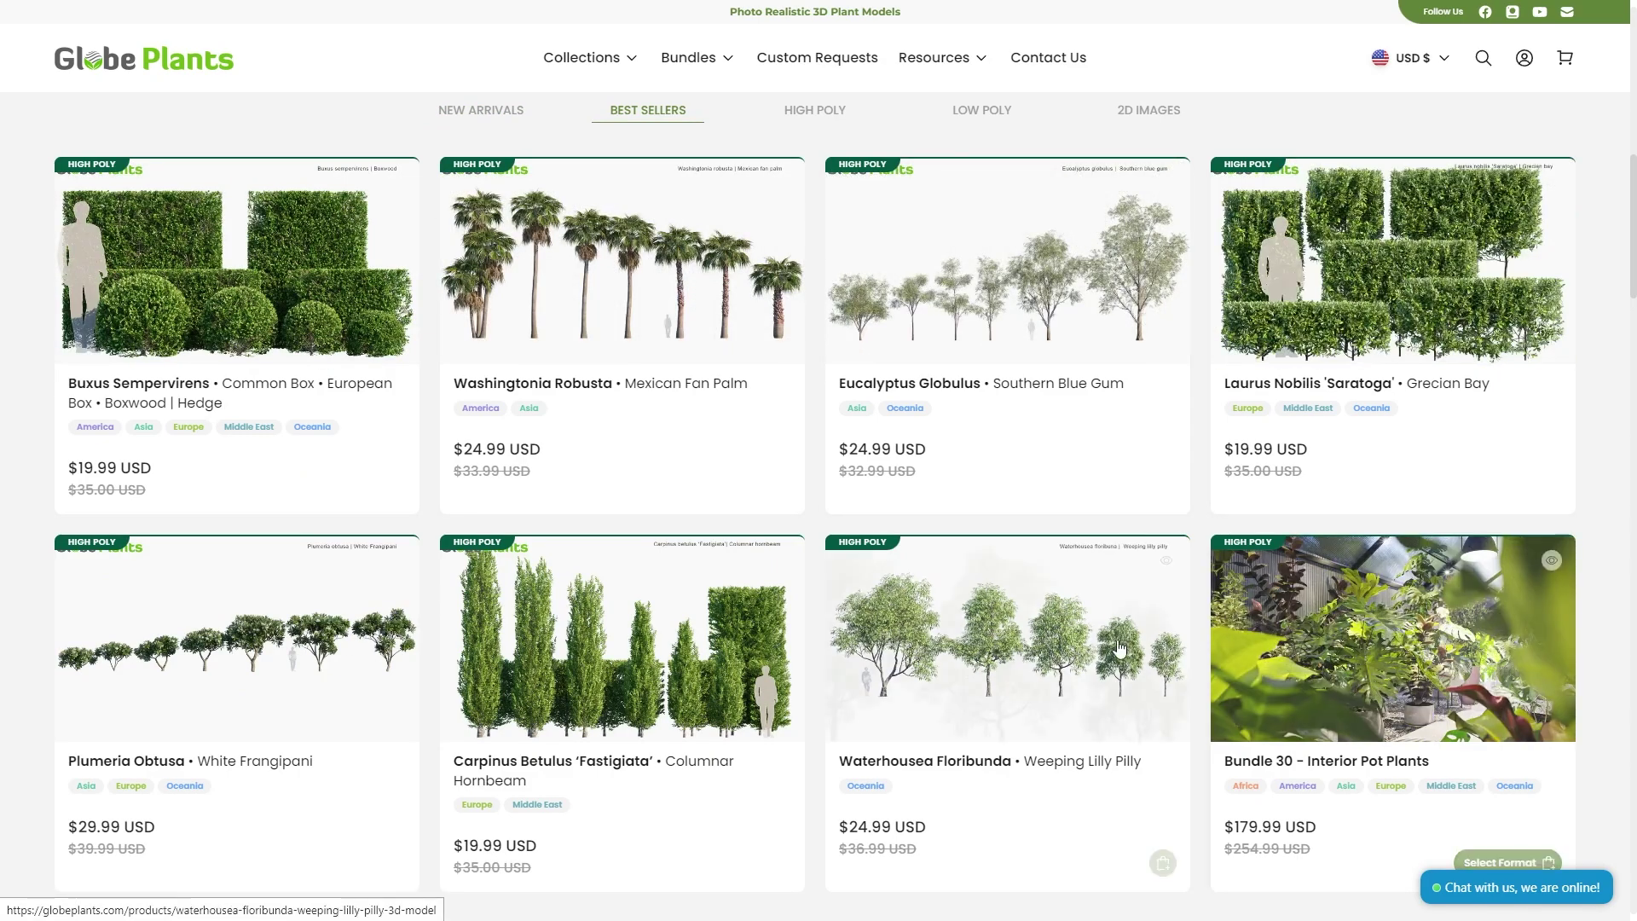
{"action": "scroll", "coordinate": [85, 588], "scroll_direction": "down", "scroll_amount": 6}
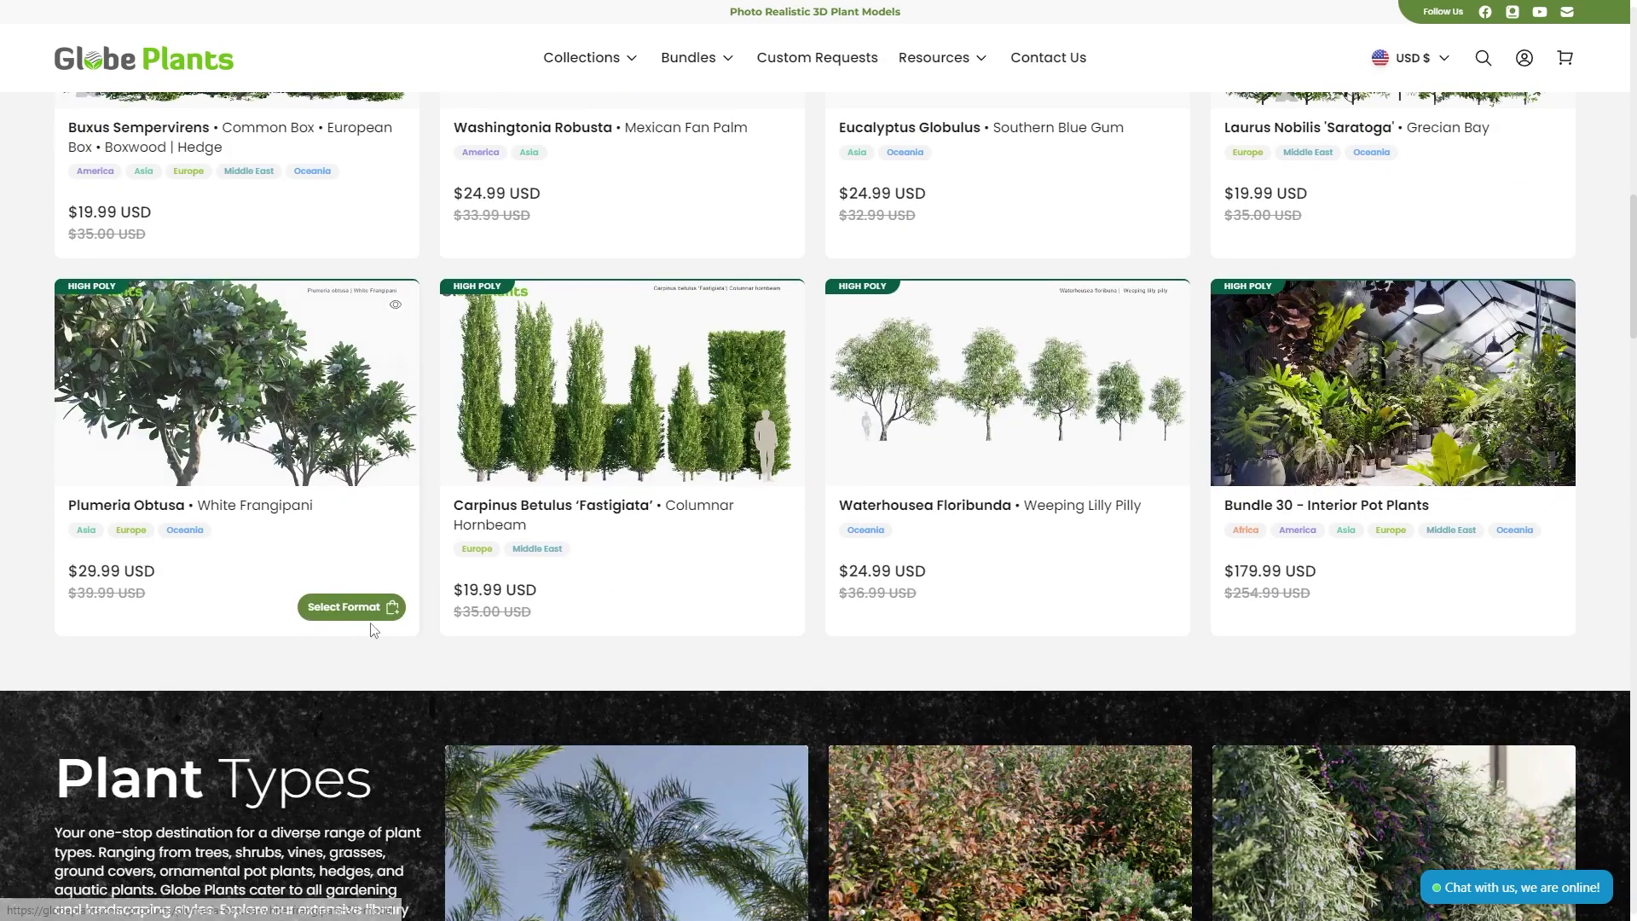
{"action": "scroll", "coordinate": [12, 592], "scroll_direction": "down", "scroll_amount": 1}
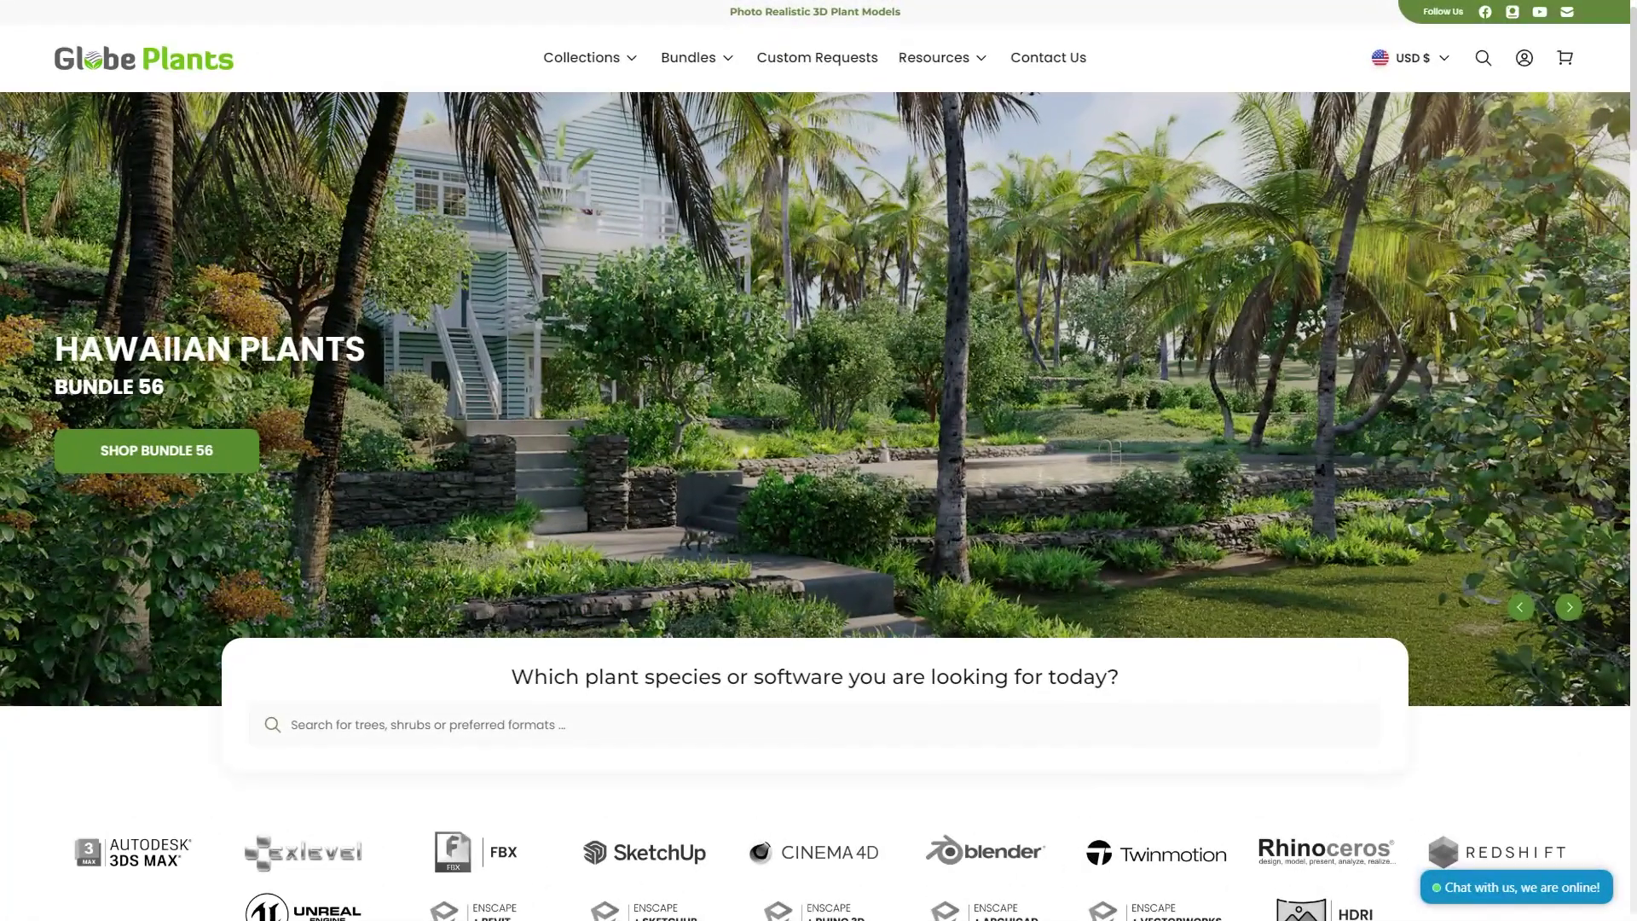
Open Collections > Bundles to list 59 High Poly bundles, newest first, from Bundle 57
{"action": "mouse_move", "coordinate": [571, 83]}
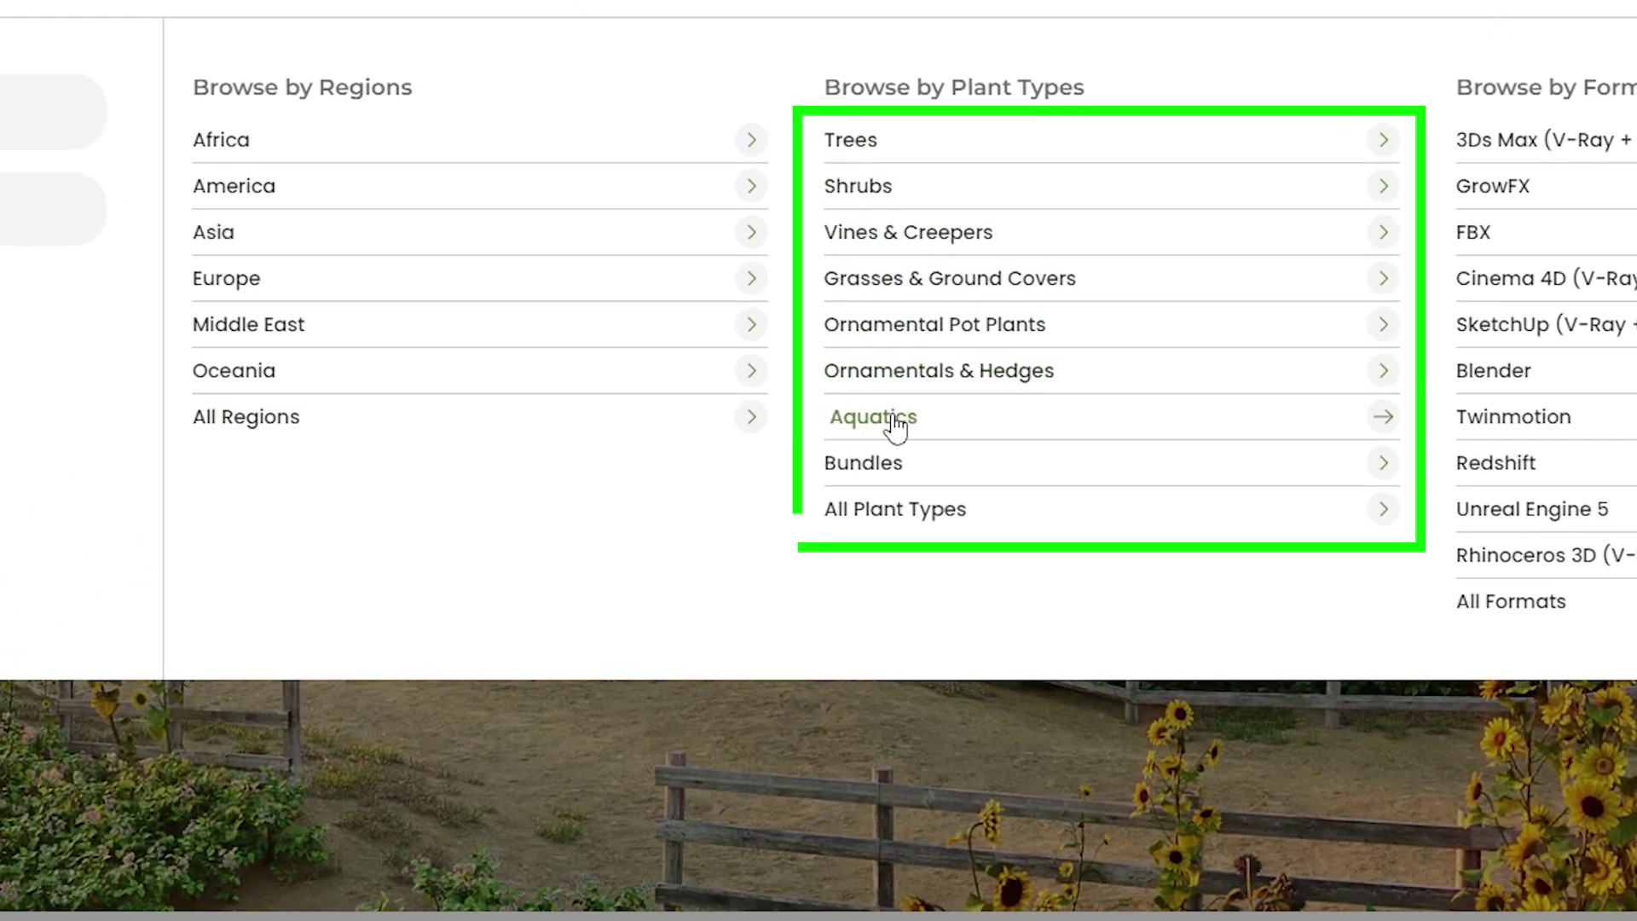
{"action": "left_click", "coordinate": [891, 491]}
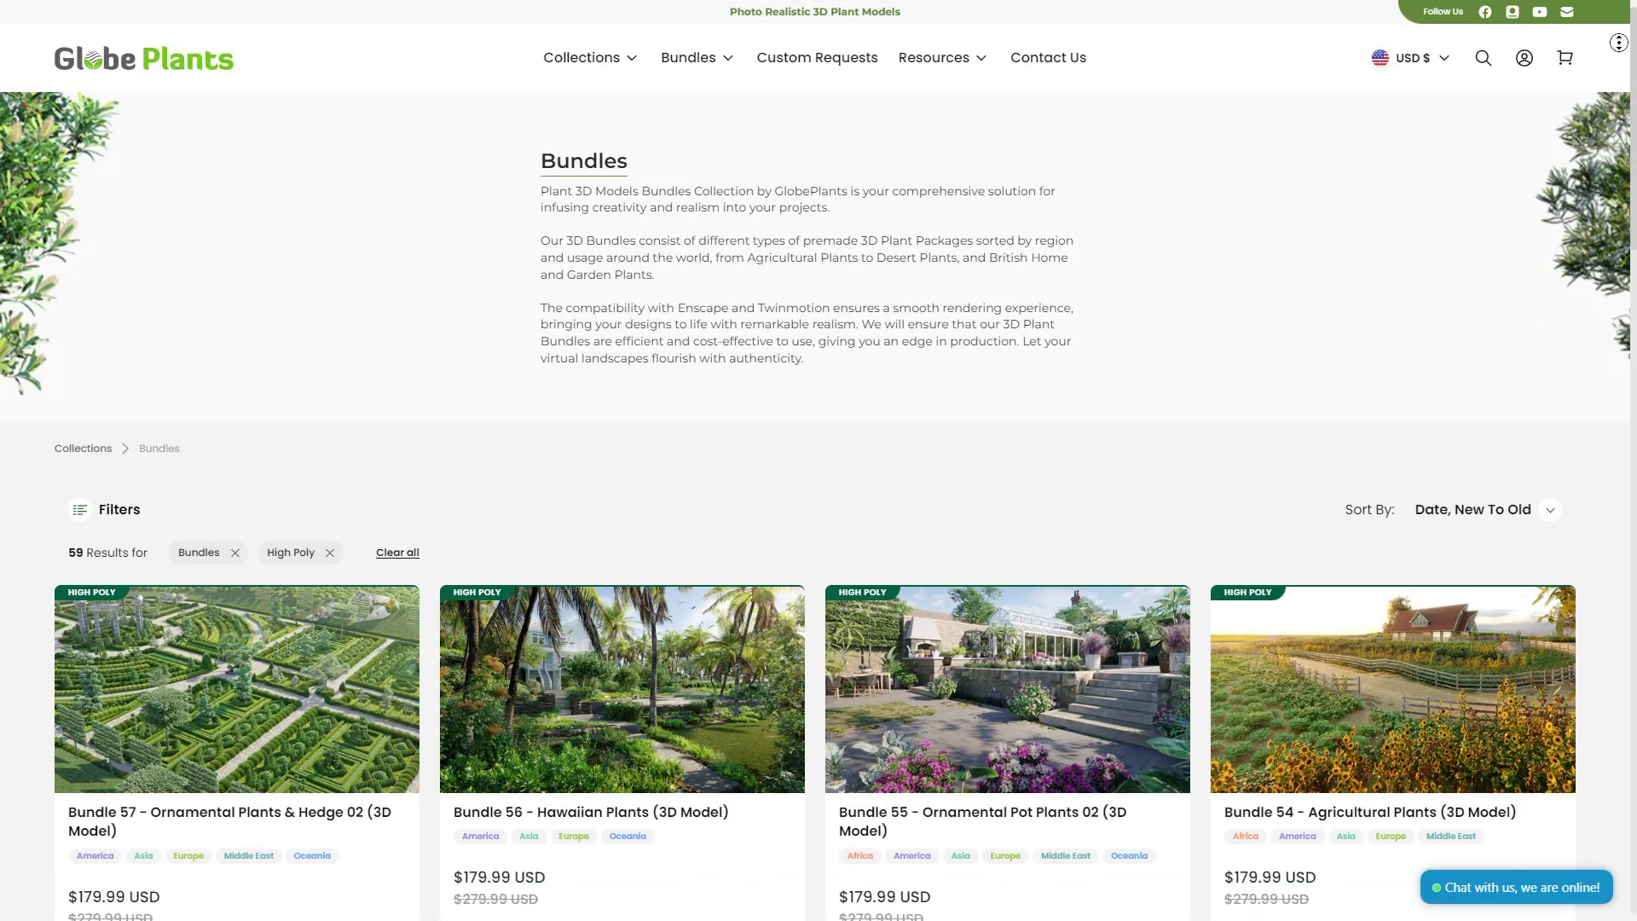
Scroll down through the grid of High Poly bundle results
{"action": "scroll", "coordinate": [818, 511], "scroll_direction": "down", "scroll_amount": 1}
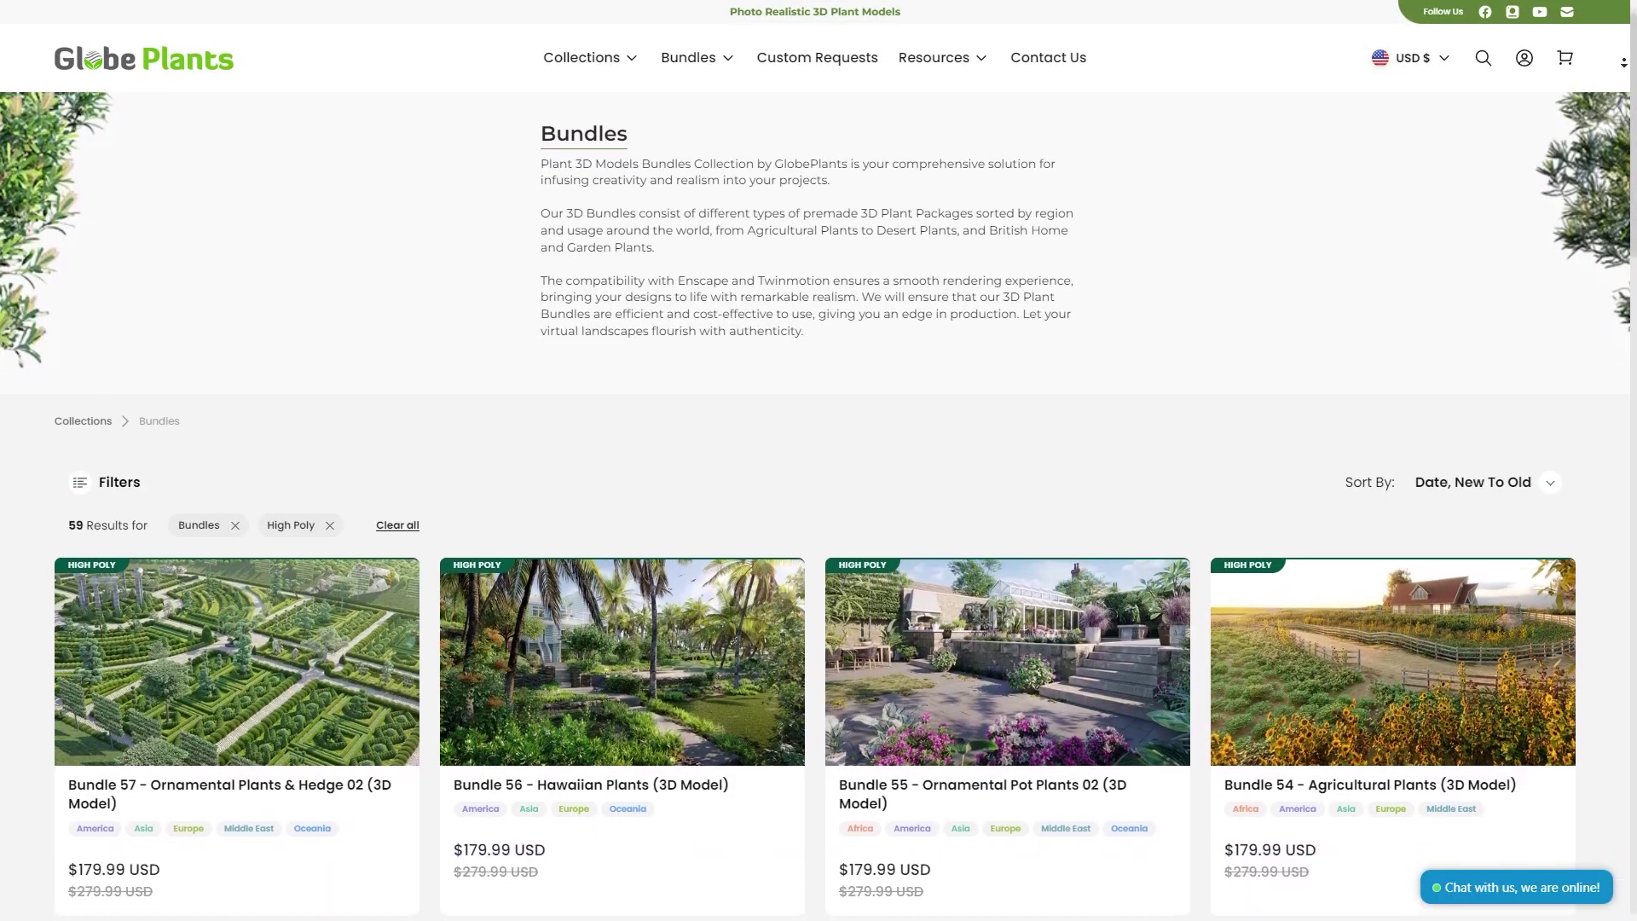
{"action": "scroll", "coordinate": [818, 512], "scroll_direction": "down", "scroll_amount": 2}
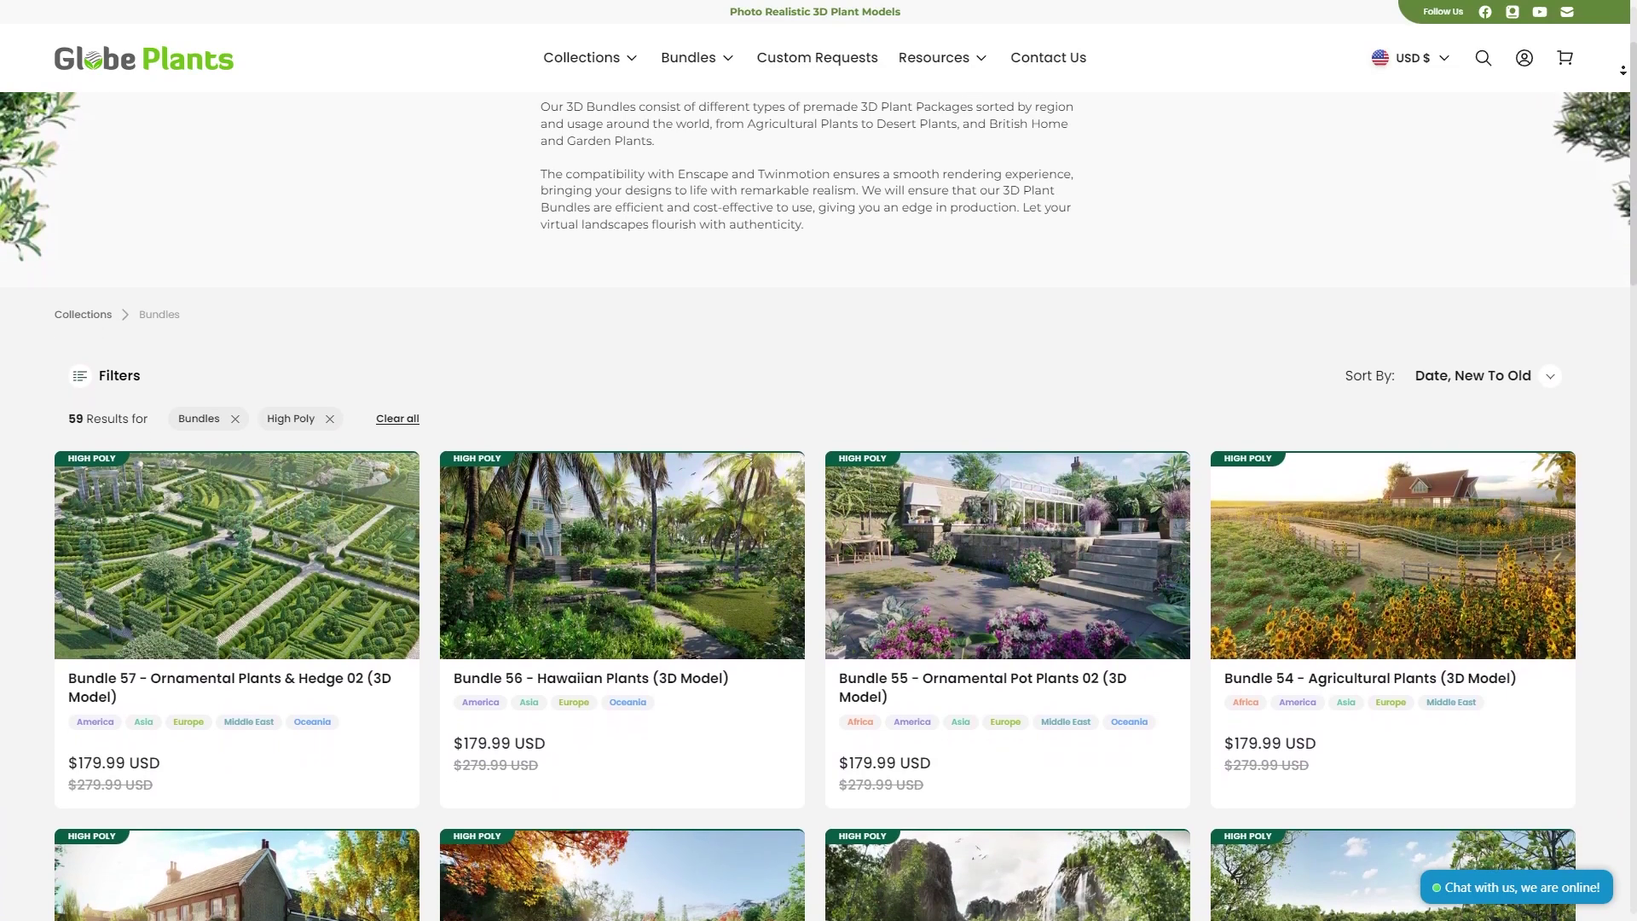
{"action": "scroll", "coordinate": [818, 512], "scroll_direction": "down", "scroll_amount": 2}
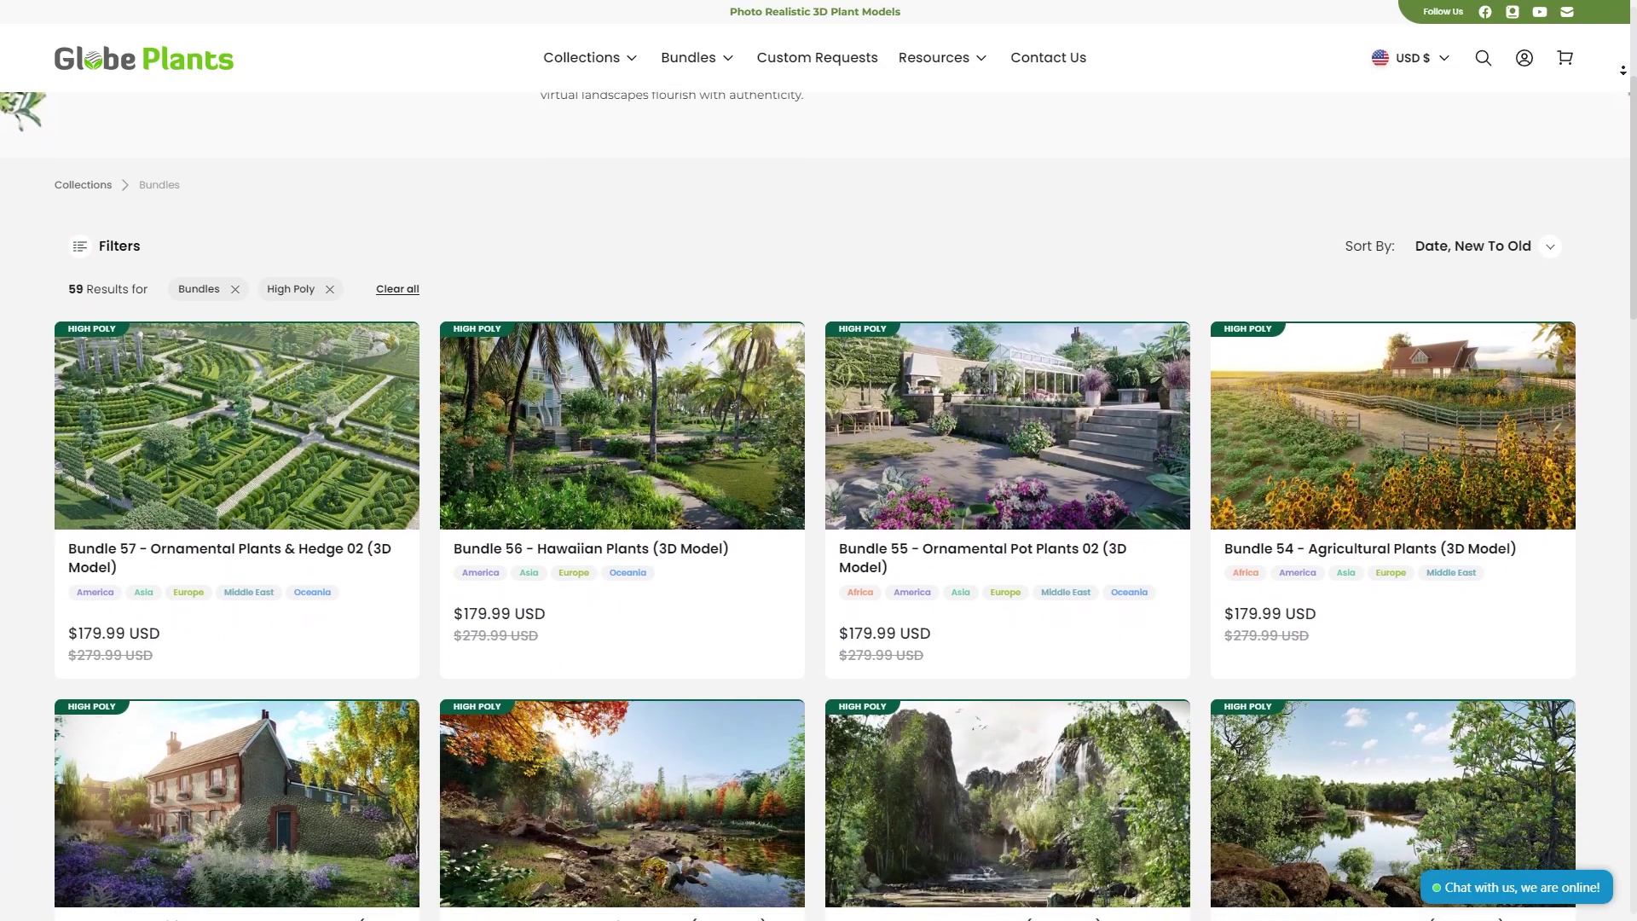
{"action": "scroll", "coordinate": [818, 511], "scroll_direction": "down", "scroll_amount": 2}
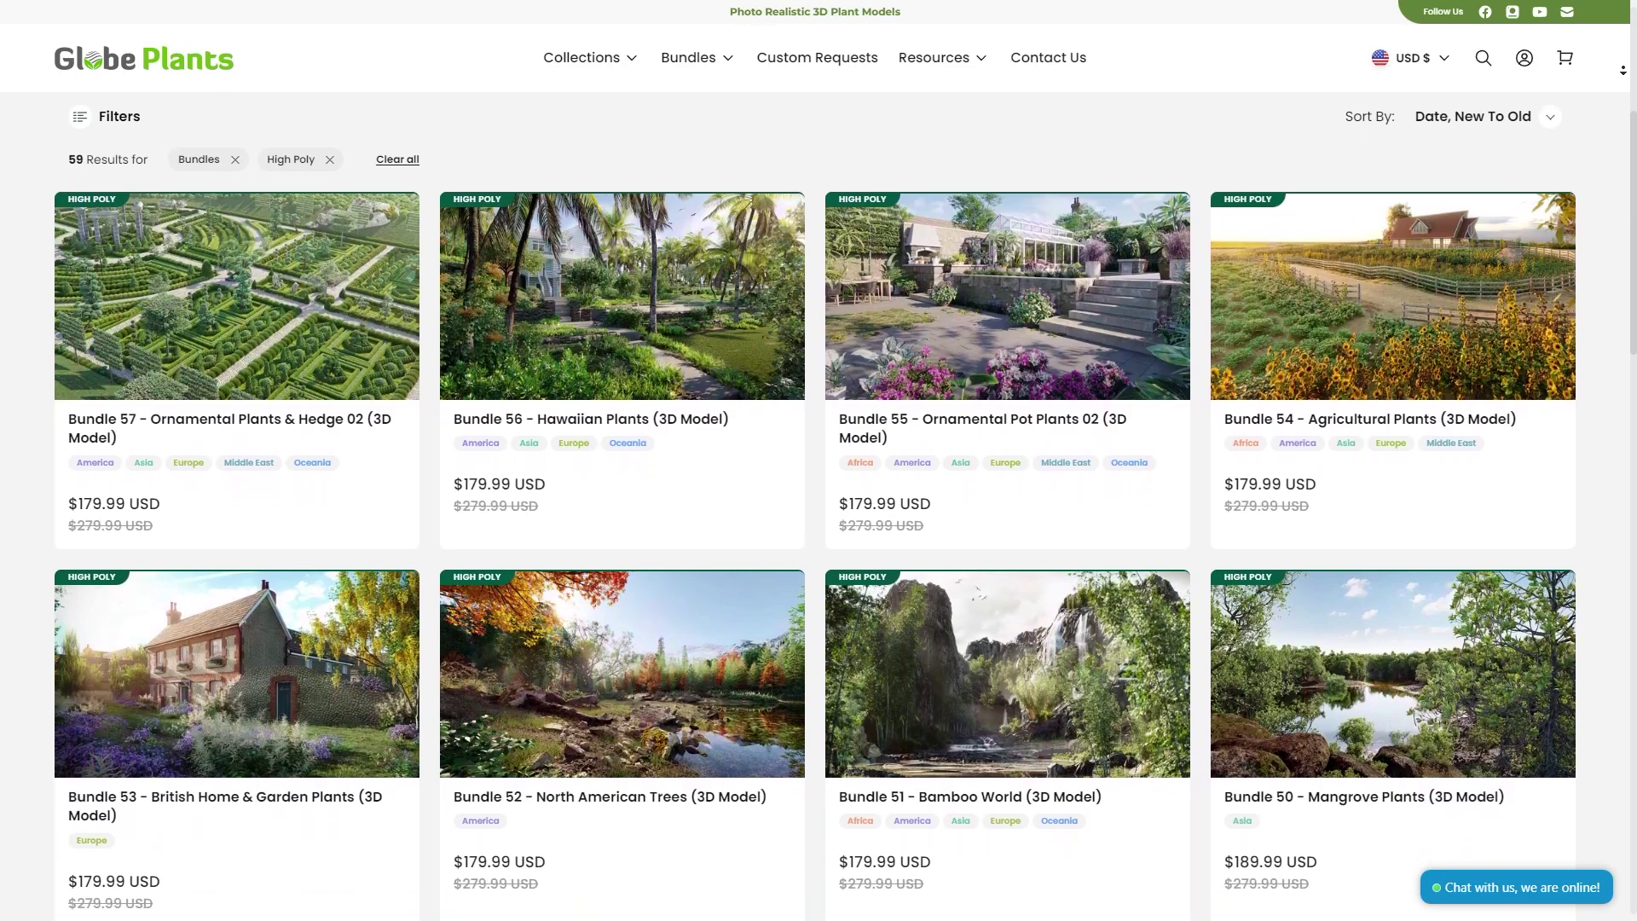
{"action": "scroll", "coordinate": [818, 511], "scroll_direction": "down", "scroll_amount": 2}
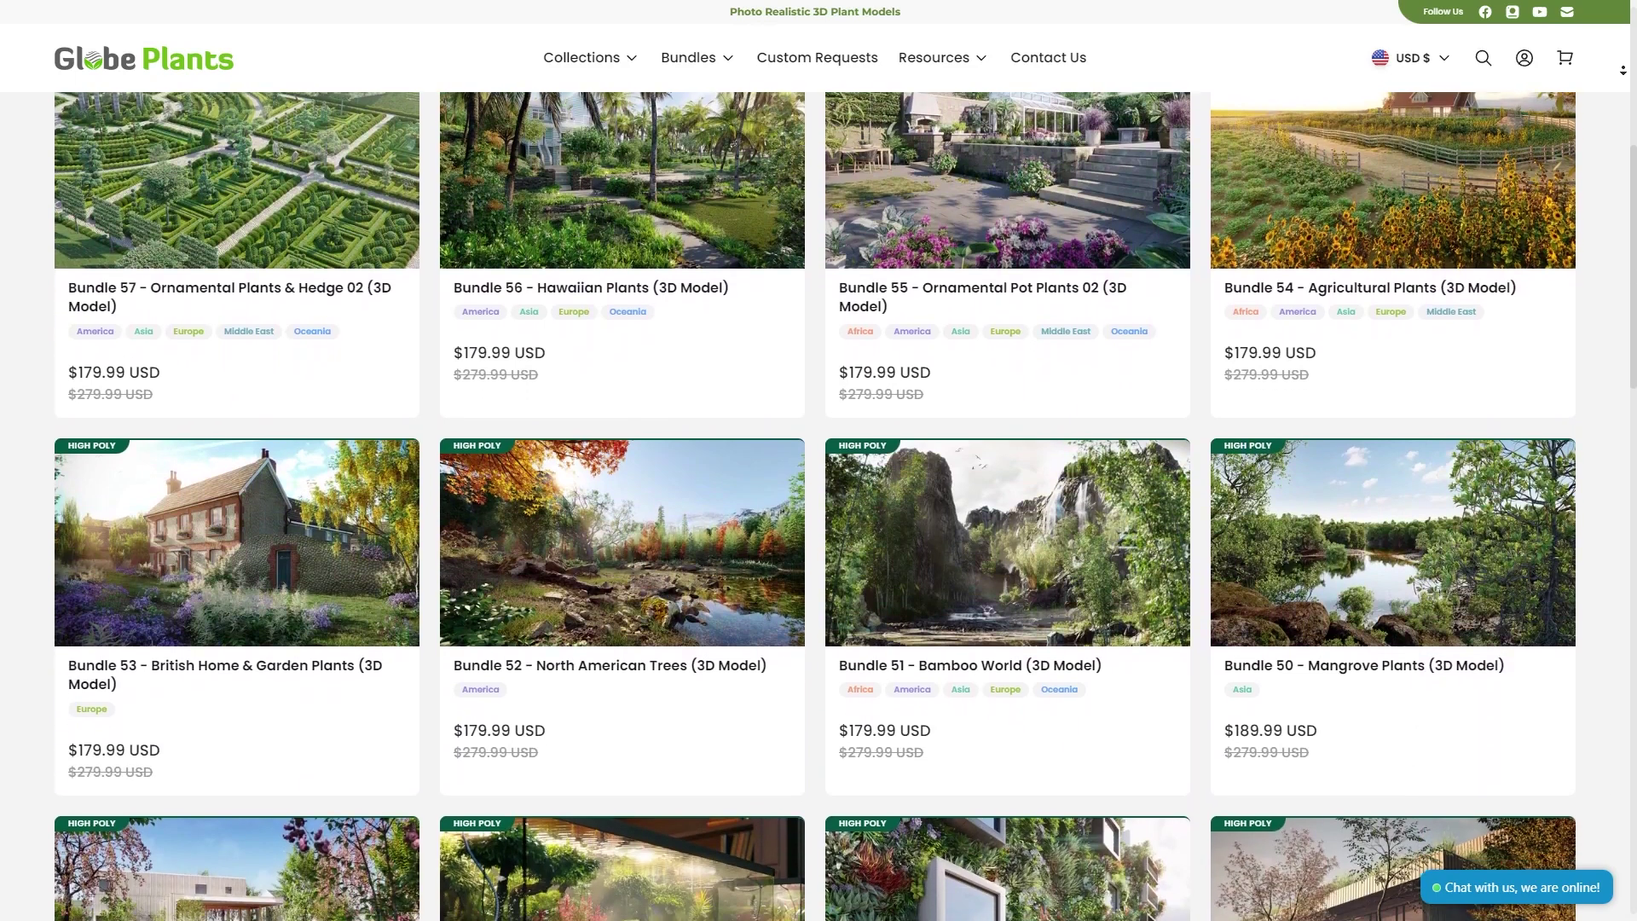
{"action": "scroll", "coordinate": [819, 512], "scroll_direction": "down", "scroll_amount": 2}
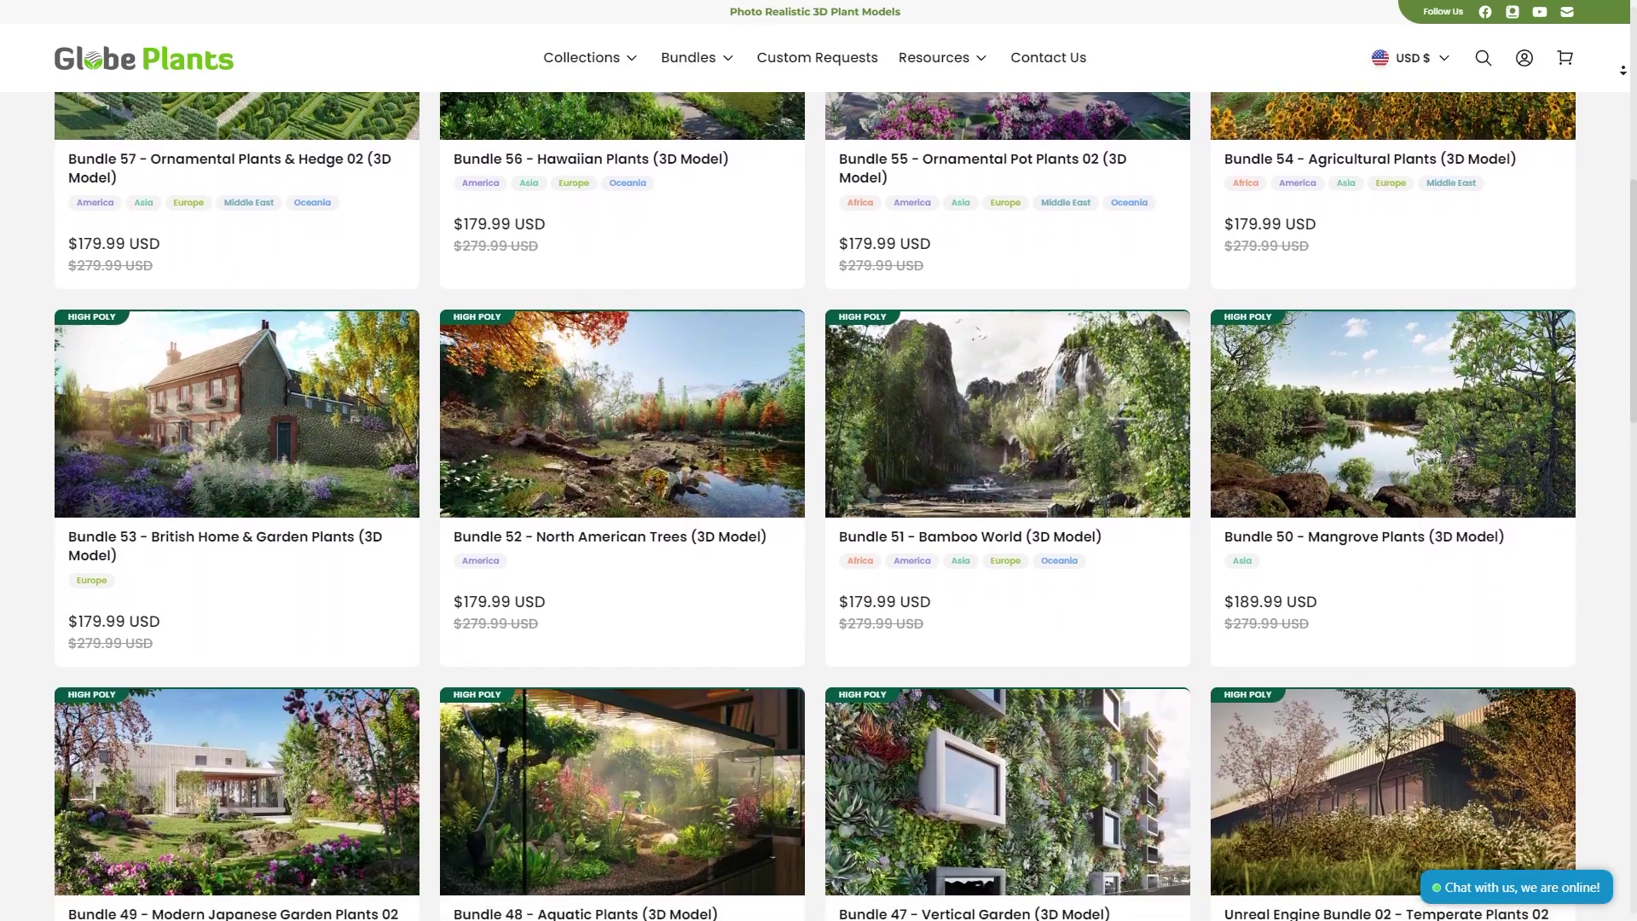
{"action": "scroll", "coordinate": [818, 511], "scroll_direction": "down", "scroll_amount": 2}
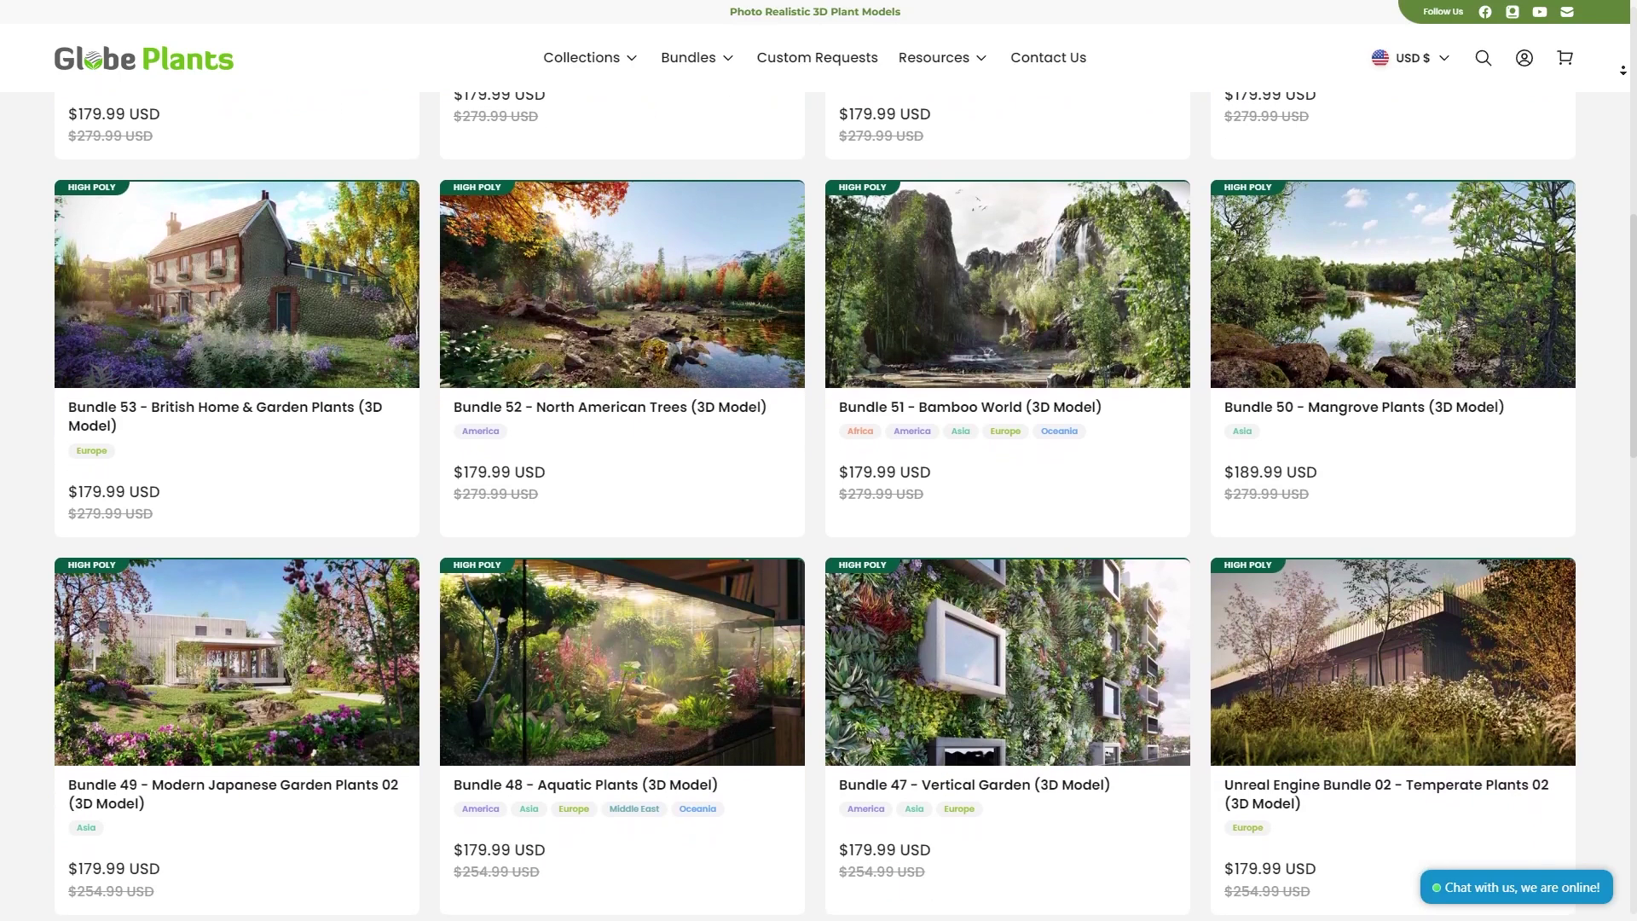
{"action": "scroll", "coordinate": [818, 512], "scroll_direction": "down", "scroll_amount": 2}
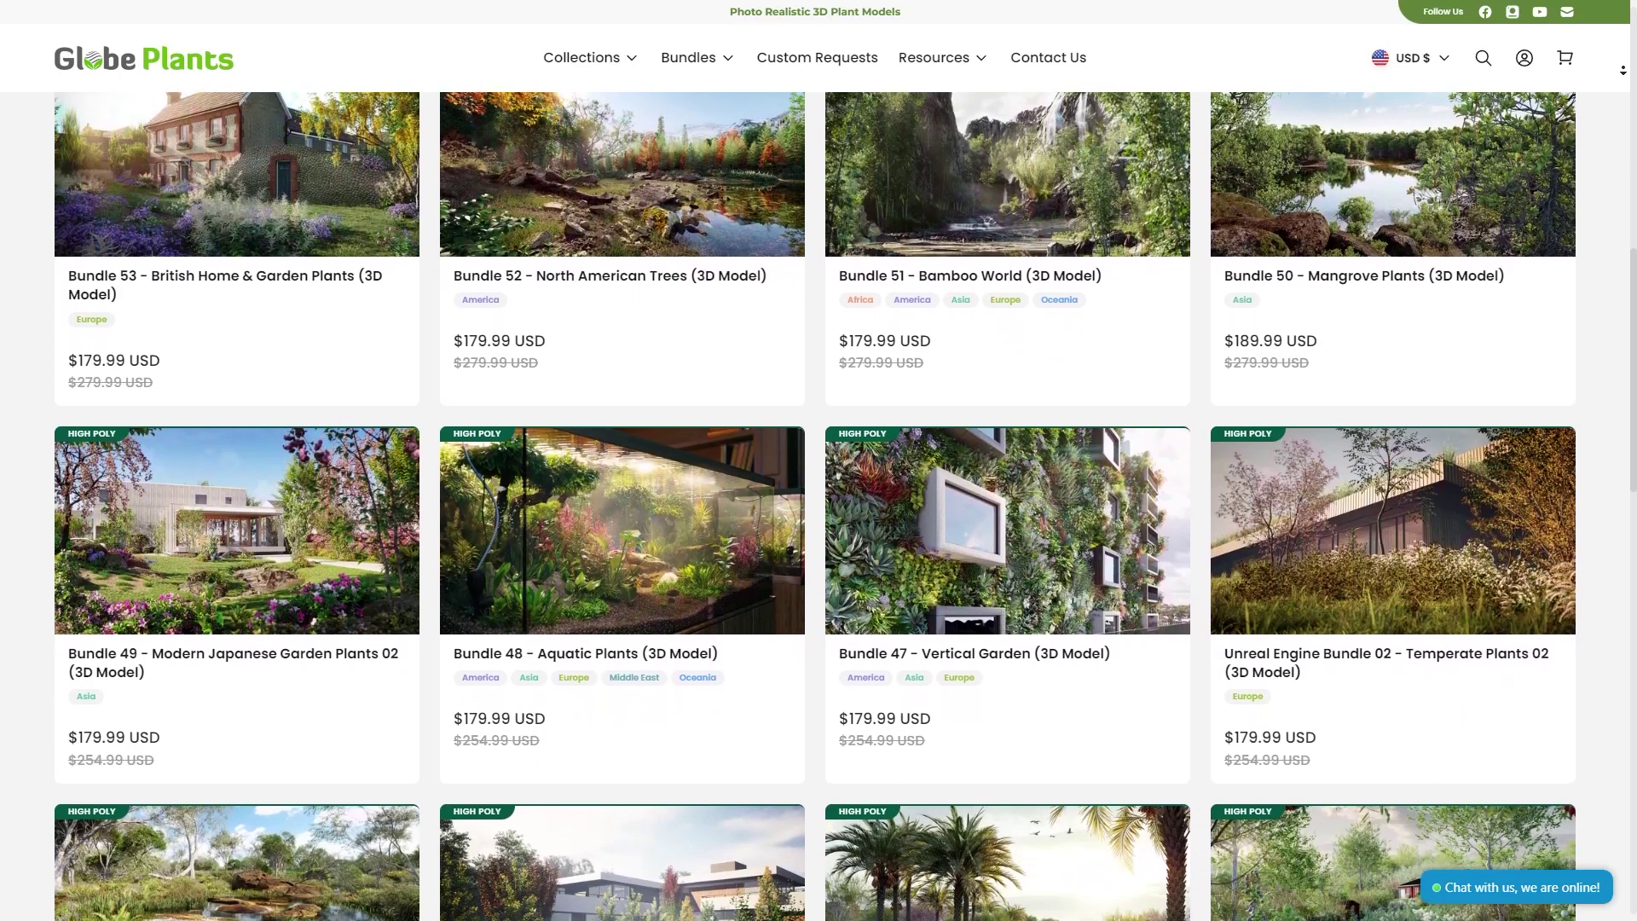
{"action": "scroll", "coordinate": [819, 511], "scroll_direction": "down", "scroll_amount": 1}
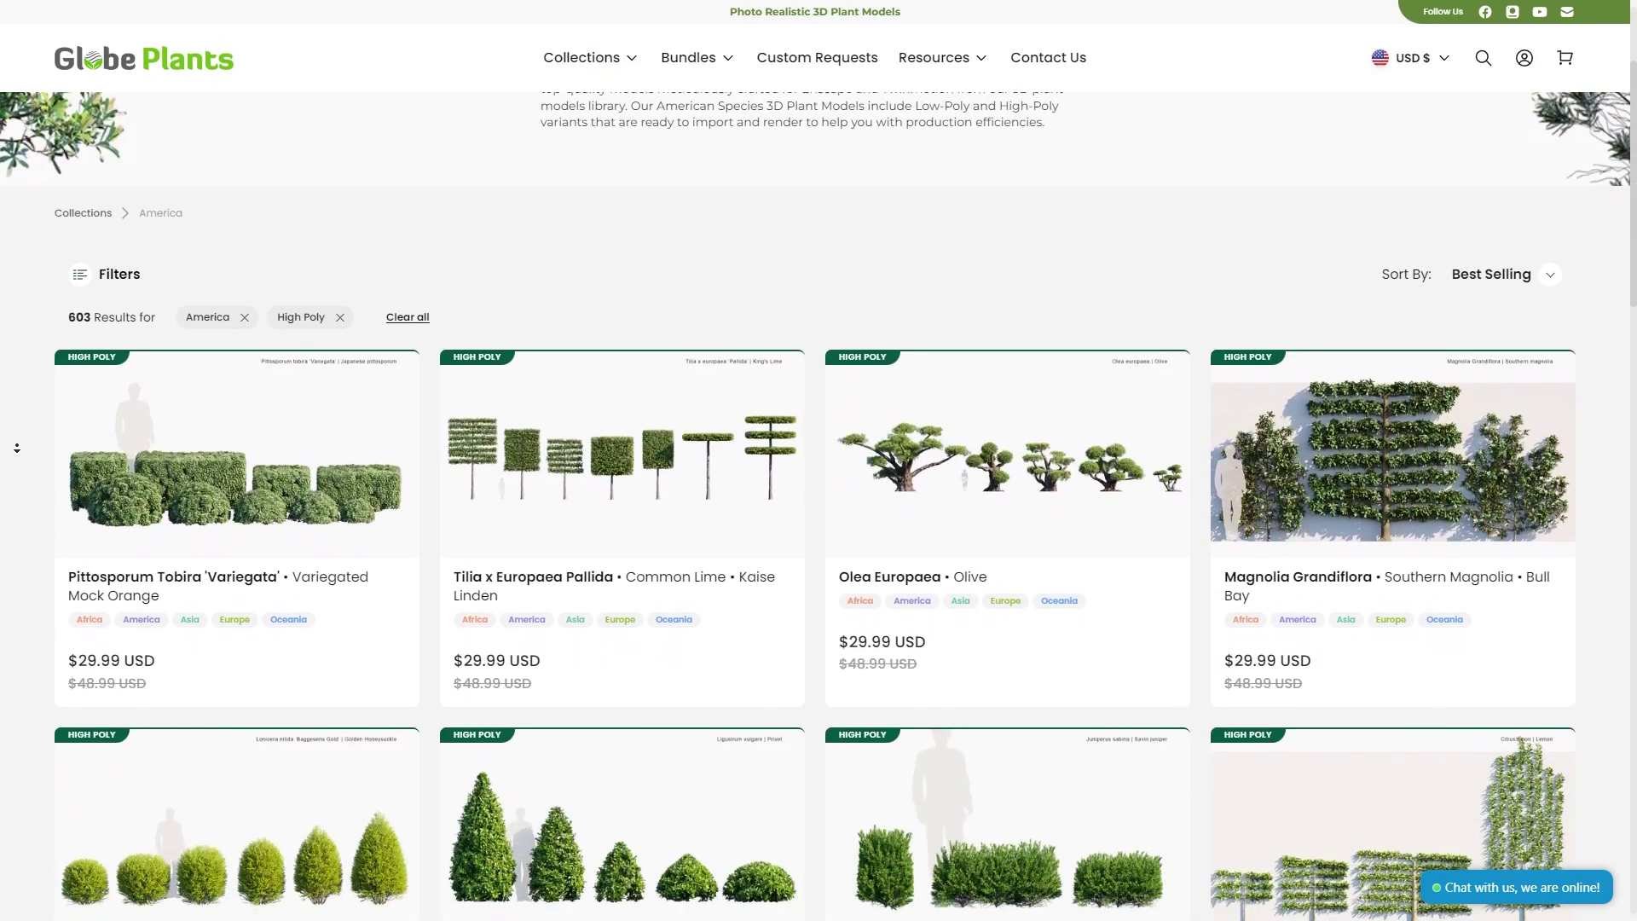
Browse the region collection grid and open the Citrus Limon • Lemon product page at $29.99
{"action": "scroll", "coordinate": [17, 448], "scroll_direction": "down", "scroll_amount": 3}
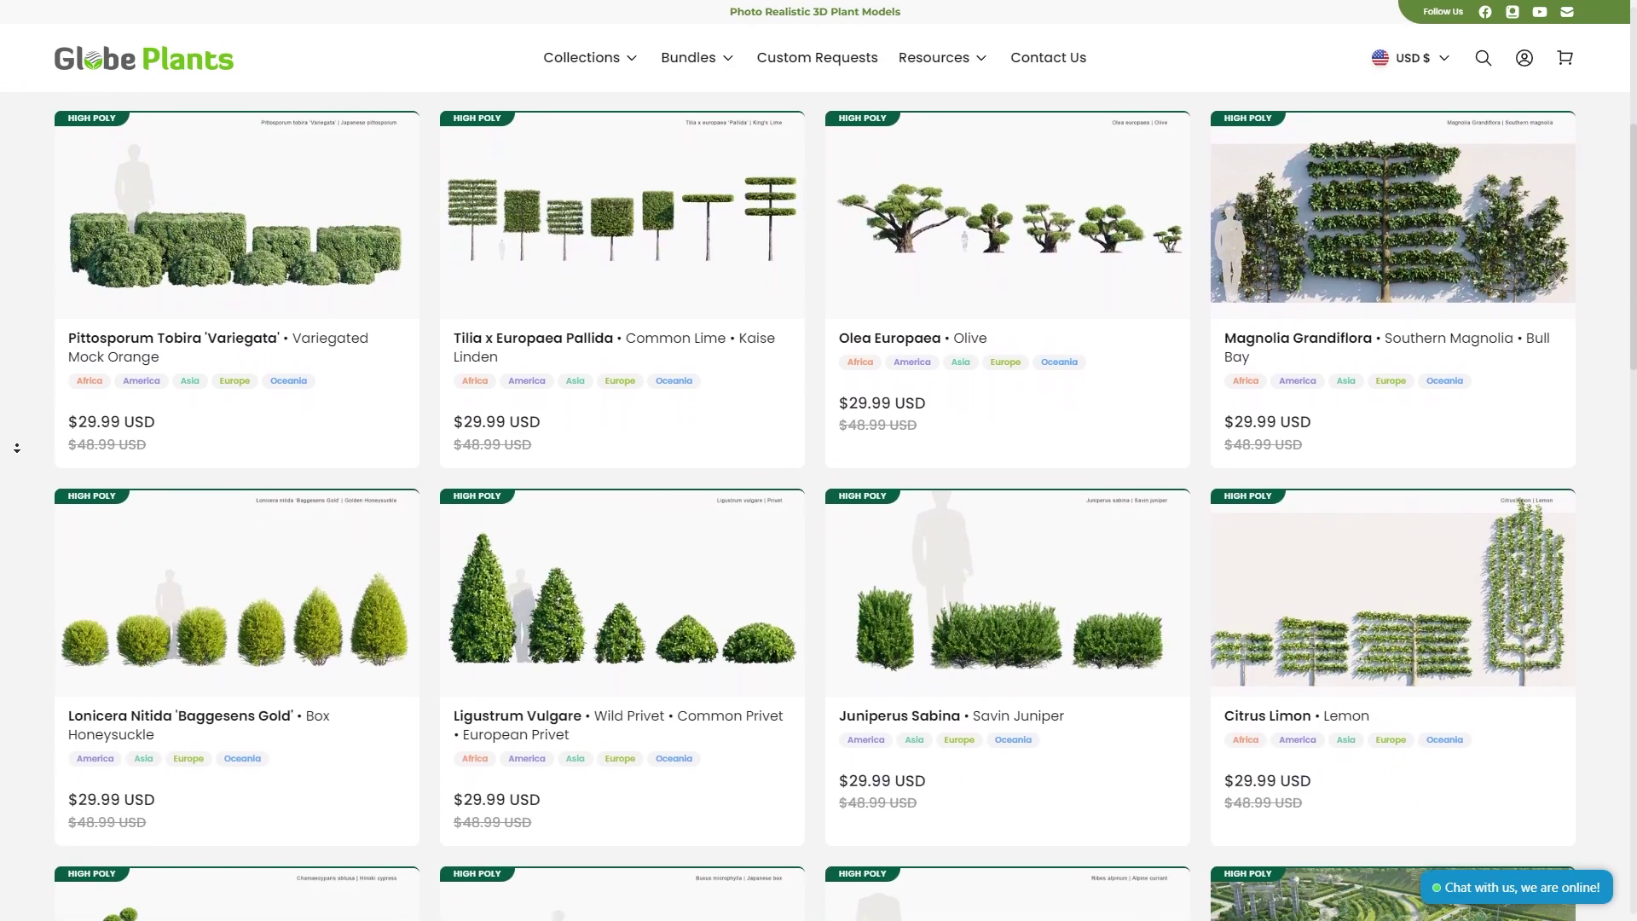
{"action": "scroll", "coordinate": [16, 447], "scroll_direction": "down", "scroll_amount": 3}
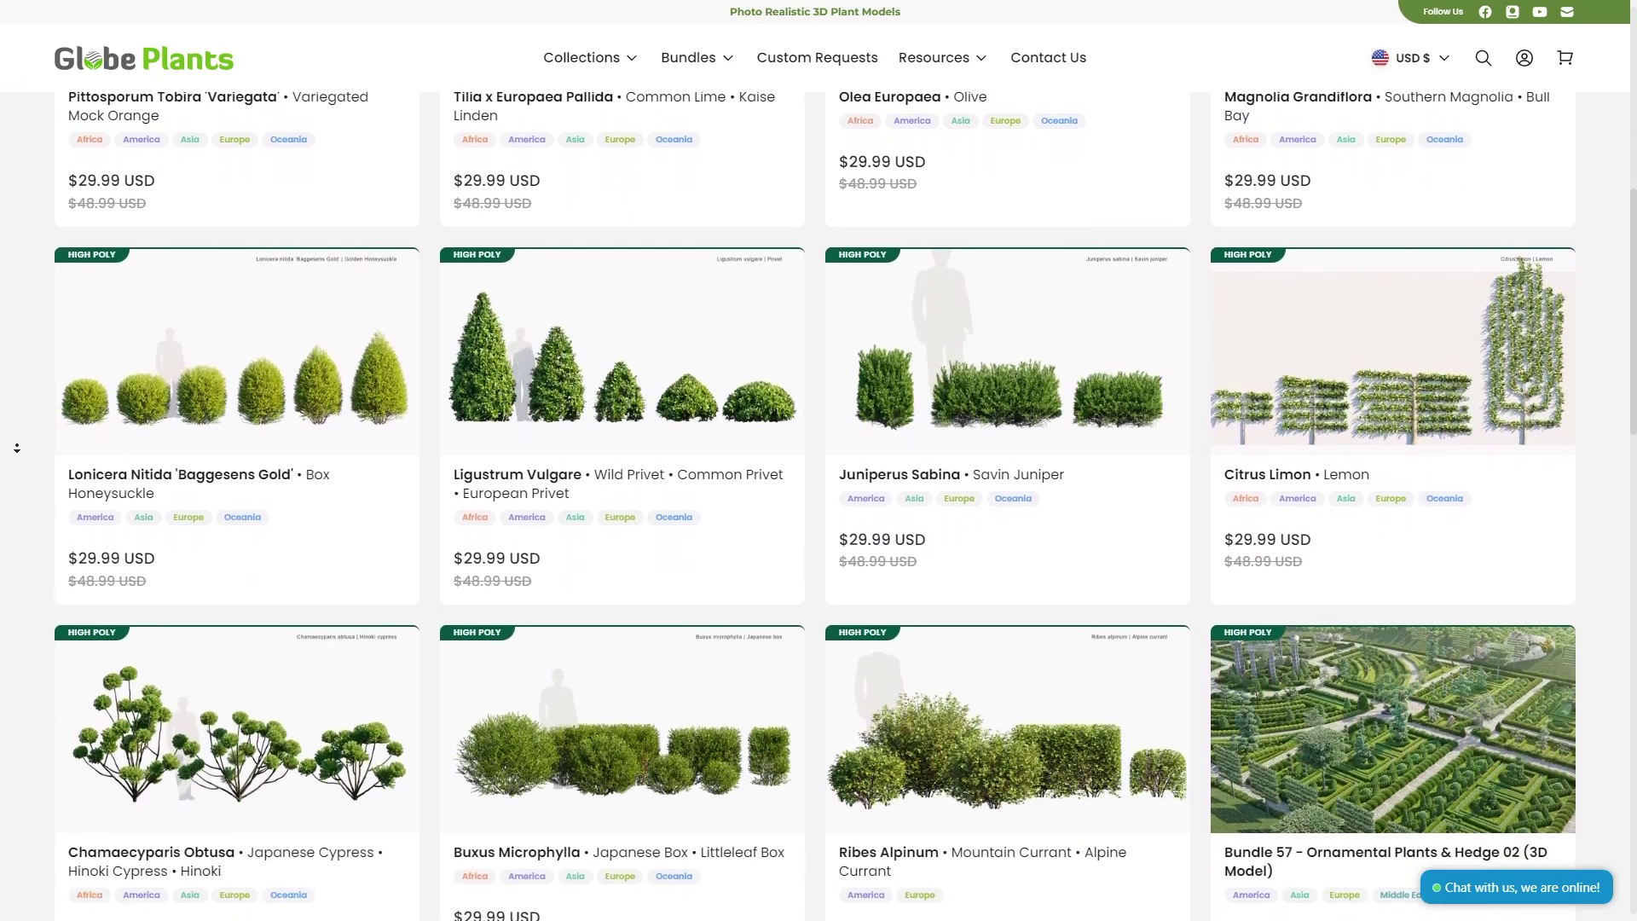
{"action": "scroll", "coordinate": [16, 447], "scroll_direction": "up", "scroll_amount": 15}
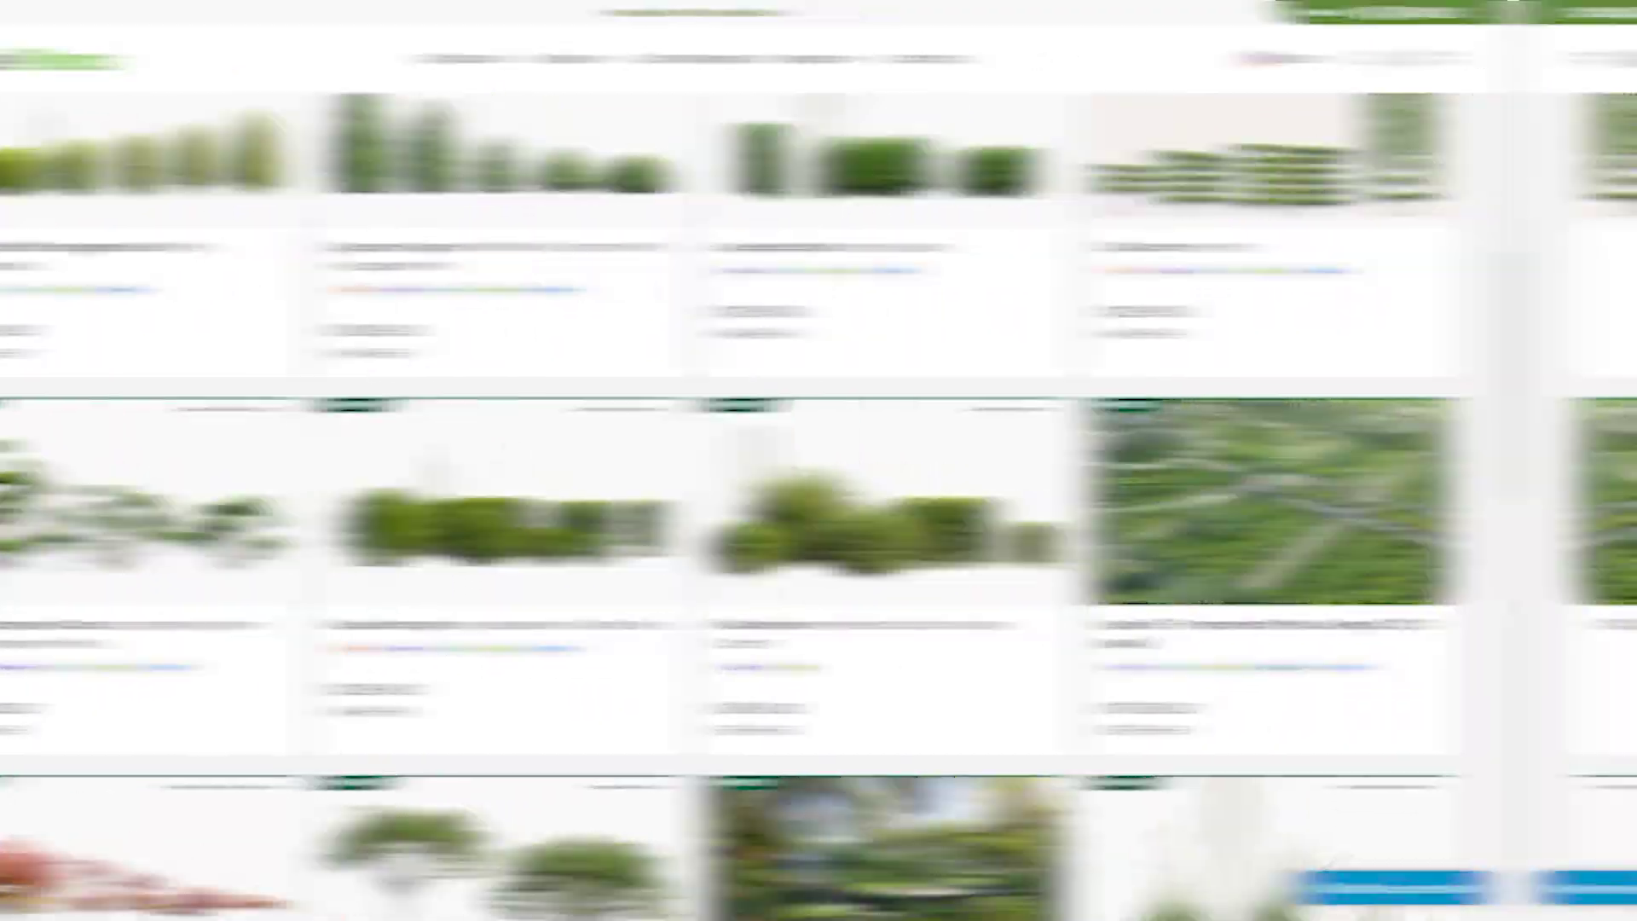
{"action": "scroll", "coordinate": [818, 503], "scroll_direction": "down", "scroll_amount": 9}
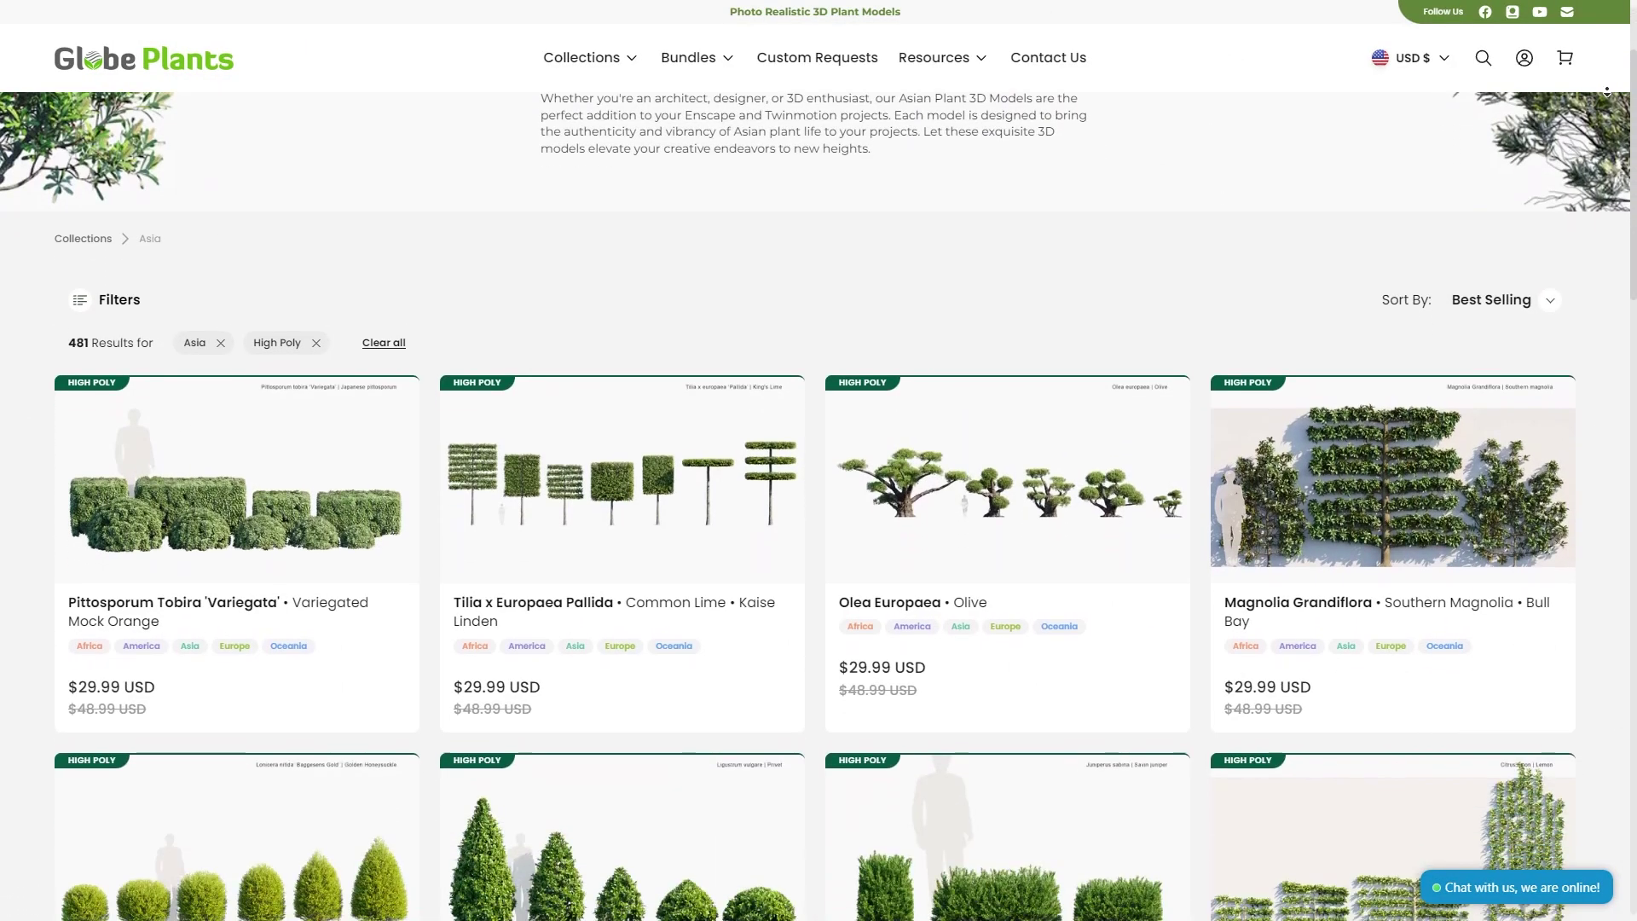
{"action": "scroll", "coordinate": [818, 503], "scroll_direction": "down", "scroll_amount": 9}
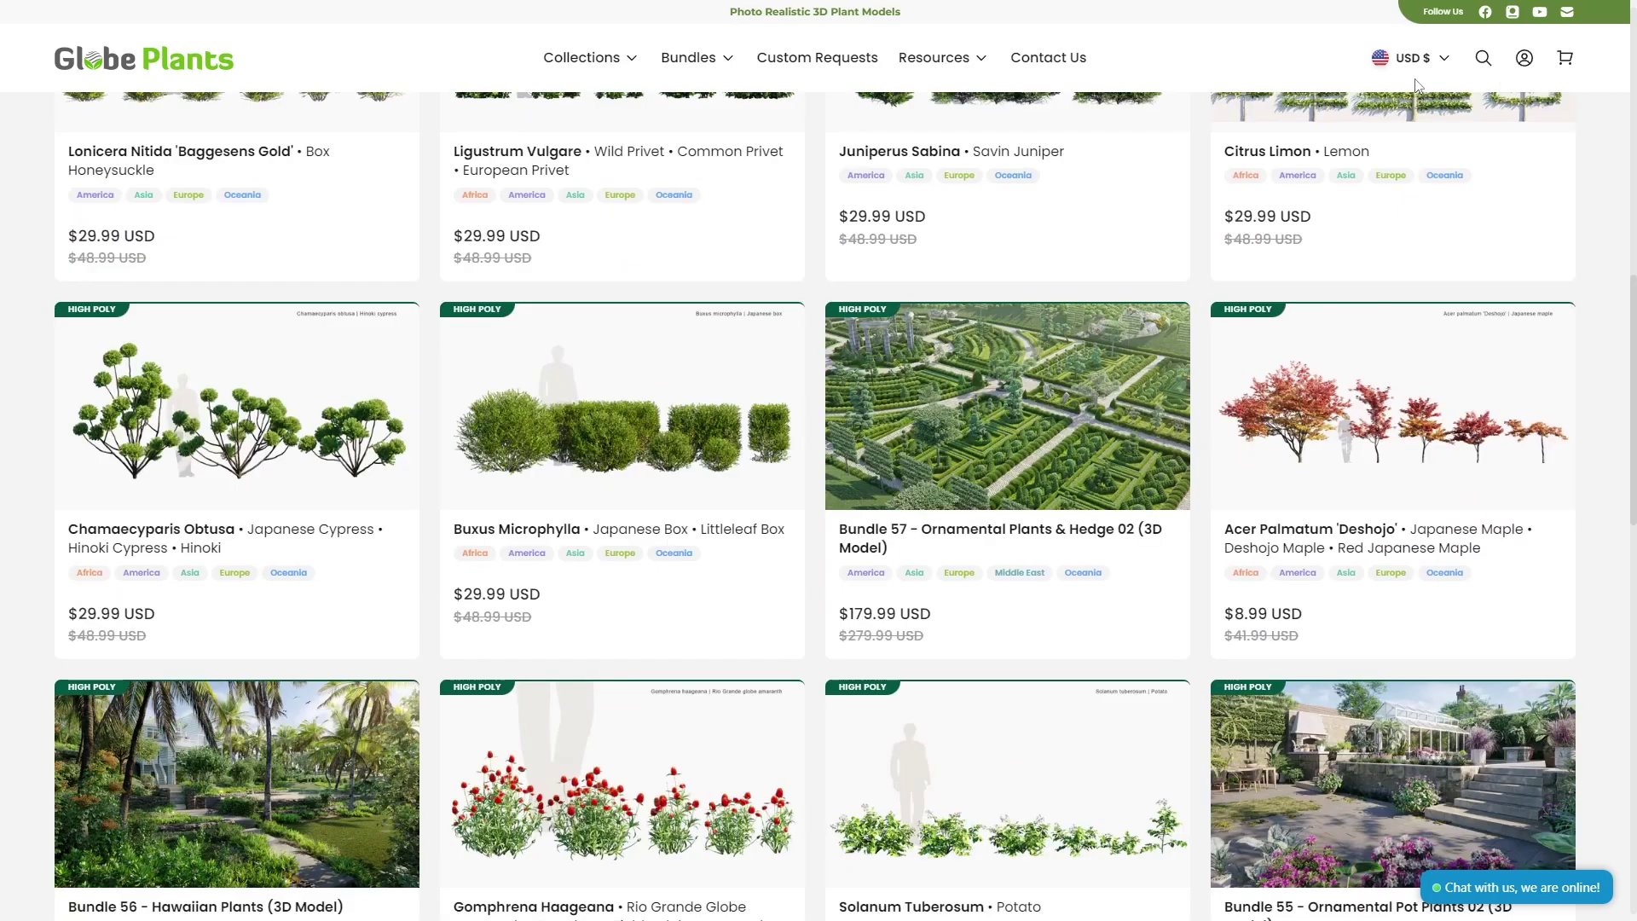
{"action": "scroll", "coordinate": [1287, 186], "scroll_direction": "up", "scroll_amount": 1}
{"action": "left_click", "coordinate": [1288, 185]}
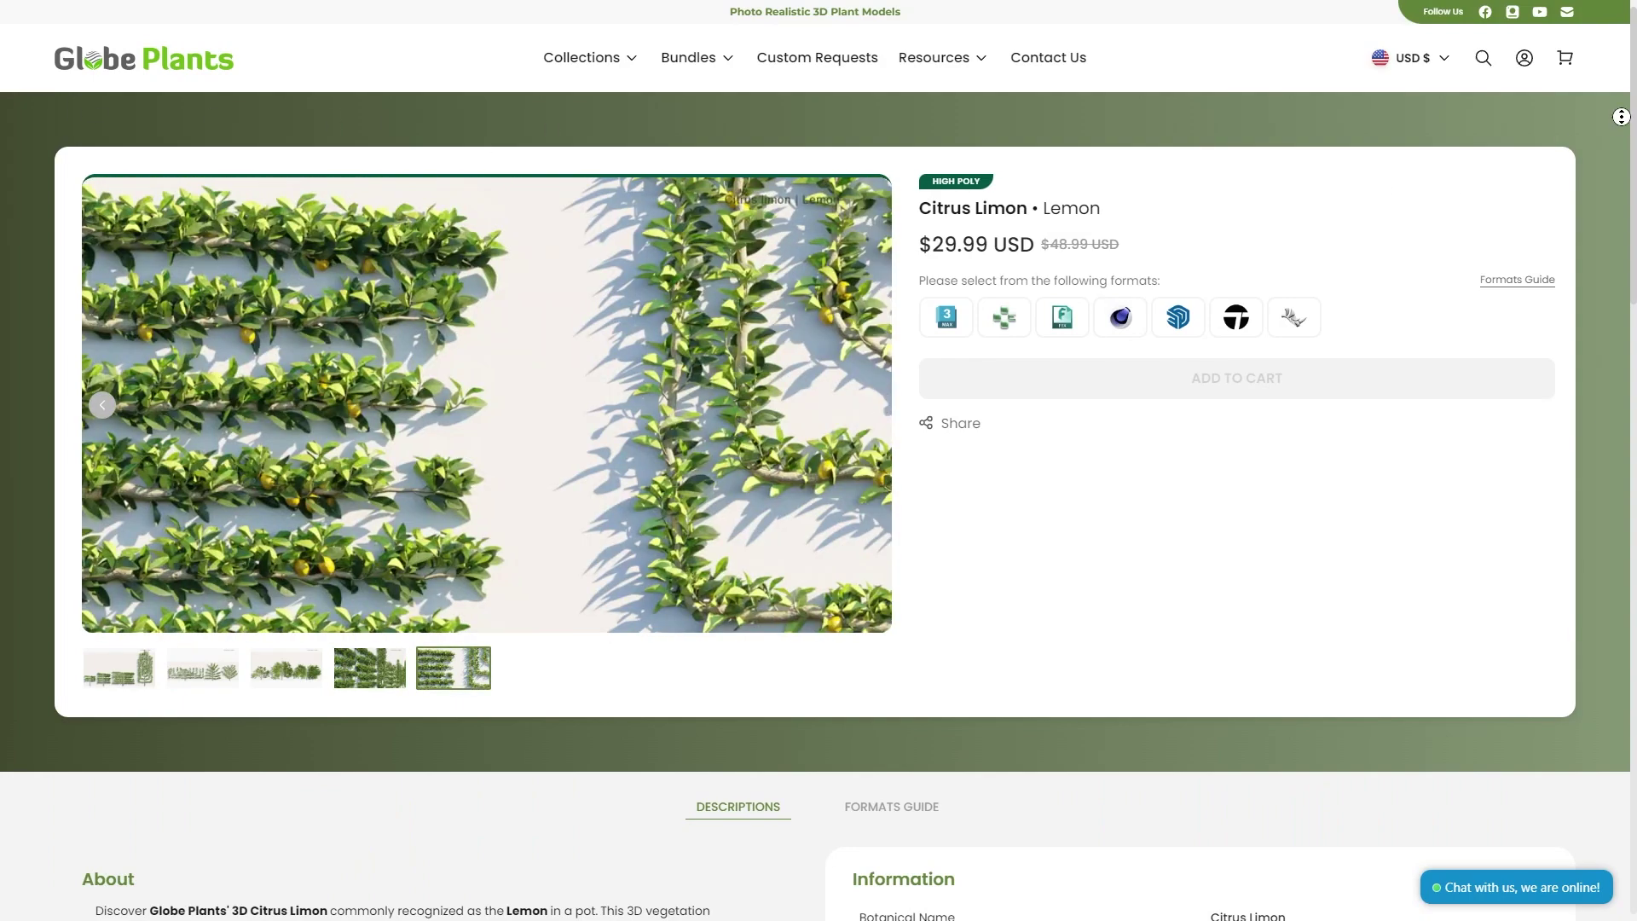
Scroll the page as the showcase moves from the 3ds Max palm trees to the cottage scene
{"action": "scroll", "coordinate": [1620, 117], "scroll_direction": "down", "scroll_amount": 7}
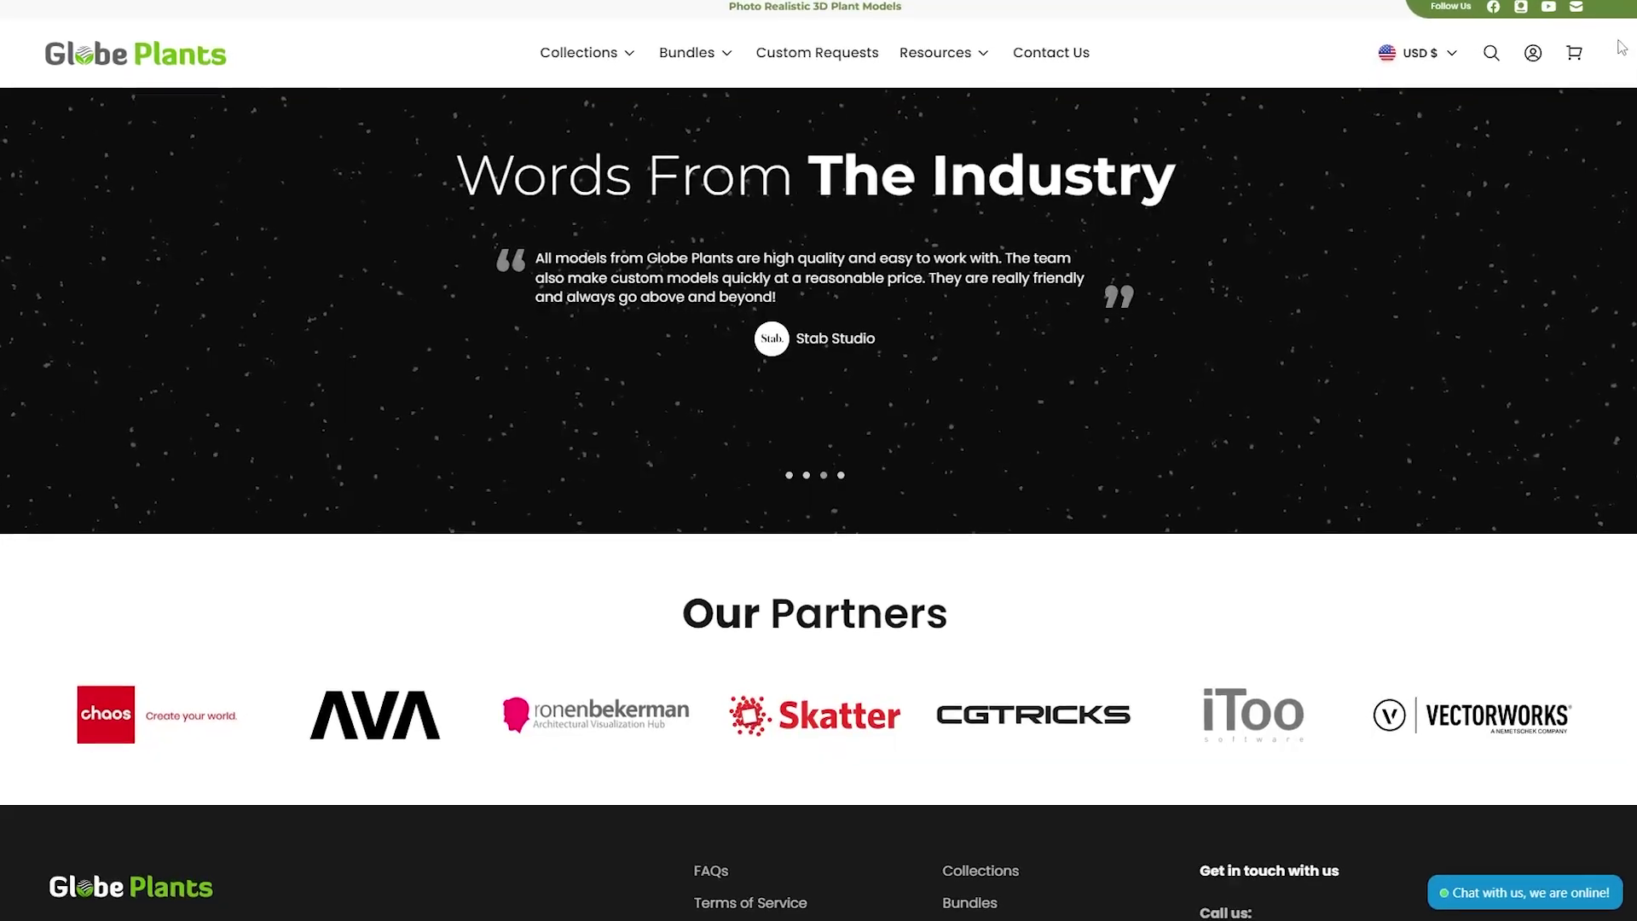
{"action": "scroll", "coordinate": [818, 460], "scroll_direction": "down", "scroll_amount": 3}
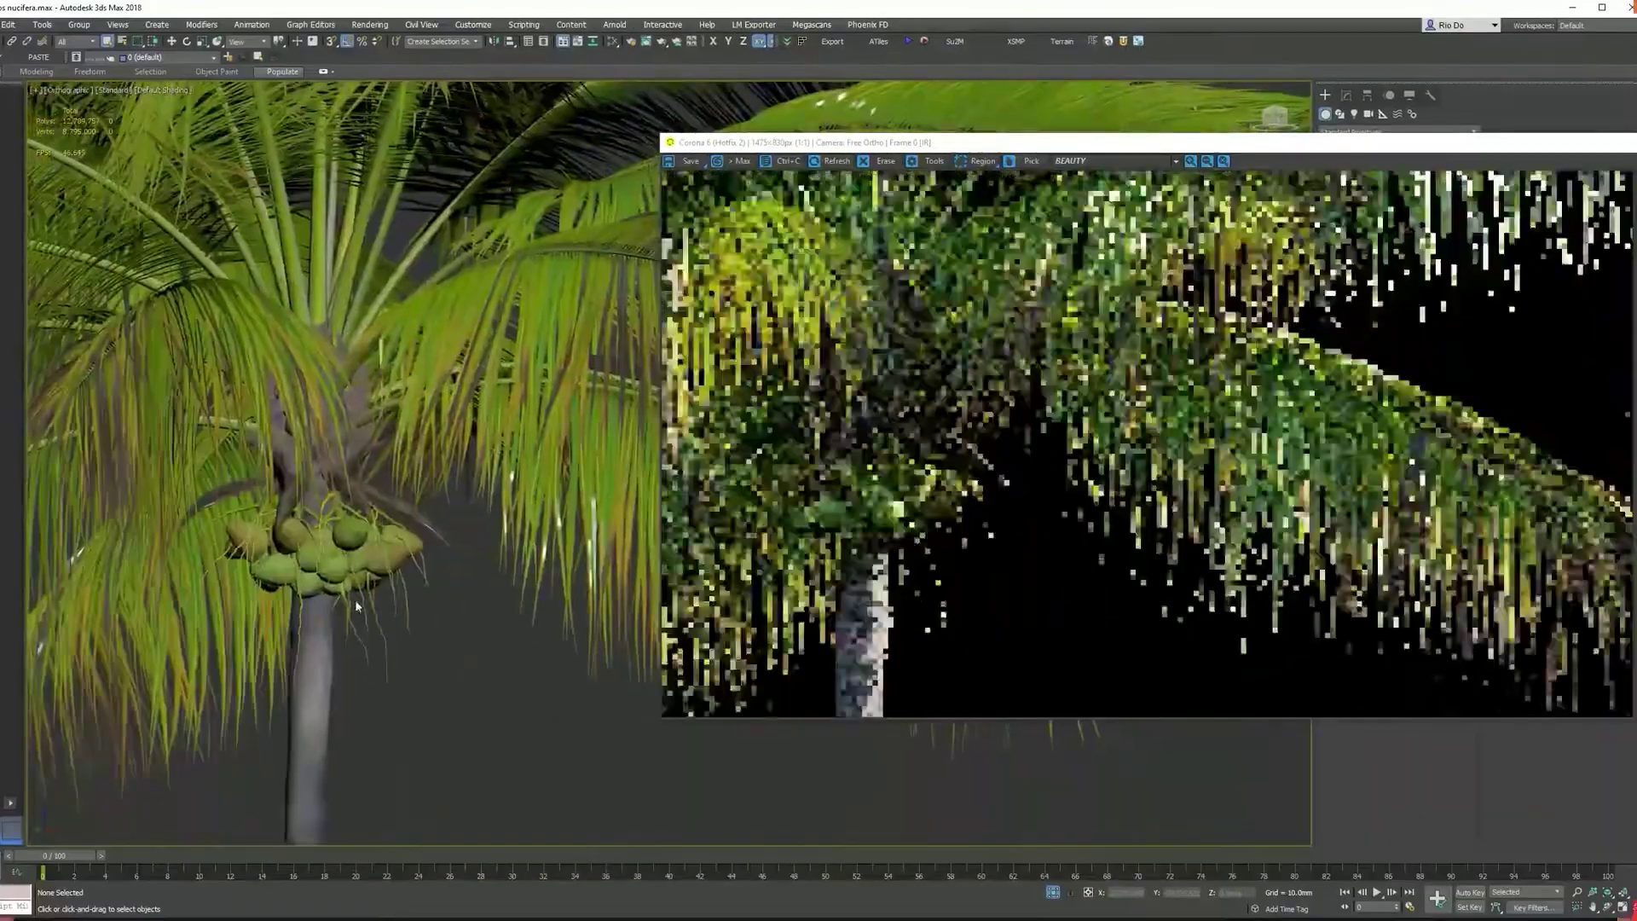
{"action": "scroll", "coordinate": [439, 404], "scroll_direction": "up", "scroll_amount": 3}
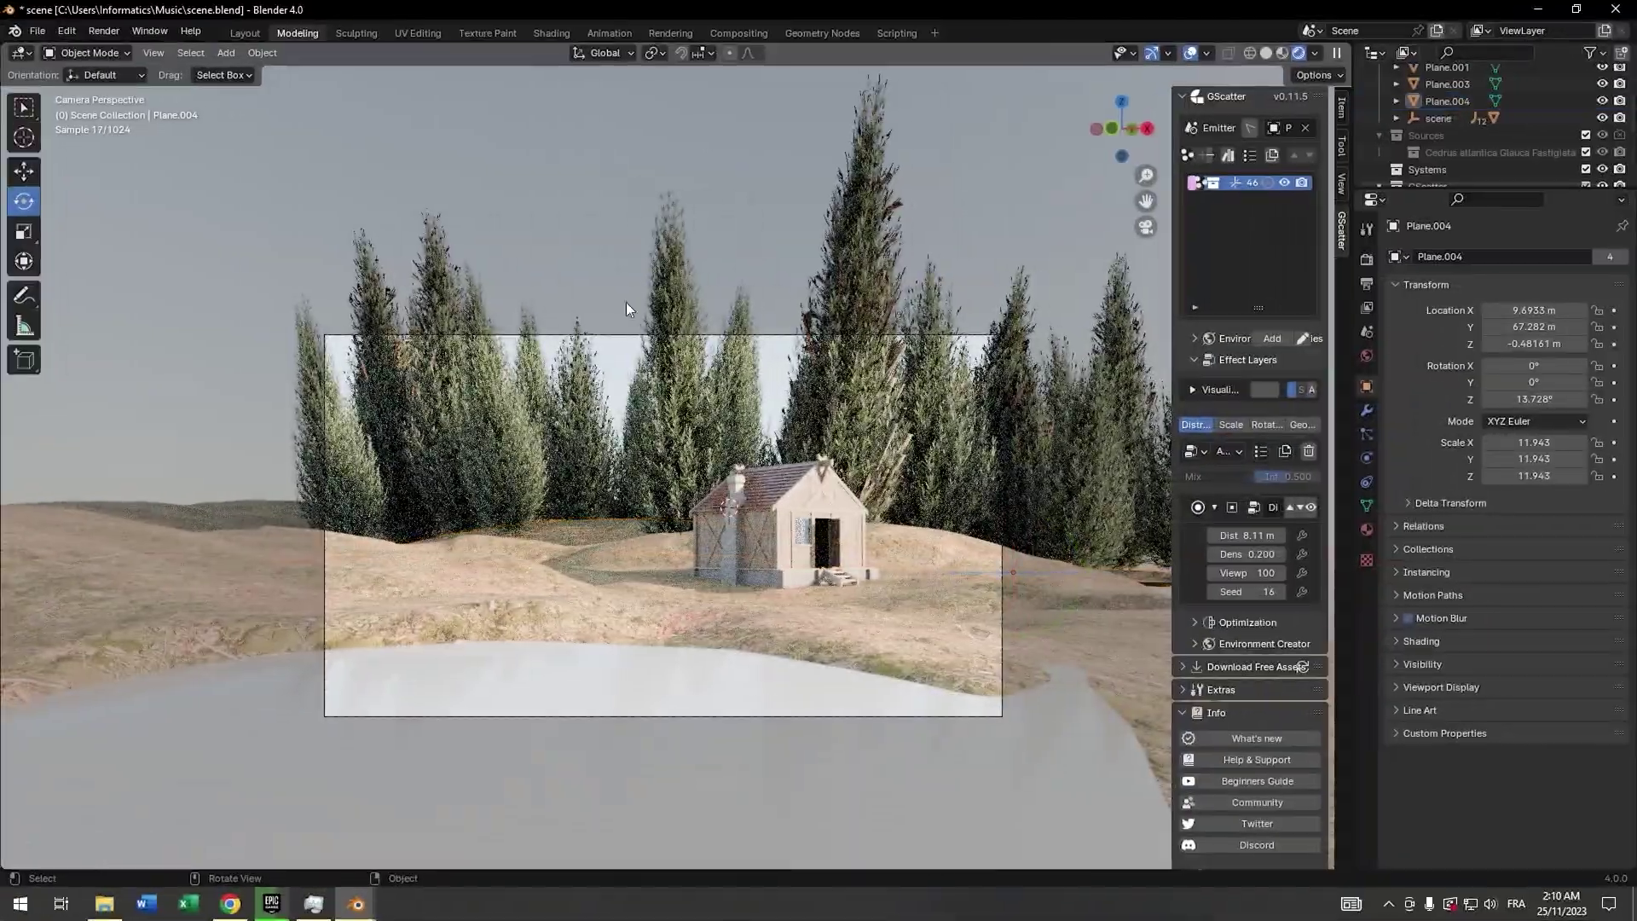
Place the pasted tree, check the camera view, and delete one tree by the cottage
{"action": "scroll", "coordinate": [657, 409], "scroll_direction": "up", "scroll_amount": 5}
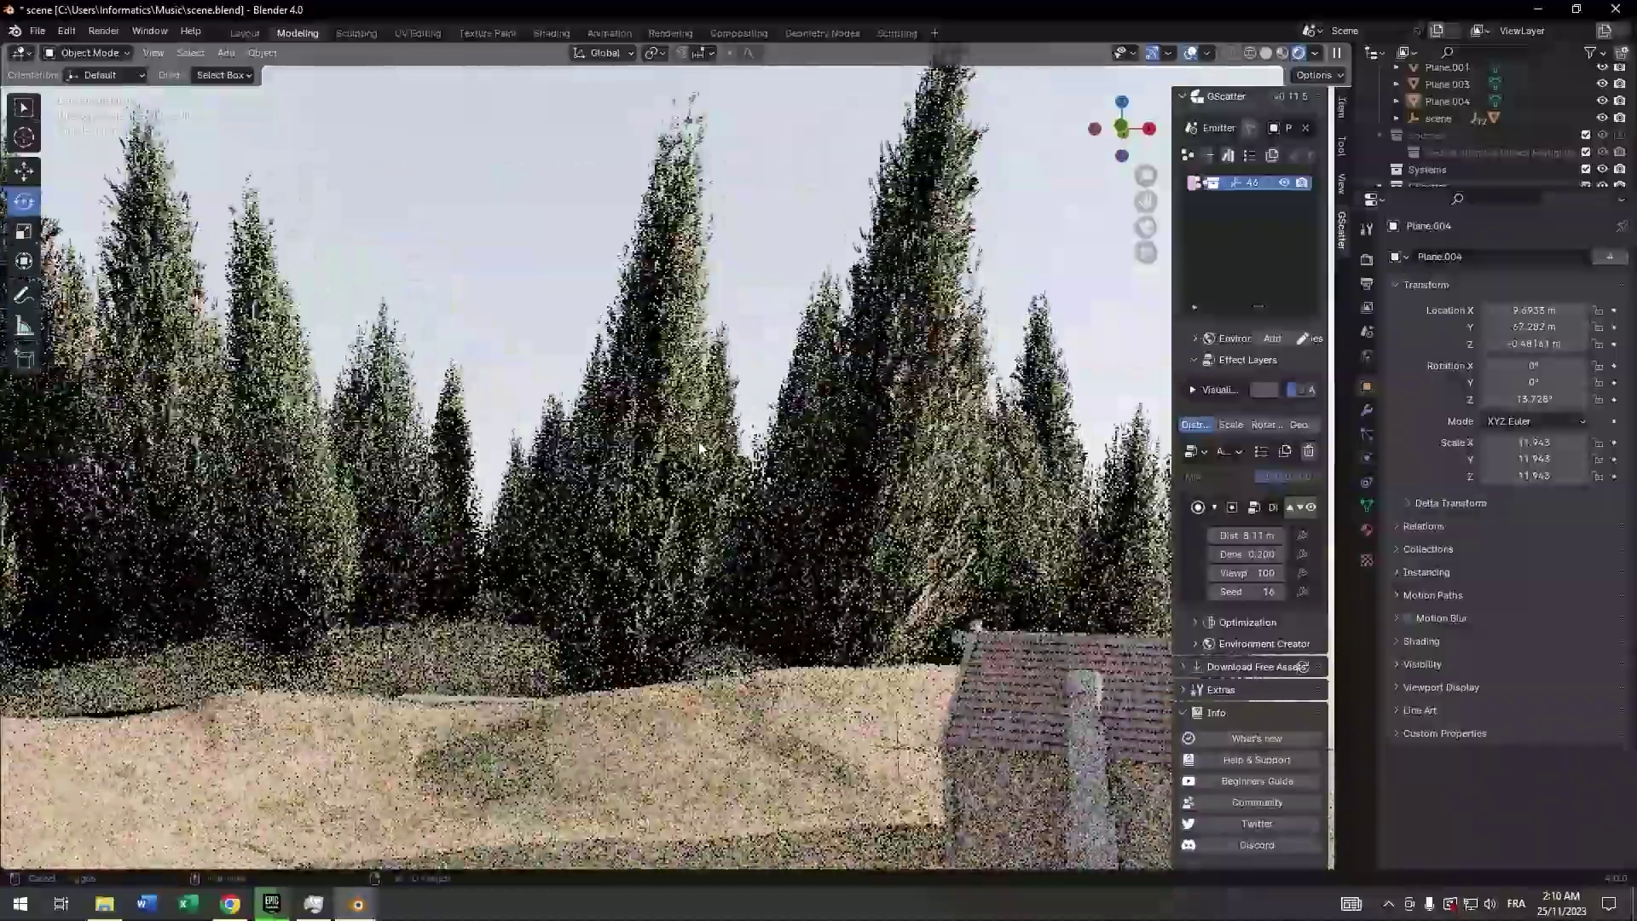
{"action": "scroll", "coordinate": [698, 441], "scroll_direction": "down", "scroll_amount": 5}
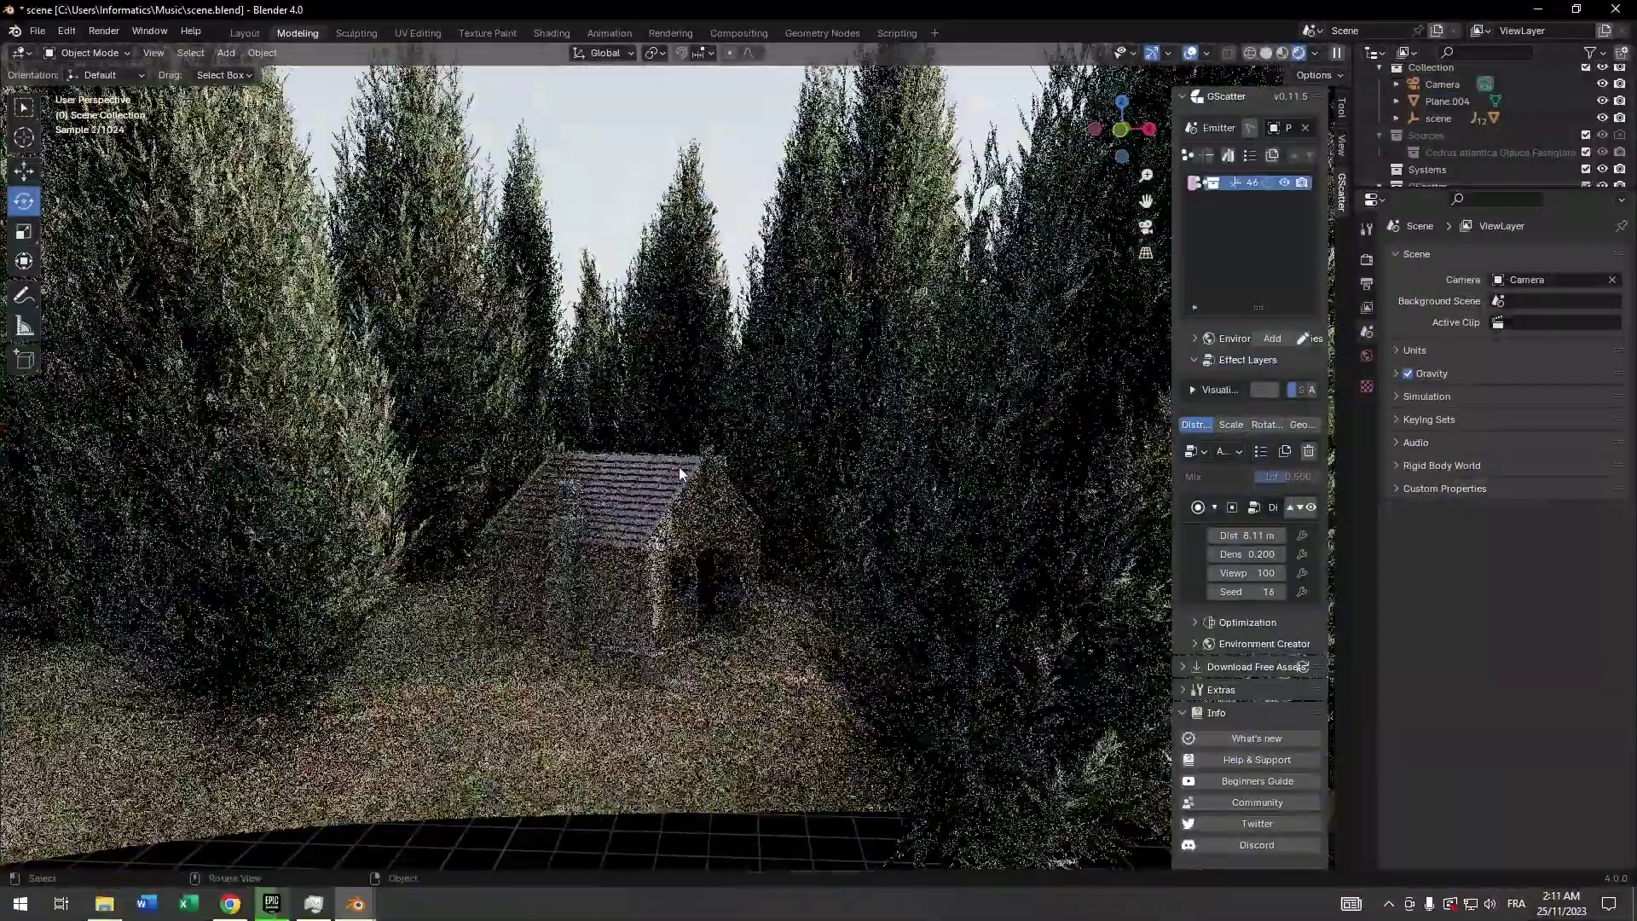
{"action": "scroll", "coordinate": [678, 467], "scroll_direction": "up", "scroll_amount": 4}
{"action": "scroll", "coordinate": [672, 355], "scroll_direction": "down", "scroll_amount": 3}
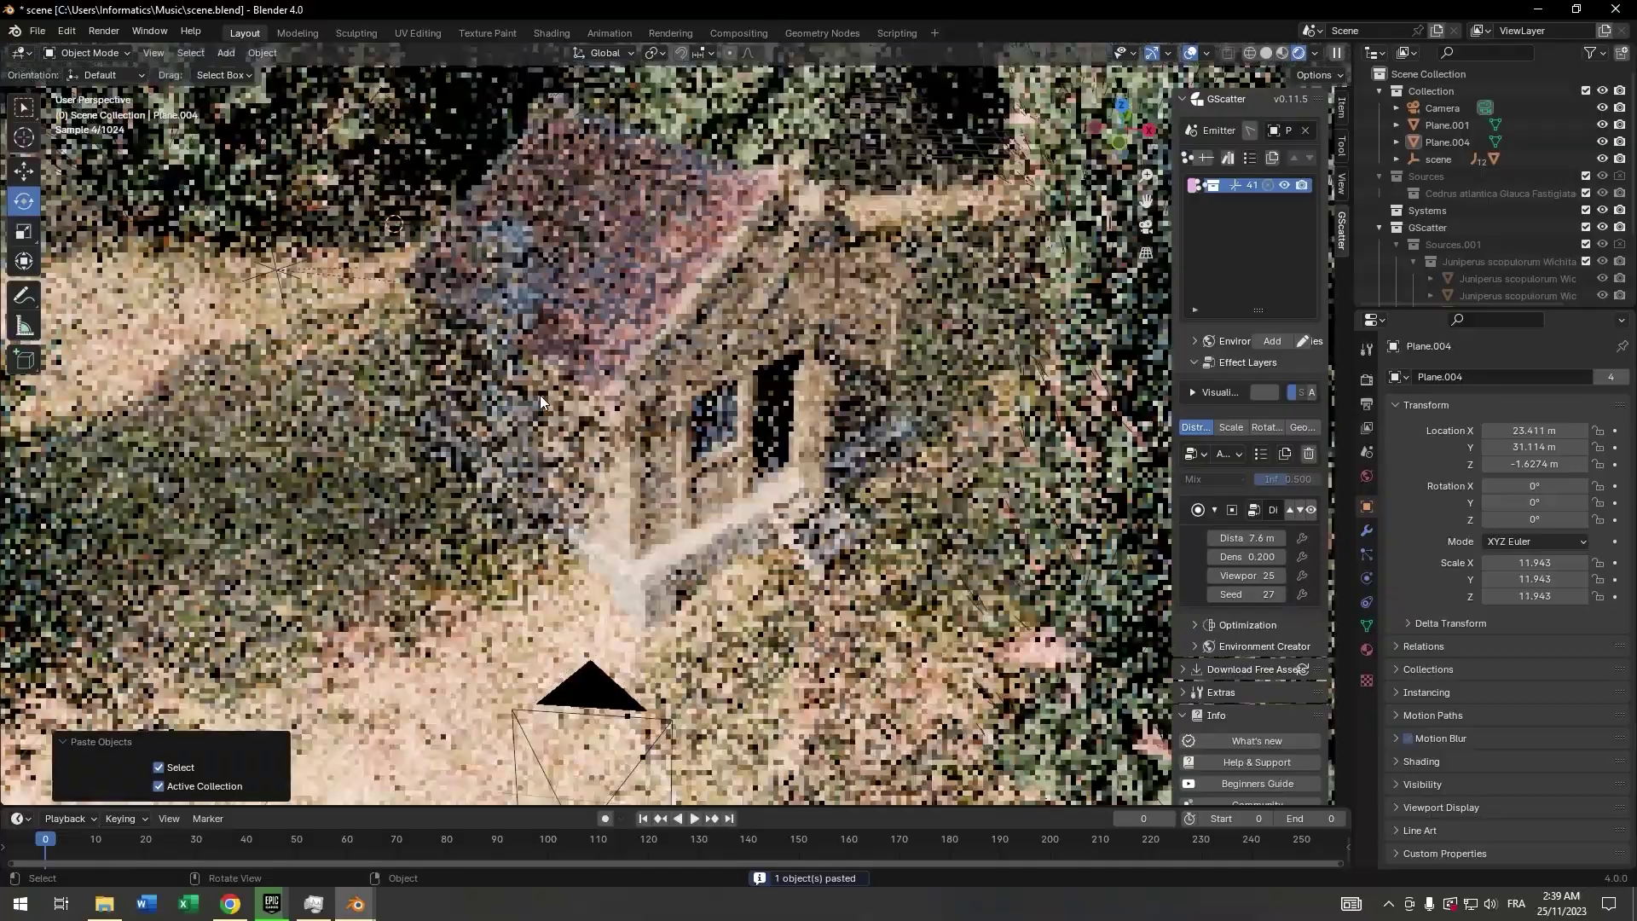
{"action": "key", "text": "g"}
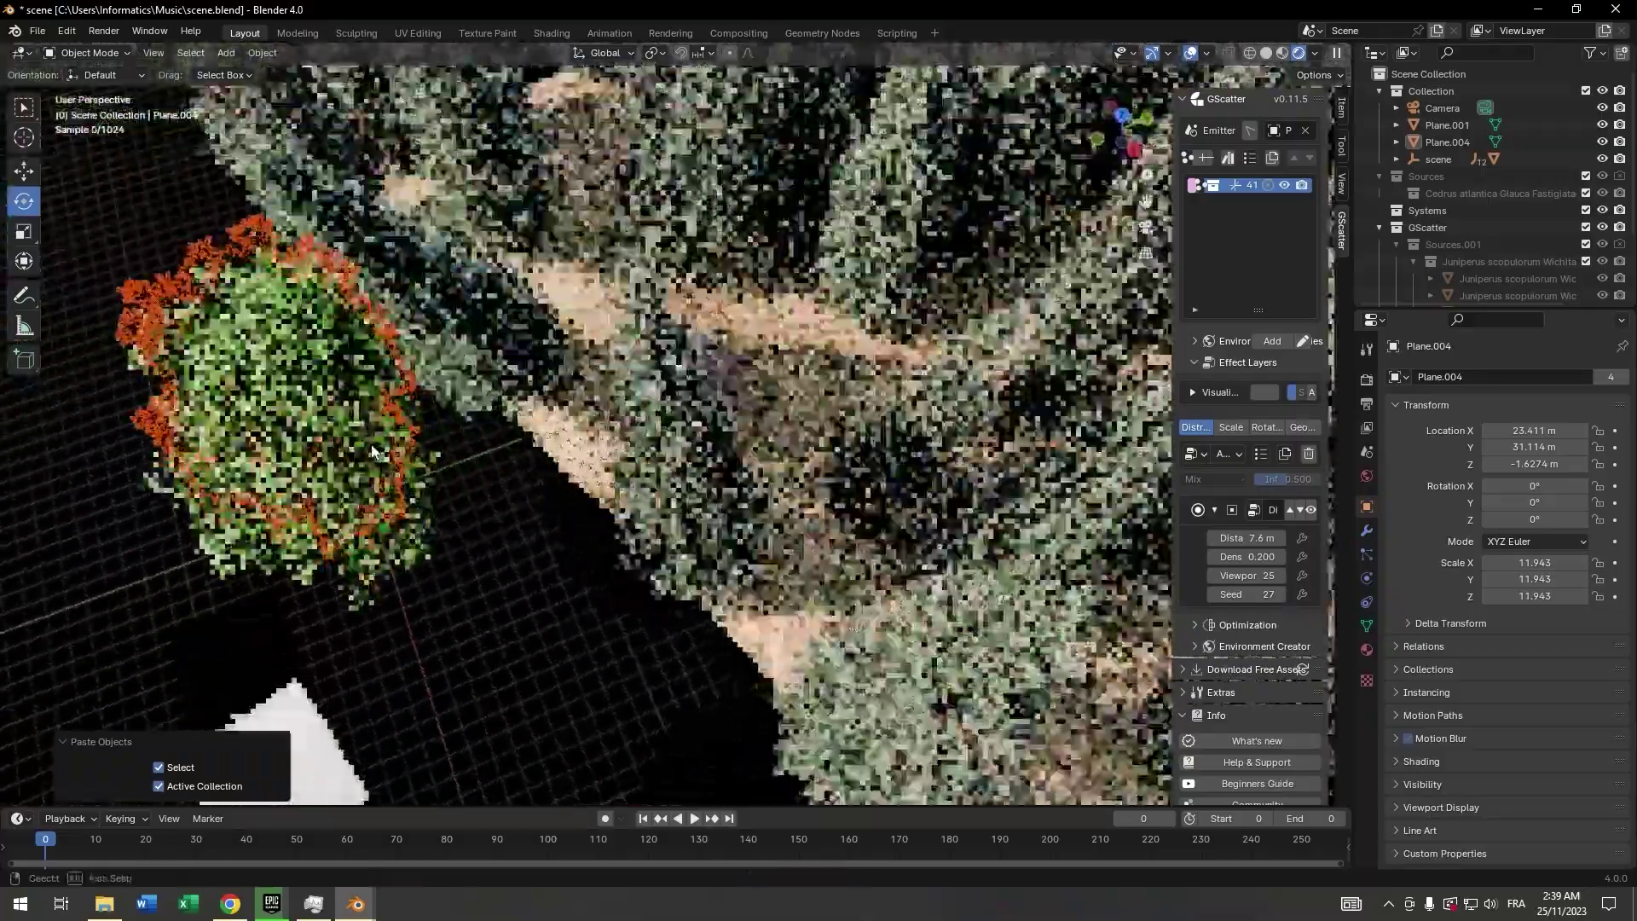
{"action": "left_click", "coordinate": [670, 331]}
{"action": "key", "text": "KP_0"}
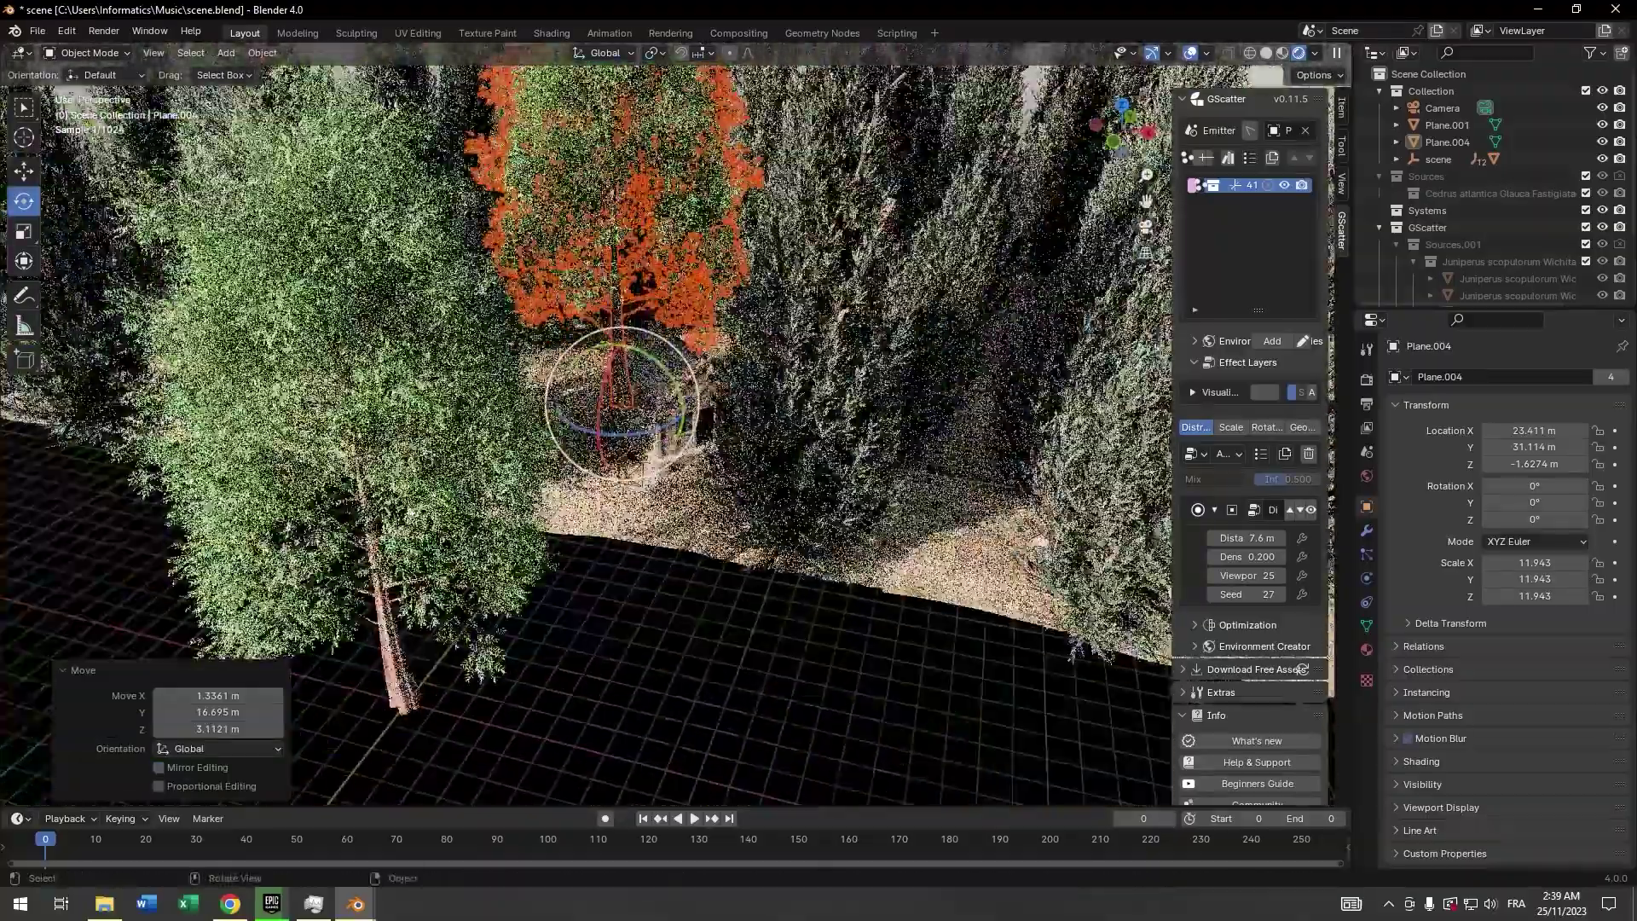
{"action": "key", "text": "Delete"}
Move the Metasequoia beside the cottage path and scale it down to 0.706
{"action": "left_click", "coordinate": [406, 503]}
{"action": "scroll", "coordinate": [627, 367], "scroll_direction": "down", "scroll_amount": 5}
{"action": "left_click", "coordinate": [627, 367]}
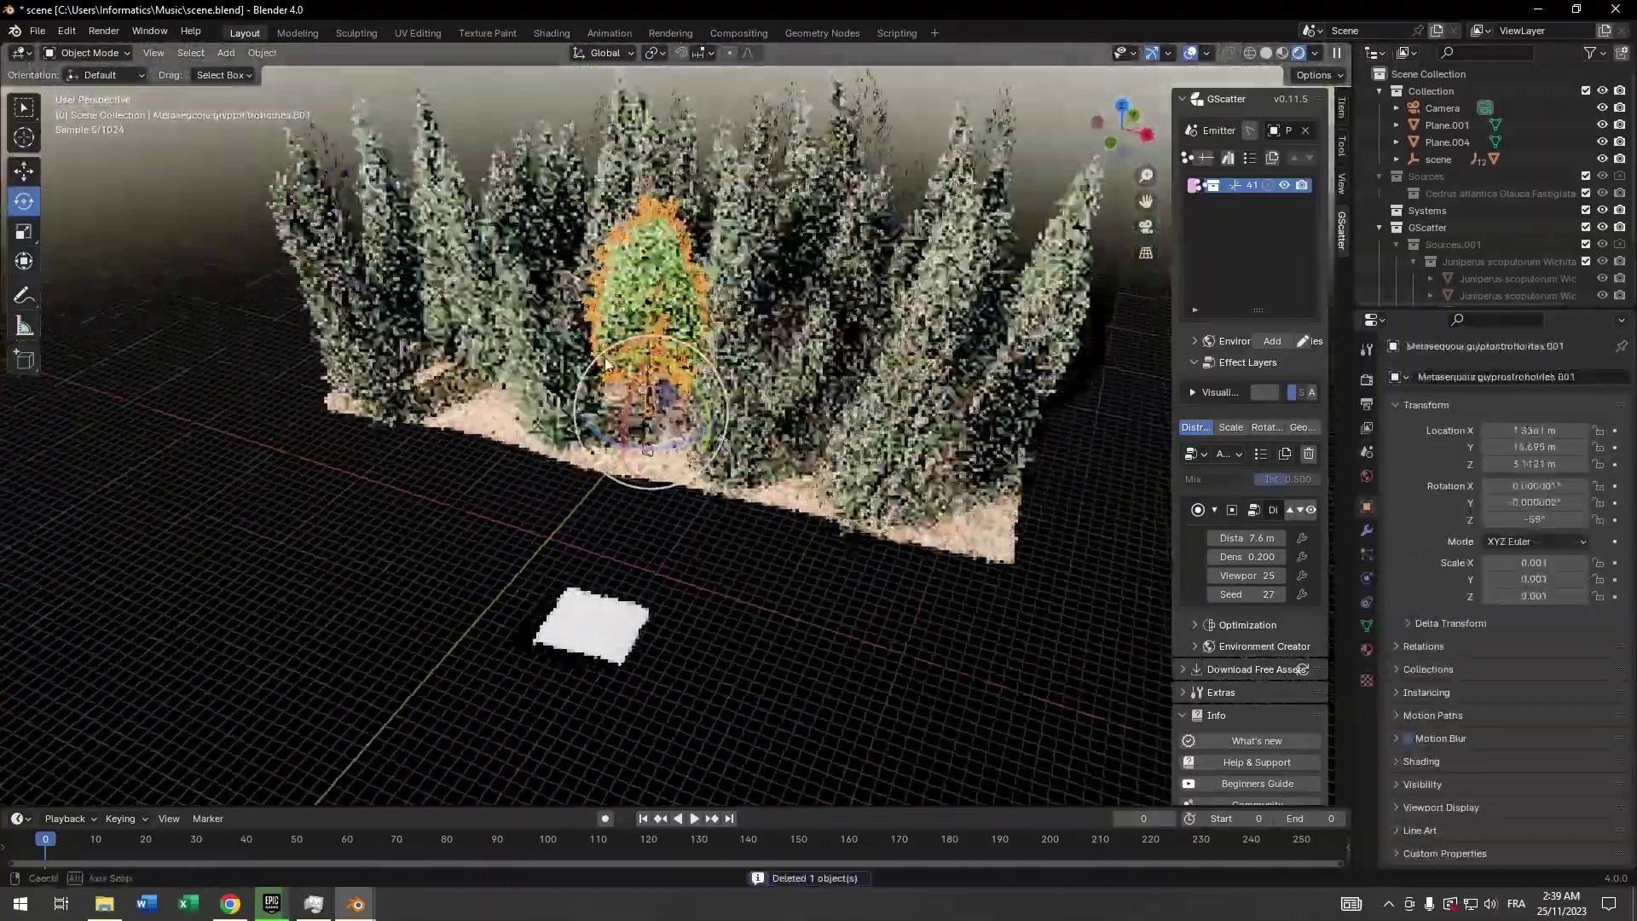
{"action": "key", "text": "KP_0"}
{"action": "key", "text": "g"}
{"action": "left_click", "coordinate": [639, 366]}
{"action": "scroll", "coordinate": [639, 366], "scroll_direction": "up", "scroll_amount": 5}
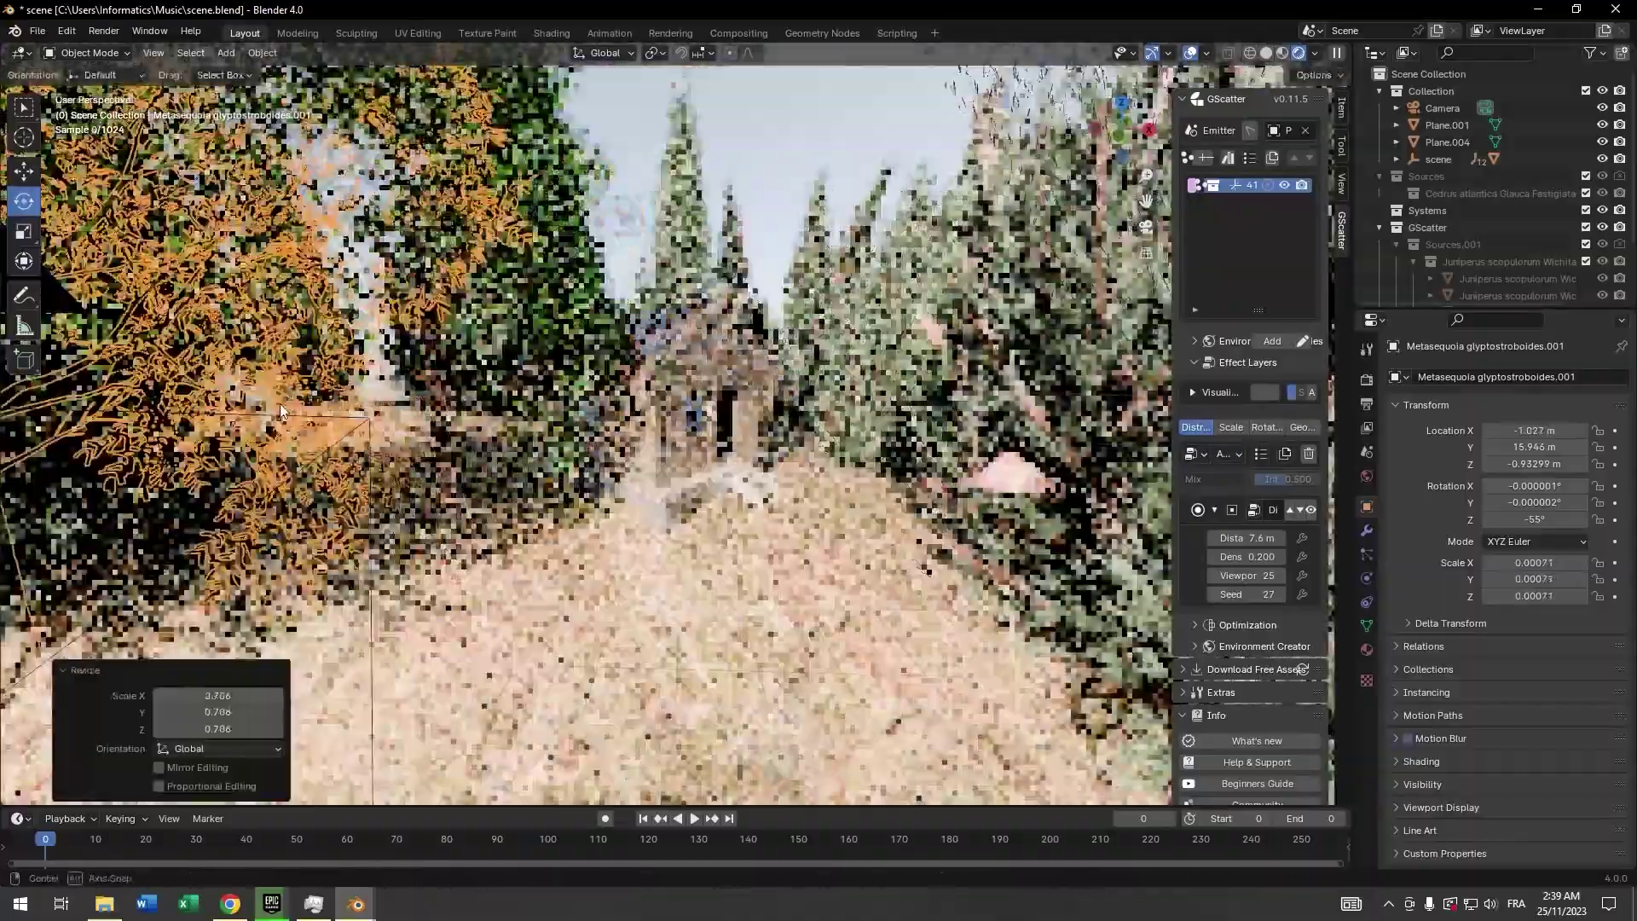
{"action": "key", "text": "s"}
{"action": "left_click", "coordinate": [639, 367]}
{"action": "scroll", "coordinate": [639, 367], "scroll_direction": "down", "scroll_amount": 3}
Return to camera view, hide edged-face display, and select the wheelbarrow planter group
{"action": "key", "text": "KP_0"}
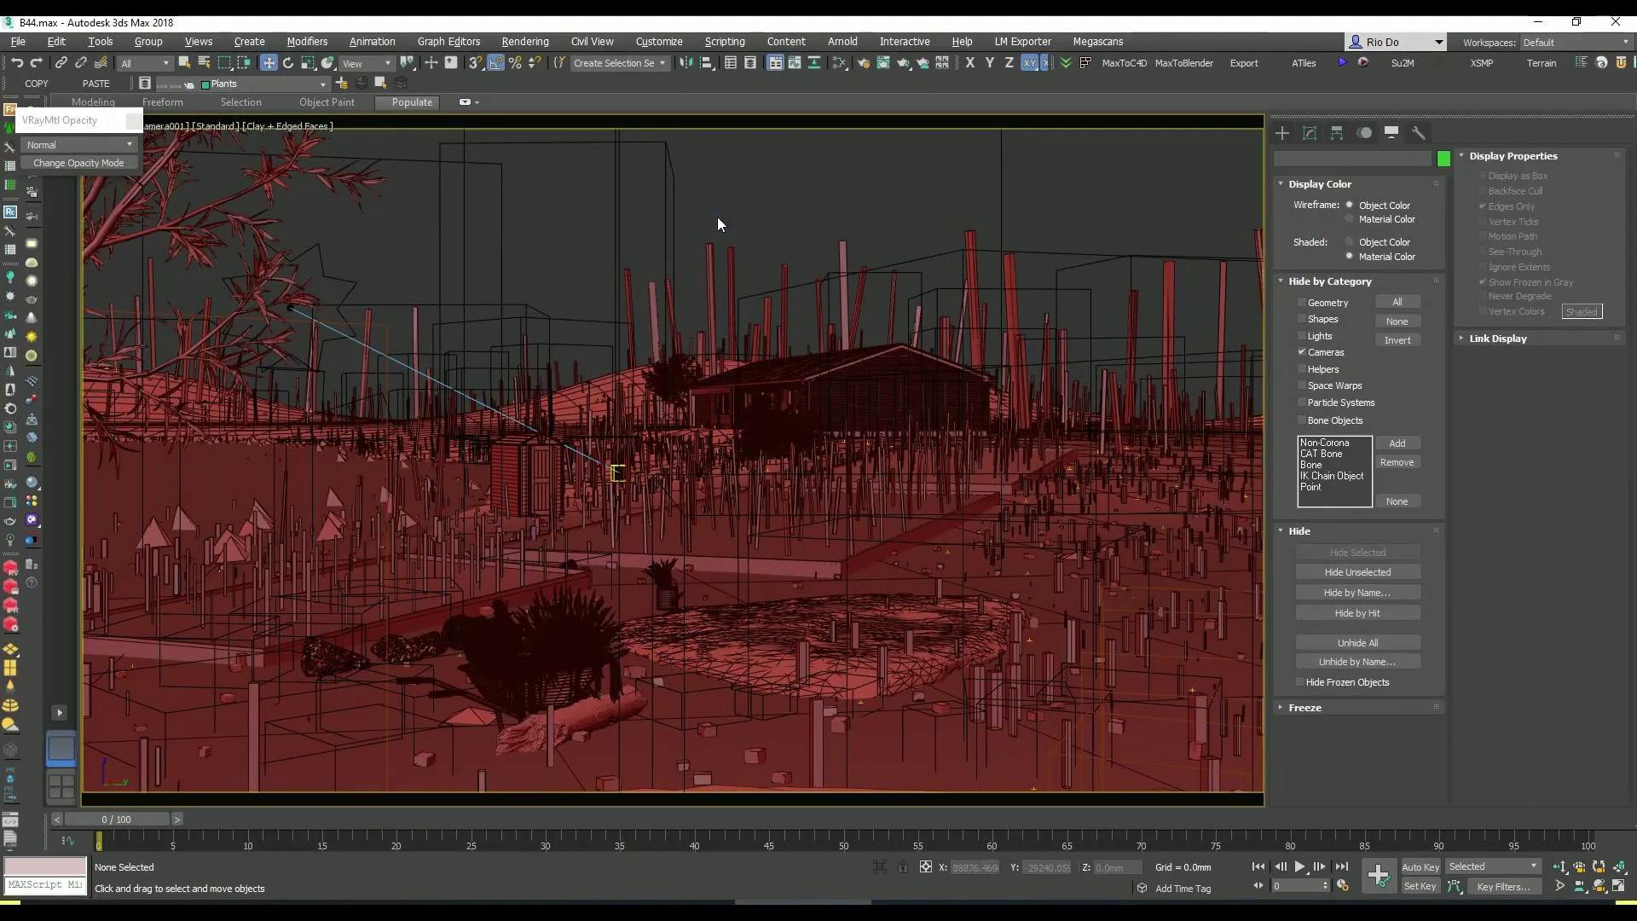
{"action": "key", "text": "F4"}
{"action": "left_click", "coordinate": [587, 692]}
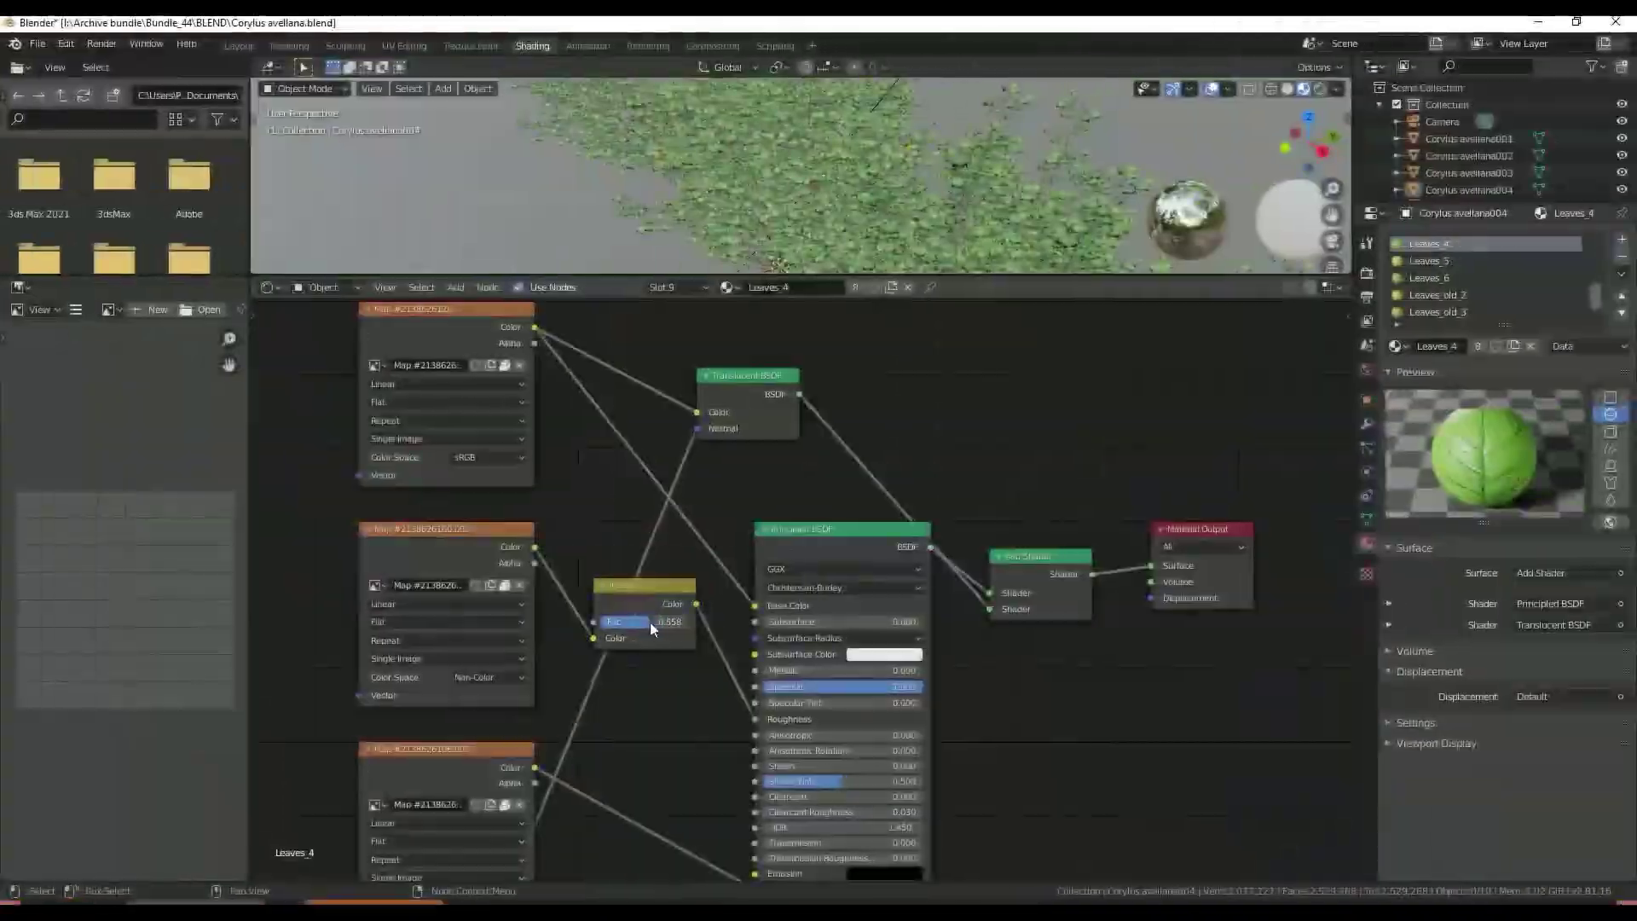
Inspect the Corona frame buffer render of the red cabin amid lush garden planting
{"action": "left_click_drag", "start_coordinate": [649, 620], "coordinate": [826, 590]}
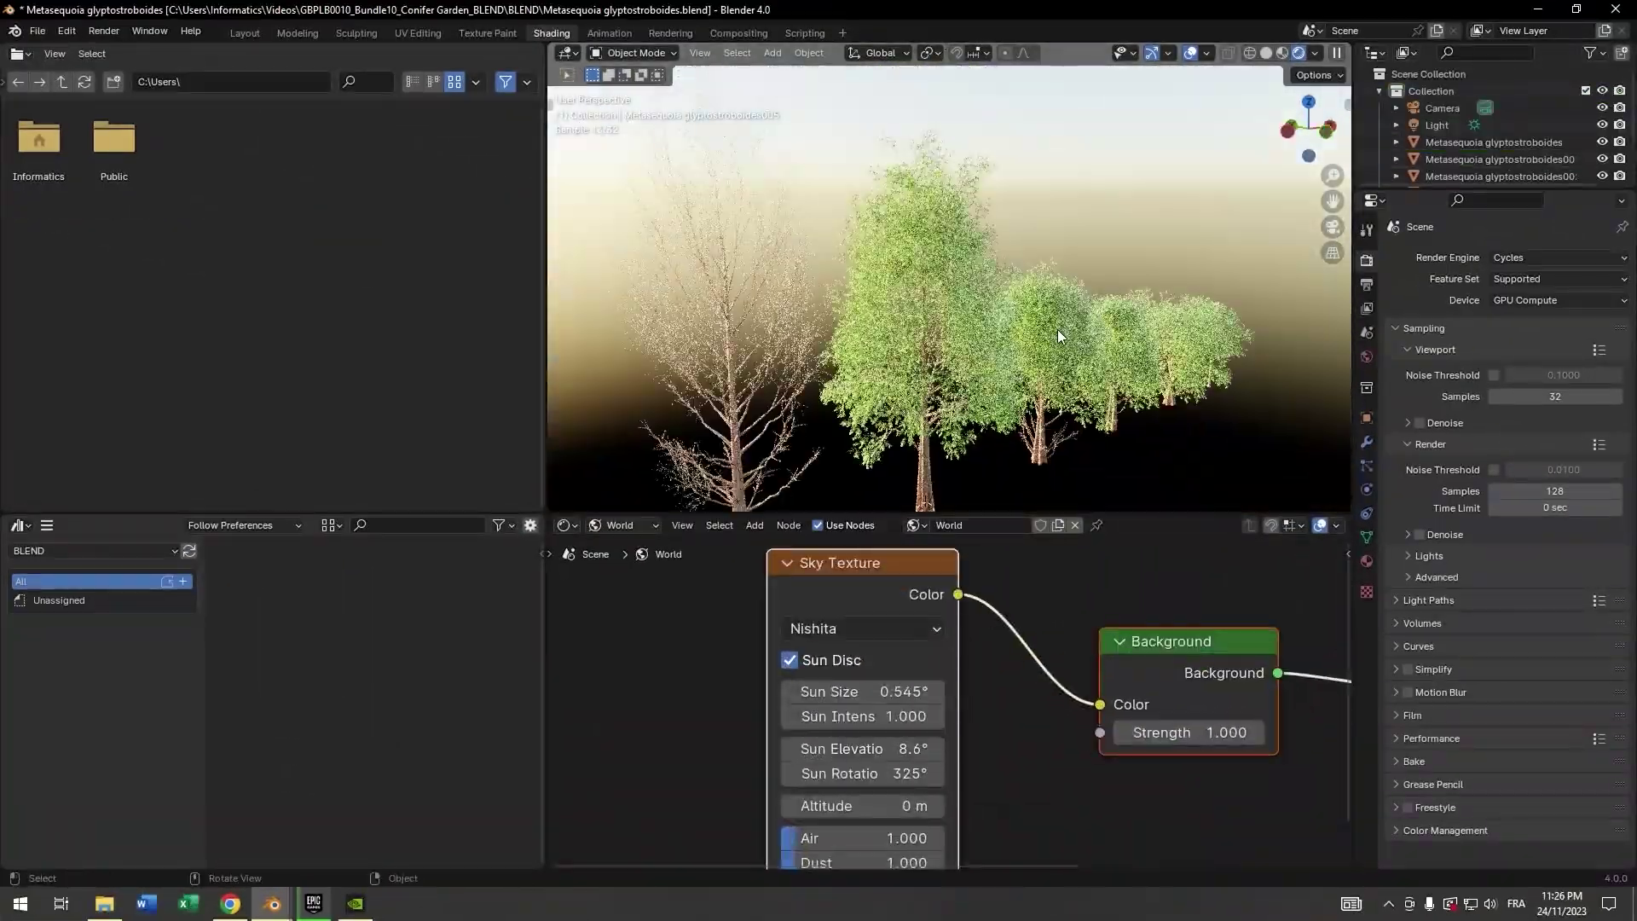
Switch the render engine to EEVEE and add a world Image Texture using meadow_4k.exr
{"action": "left_click", "coordinate": [1526, 258]}
{"action": "left_click", "coordinate": [1507, 279]}
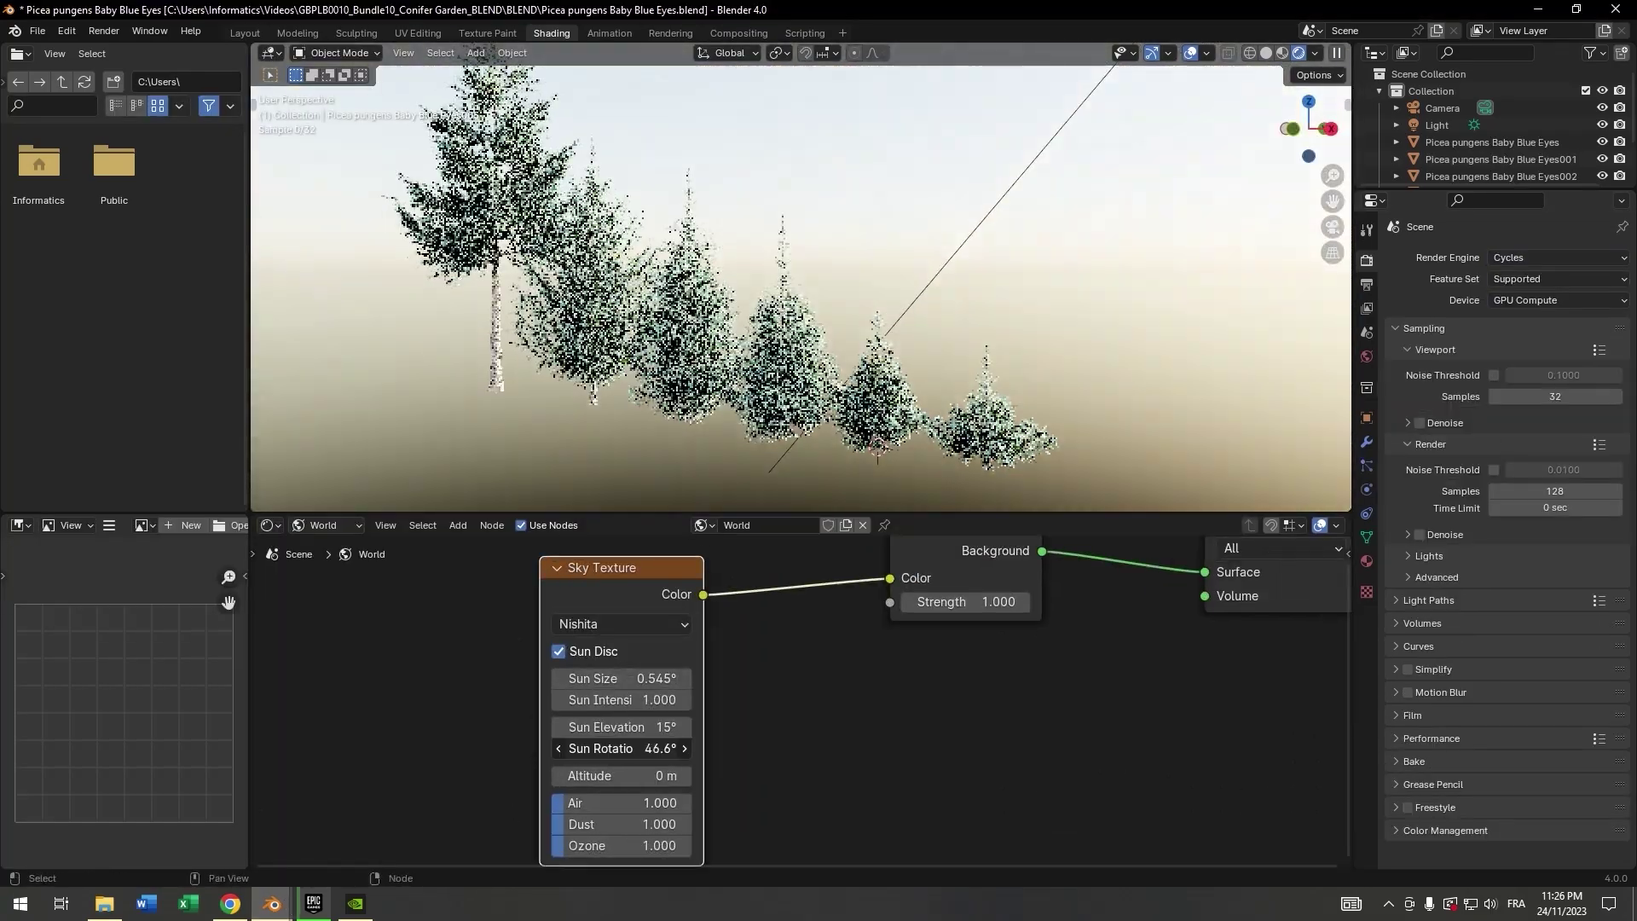
{"action": "key", "text": "shift+a"}
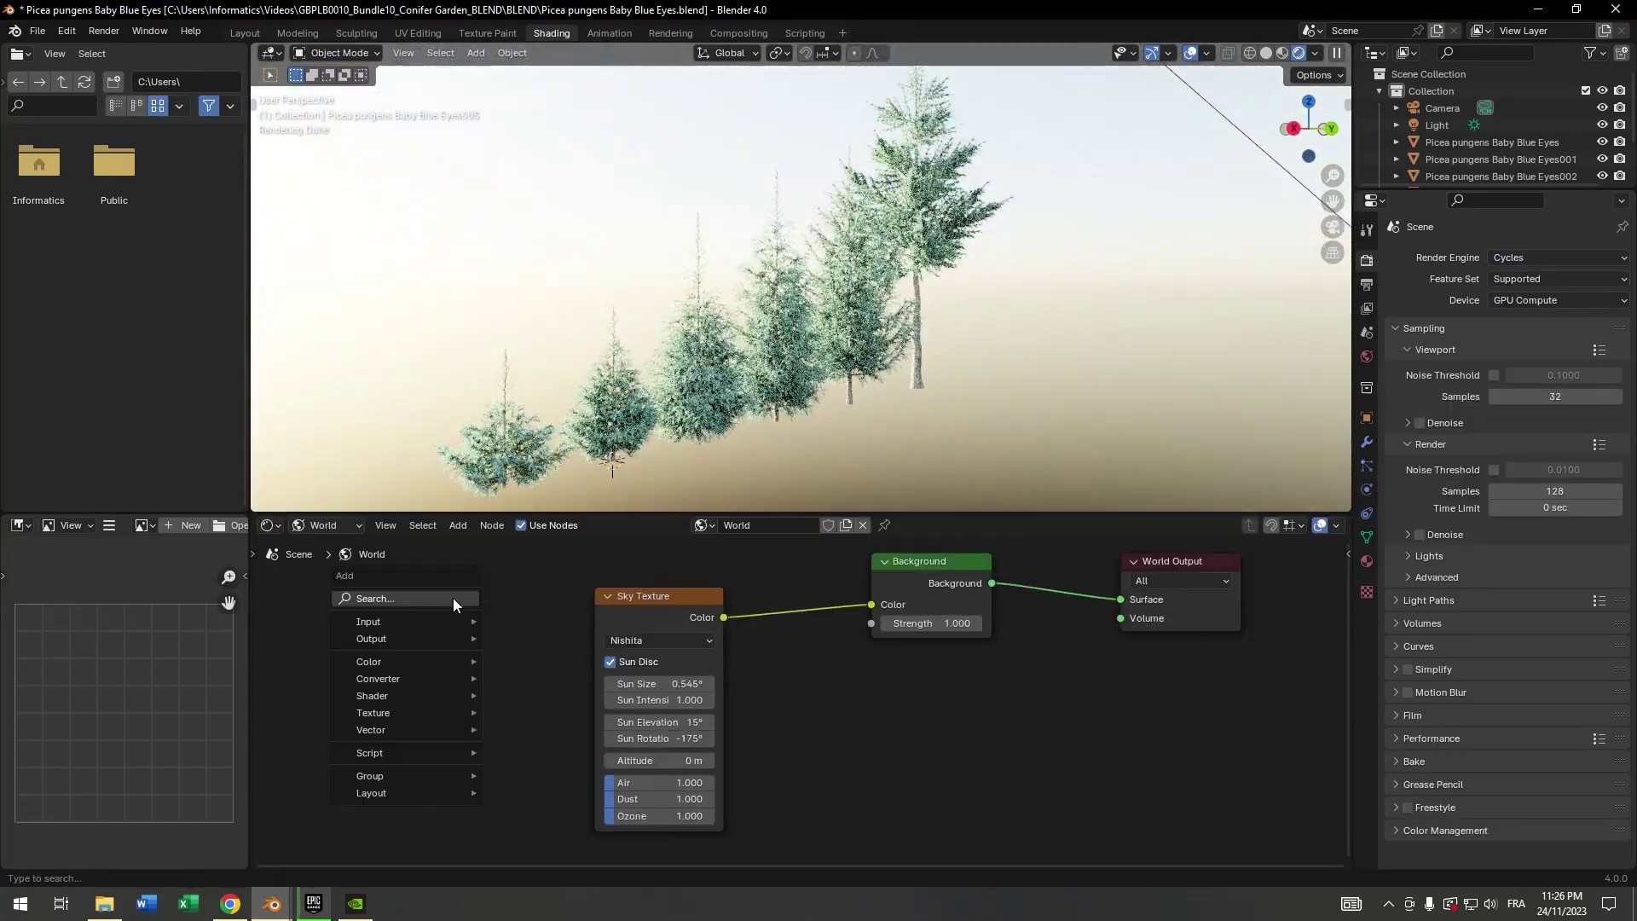
{"action": "left_click", "coordinate": [528, 798]}
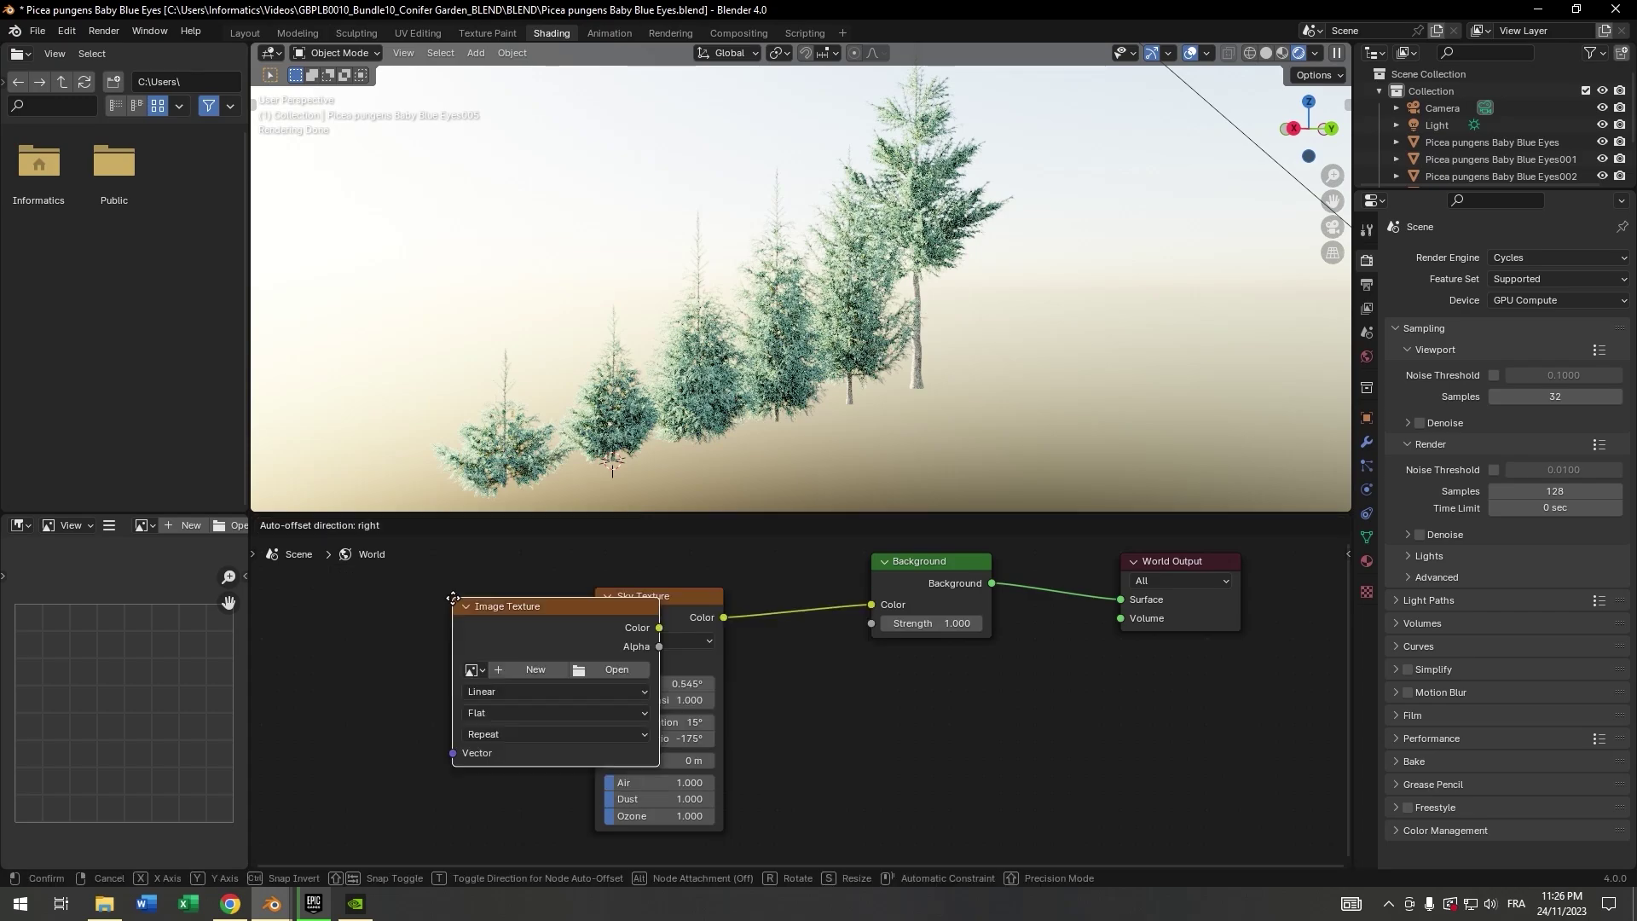
{"action": "left_click", "coordinate": [460, 686]}
{"action": "left_click", "coordinate": [1096, 688]}
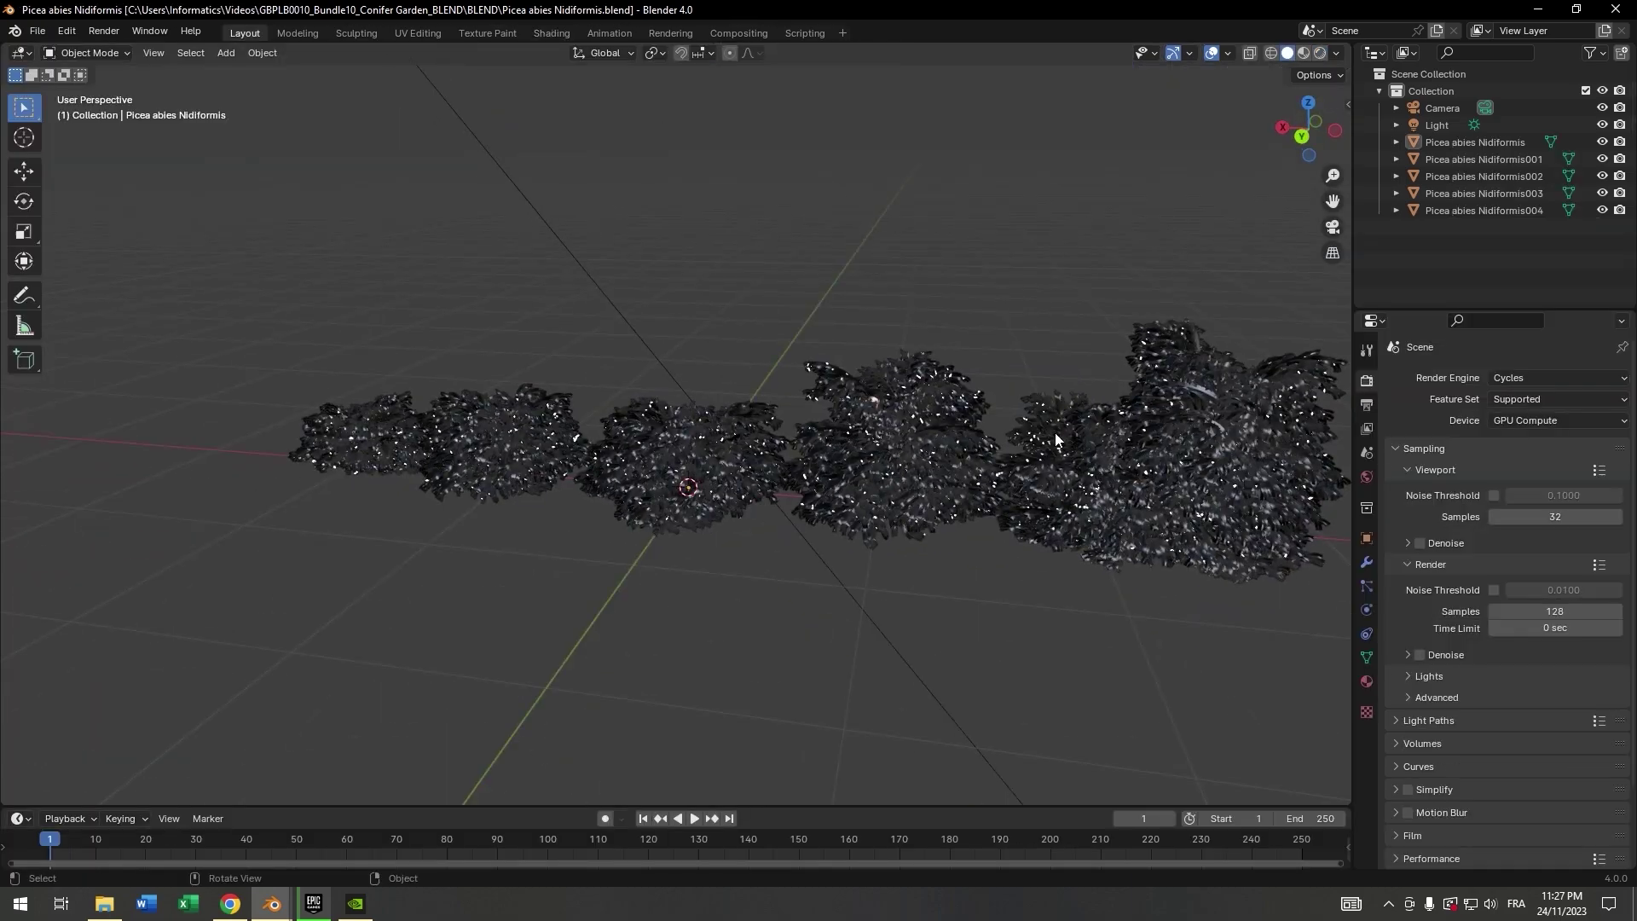
Choose a node for the world Color input and view the bushes in the Shading layout
{"action": "left_click", "coordinate": [1483, 485]}
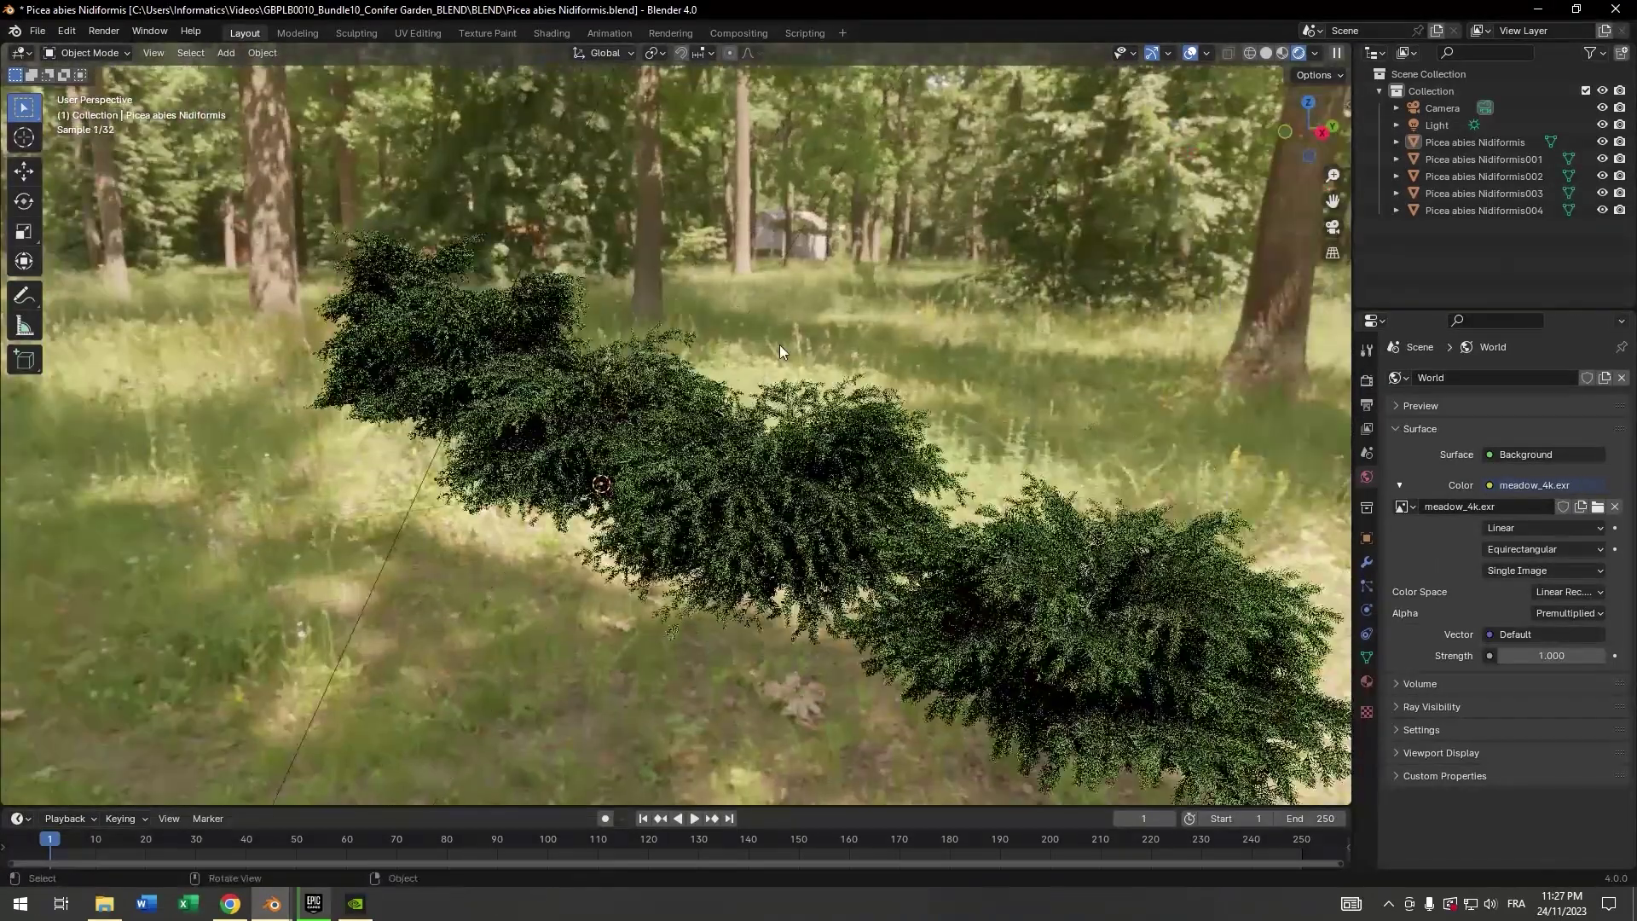
{"action": "left_click_drag", "start_coordinate": [780, 342], "coordinate": [786, 329]}
{"action": "left_click", "coordinate": [552, 33]}
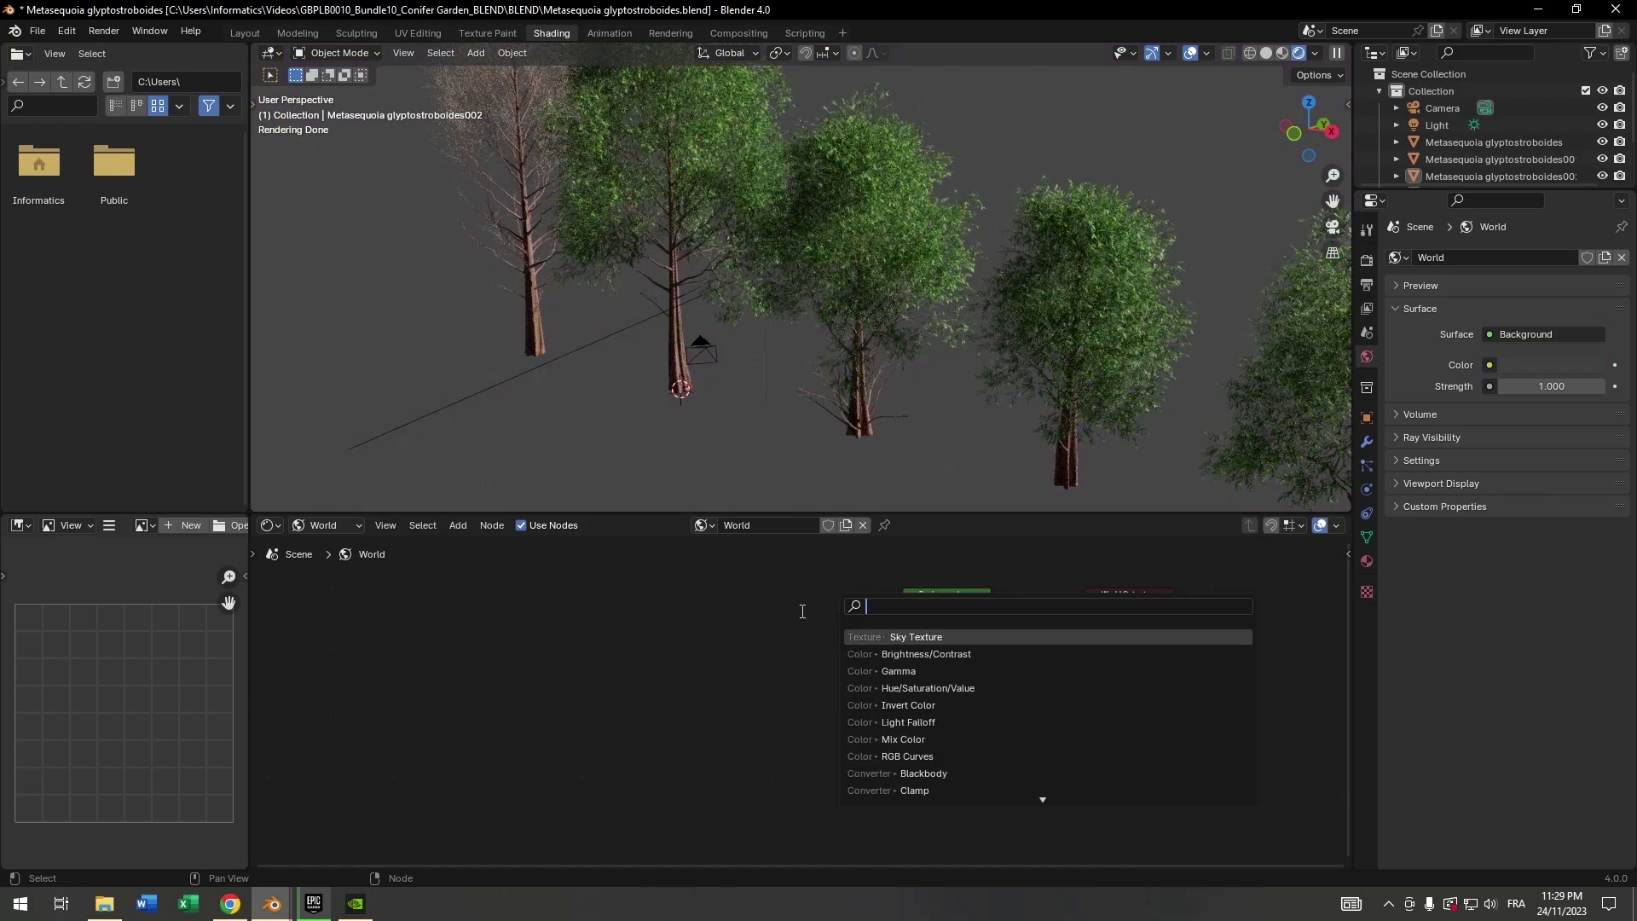
Wire the Sky Texture into the World Output Surface and set Bark_1 bump strength to 0.933
{"action": "left_click_drag", "start_coordinate": [1096, 625], "coordinate": [1097, 625]}
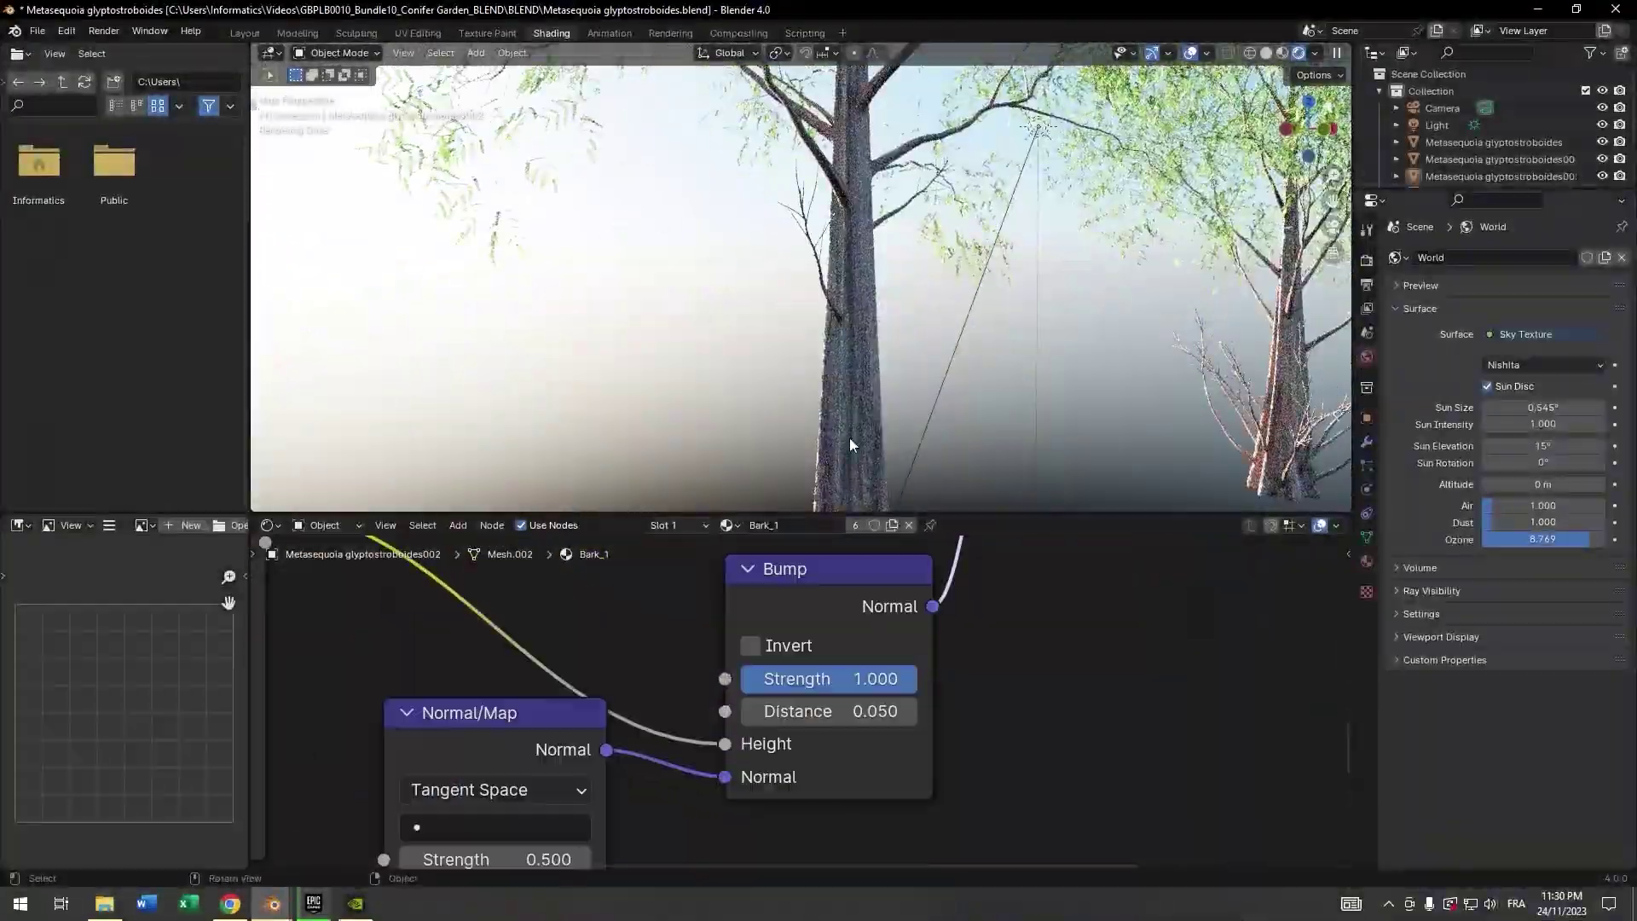
{"action": "left_click_drag", "start_coordinate": [835, 678], "coordinate": [818, 679]}
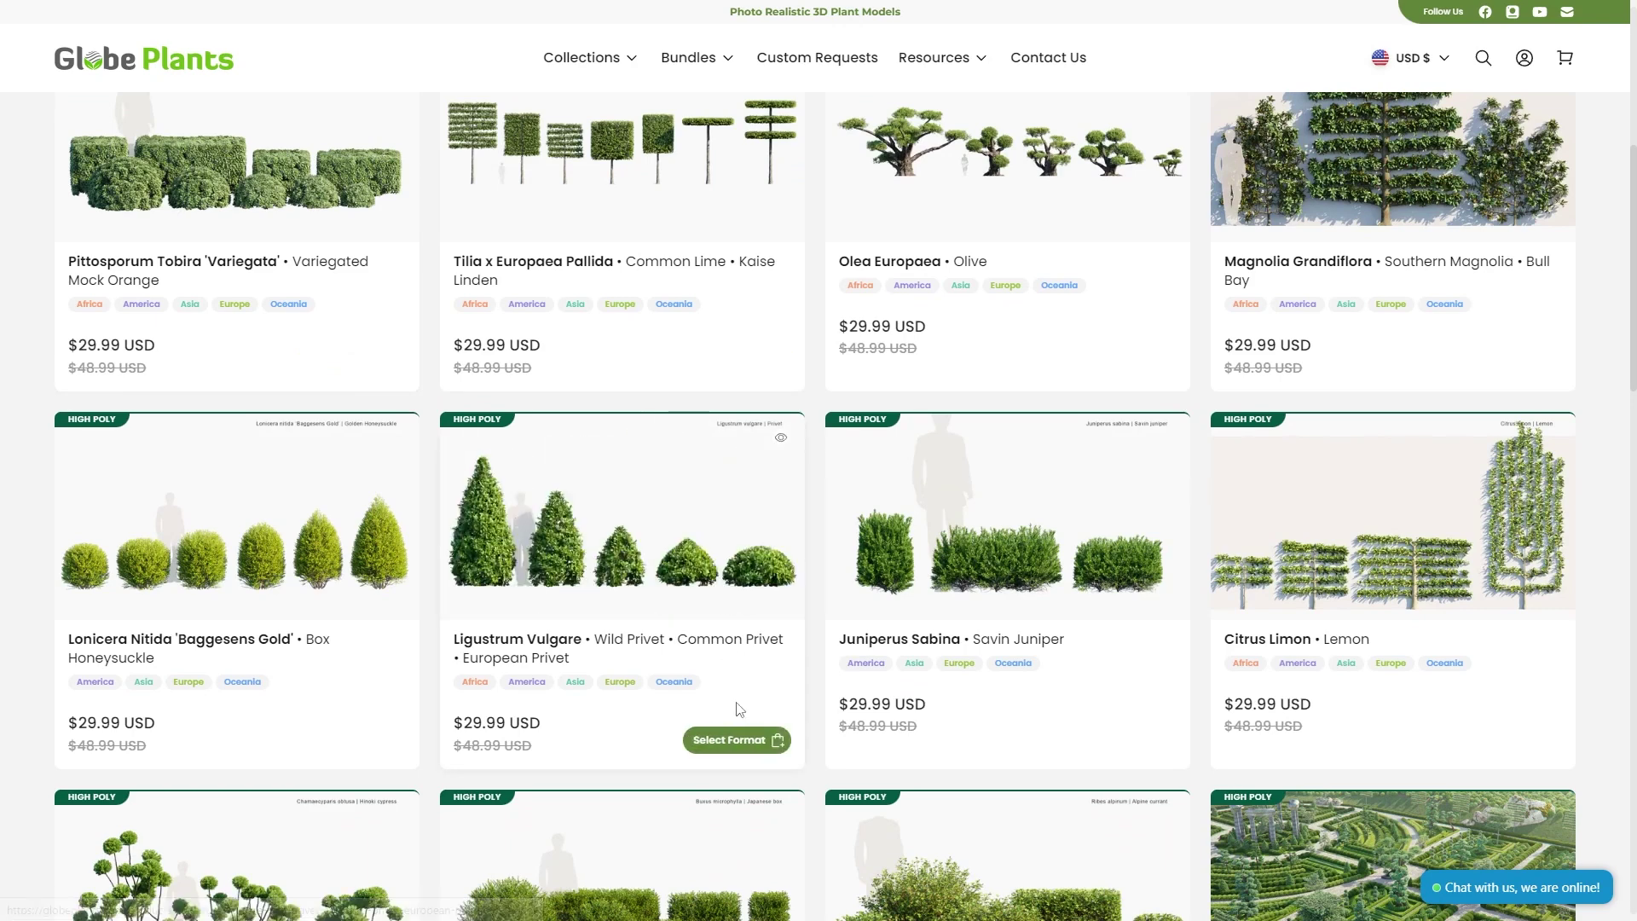
Open Ligustrum Vulgare's formats guide and review the 3Ds Max, SketchUp and Maya recommendations
{"action": "left_click", "coordinate": [740, 750]}
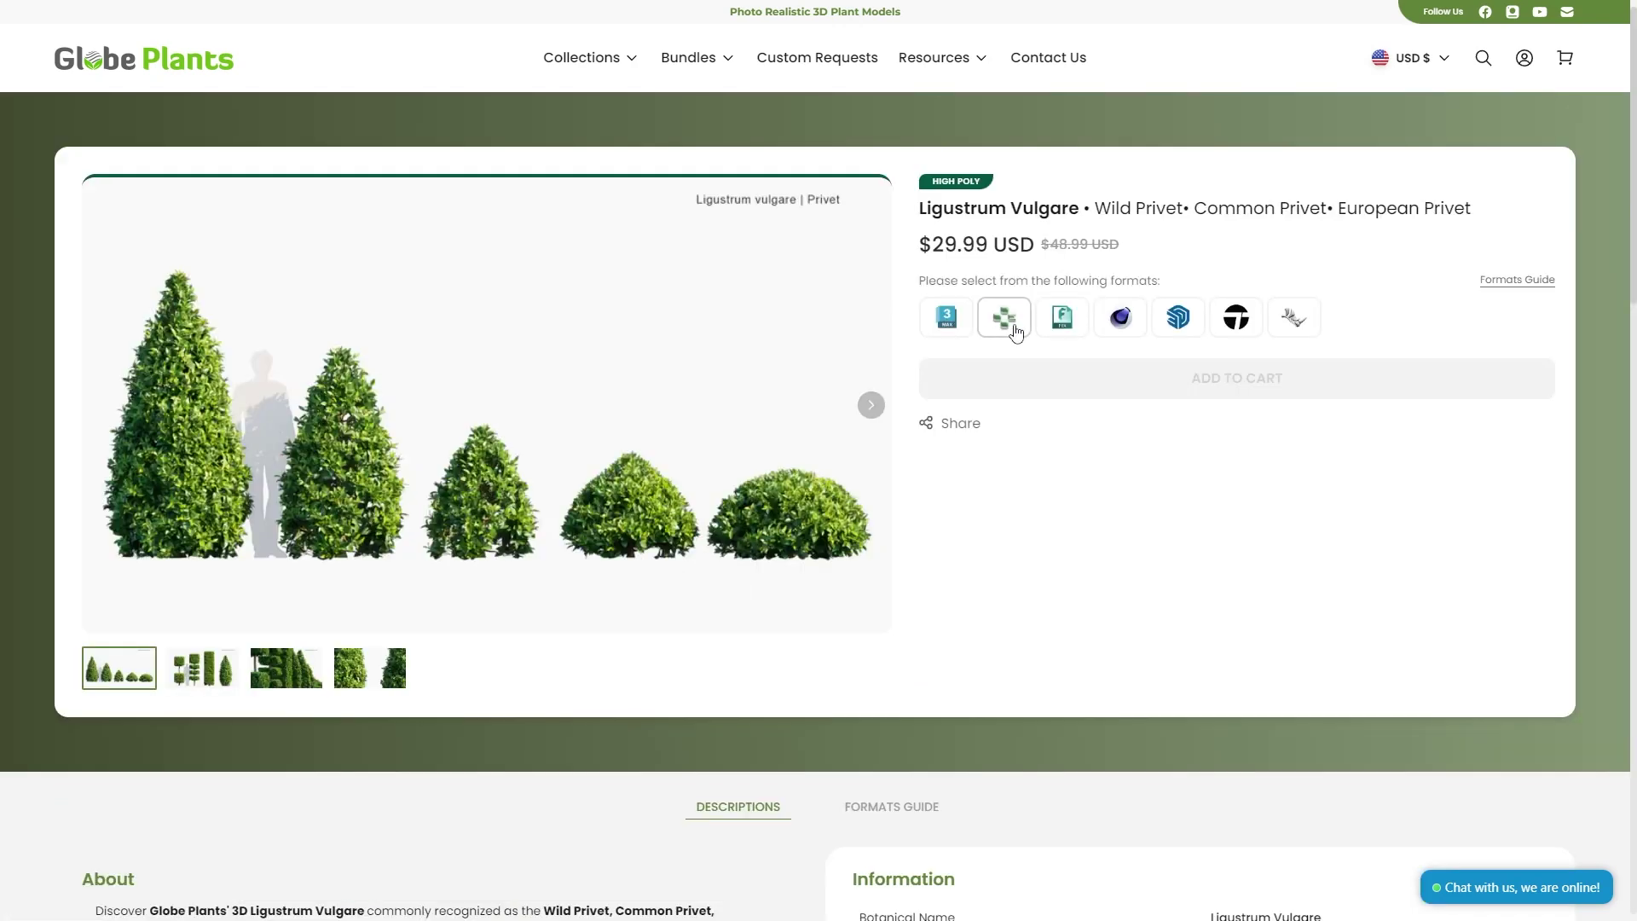
{"action": "left_click", "coordinate": [1509, 290]}
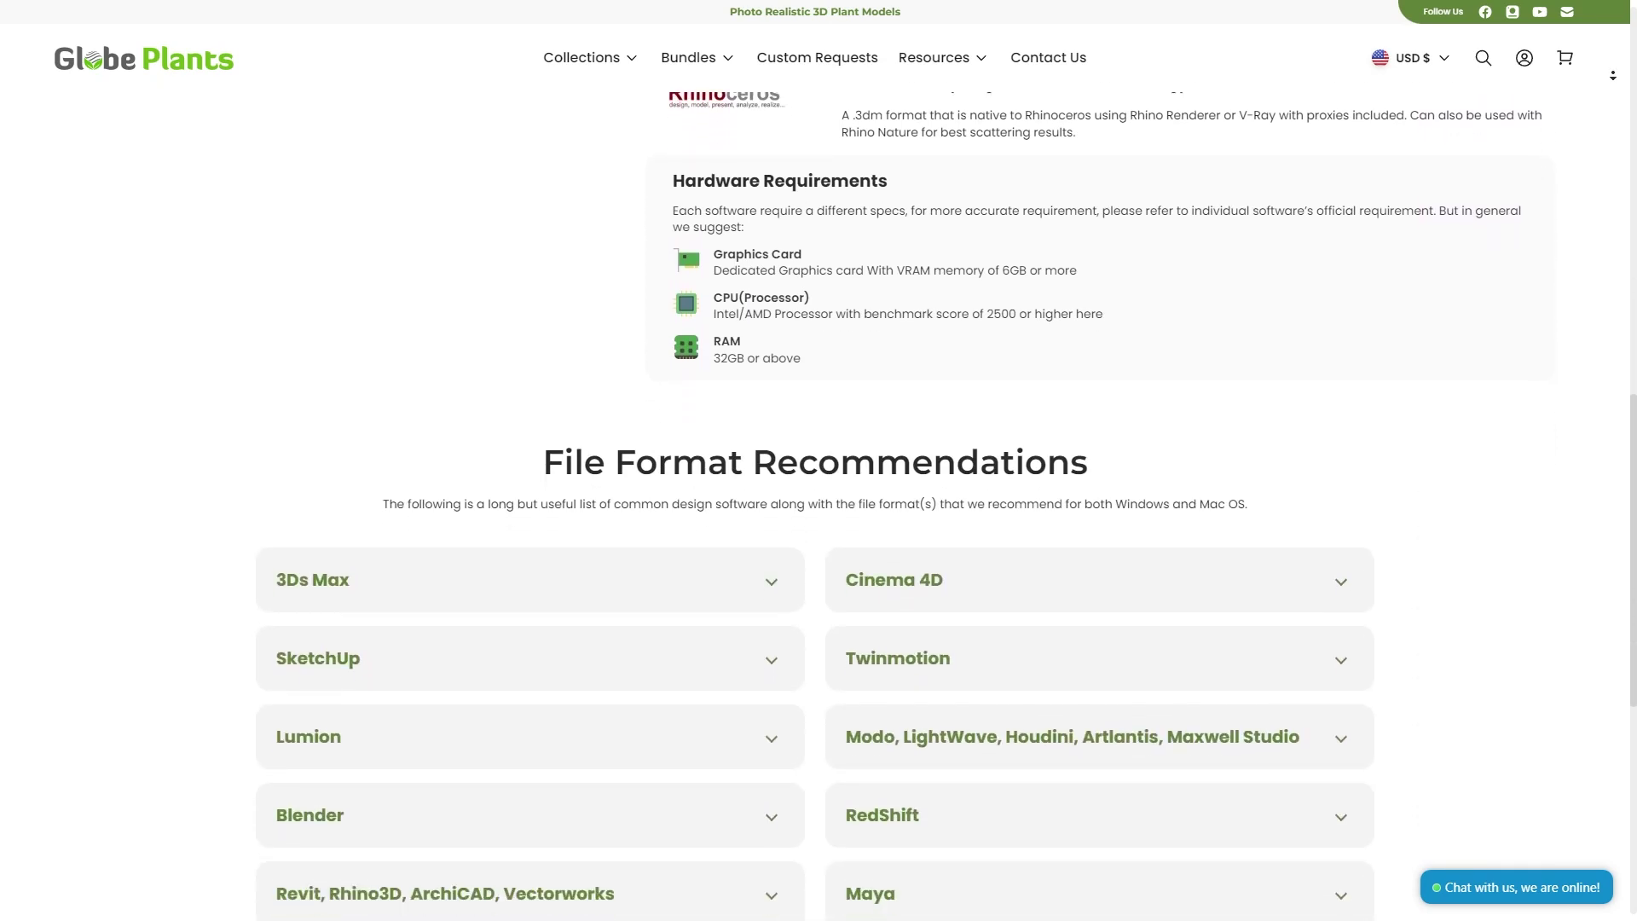
{"action": "left_click", "coordinate": [771, 355]}
{"action": "left_click", "coordinate": [771, 355]}
{"action": "left_click", "coordinate": [773, 432]}
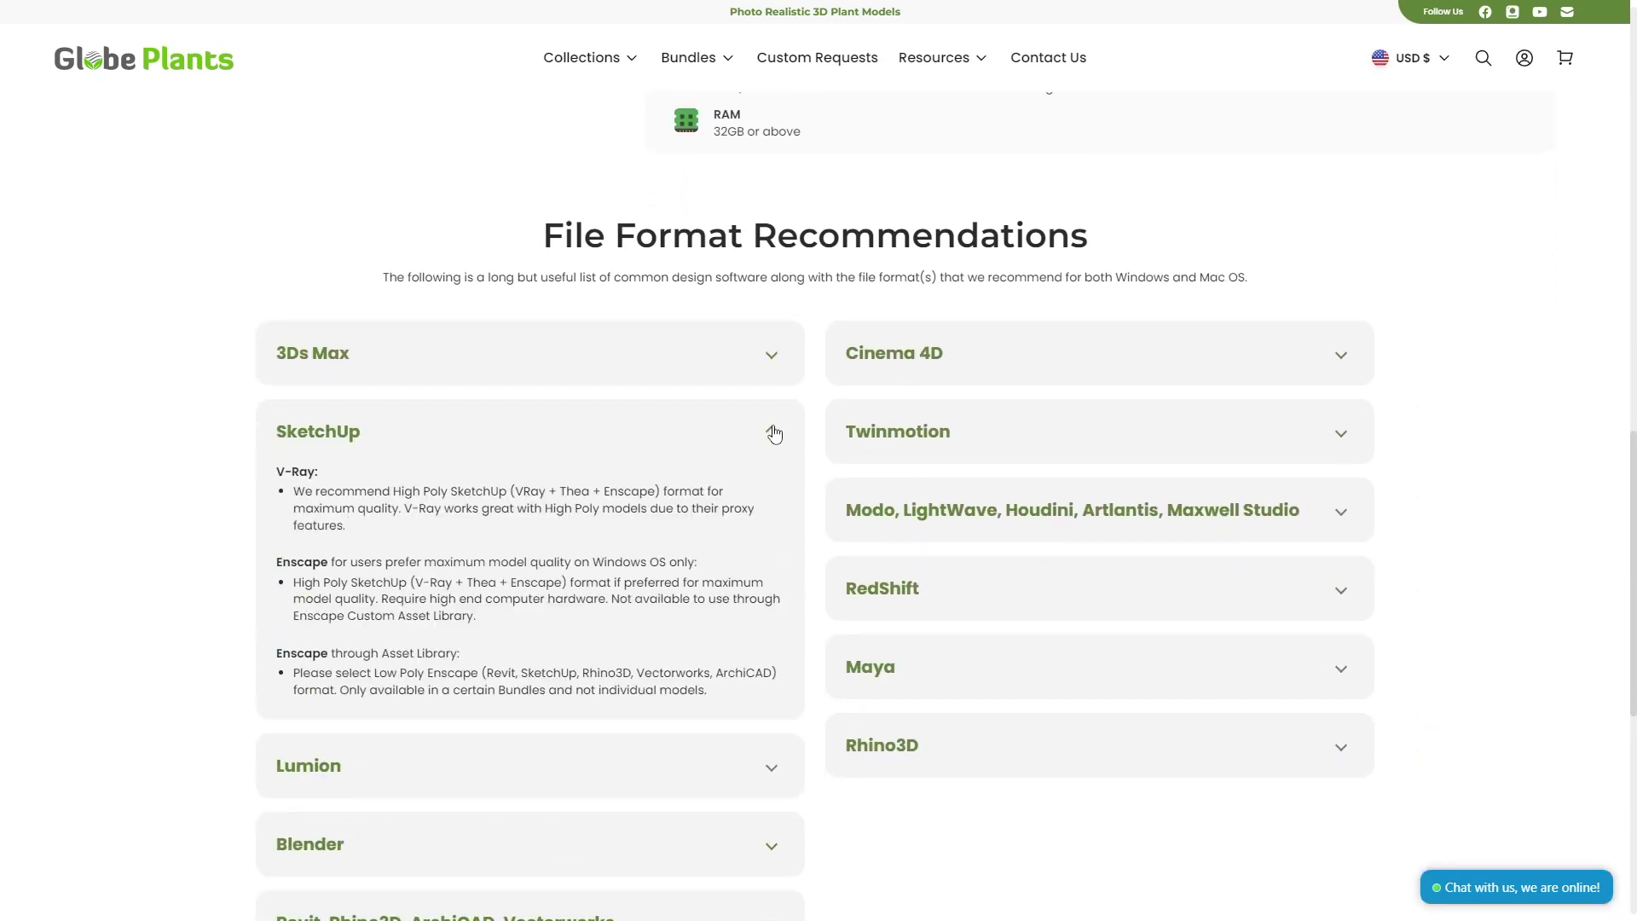
{"action": "left_click", "coordinate": [771, 429]}
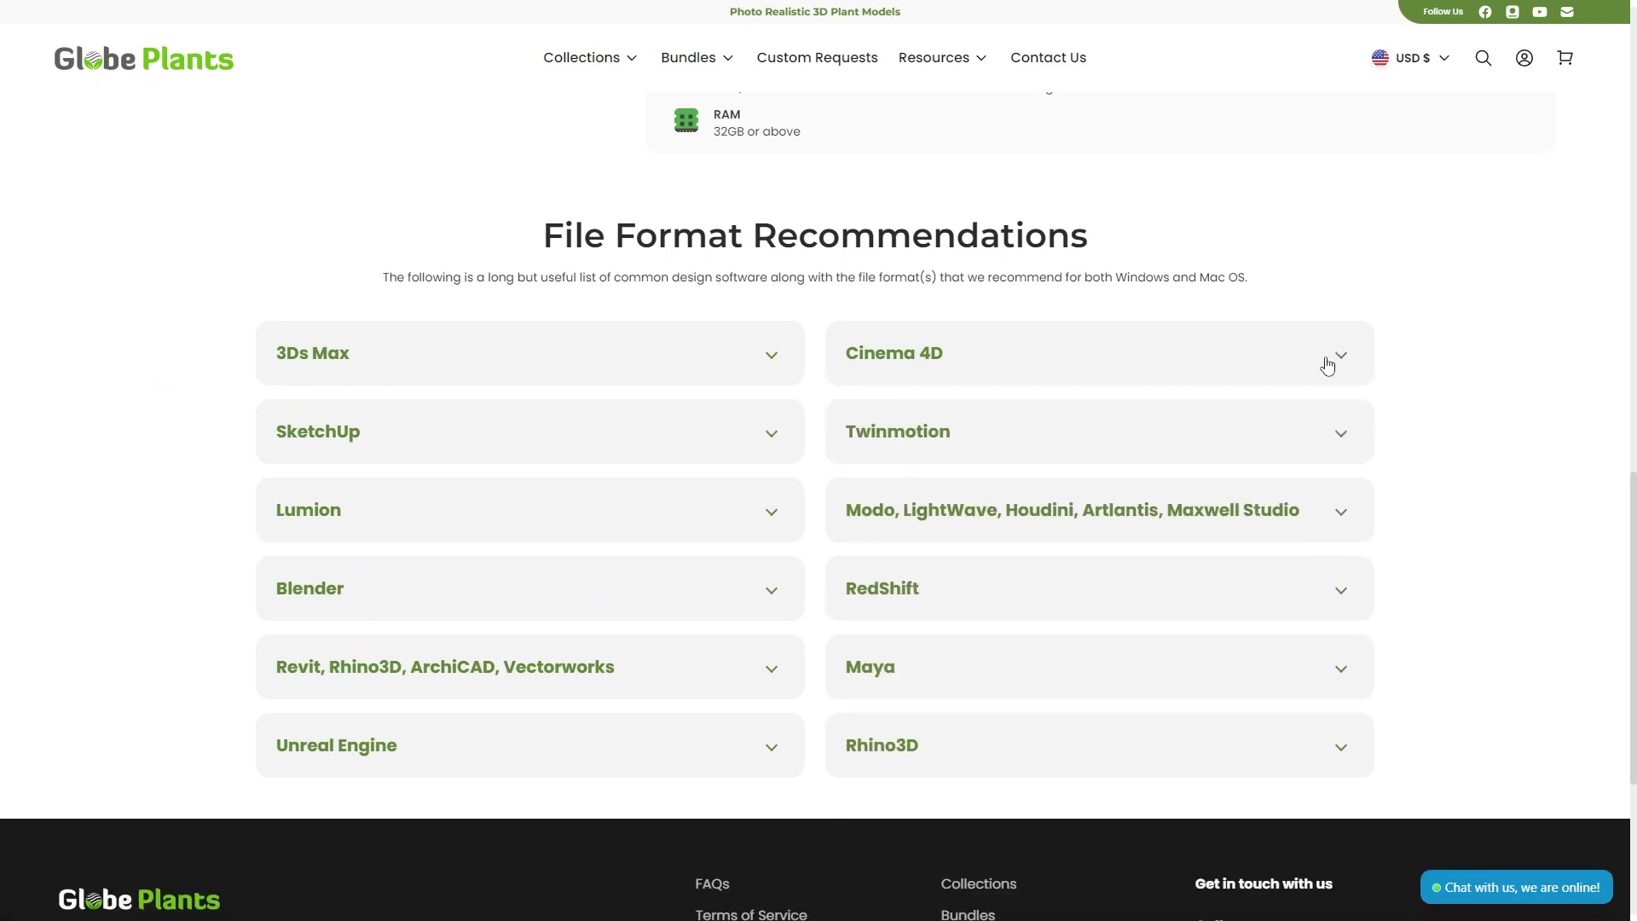
{"action": "left_click", "coordinate": [1332, 674]}
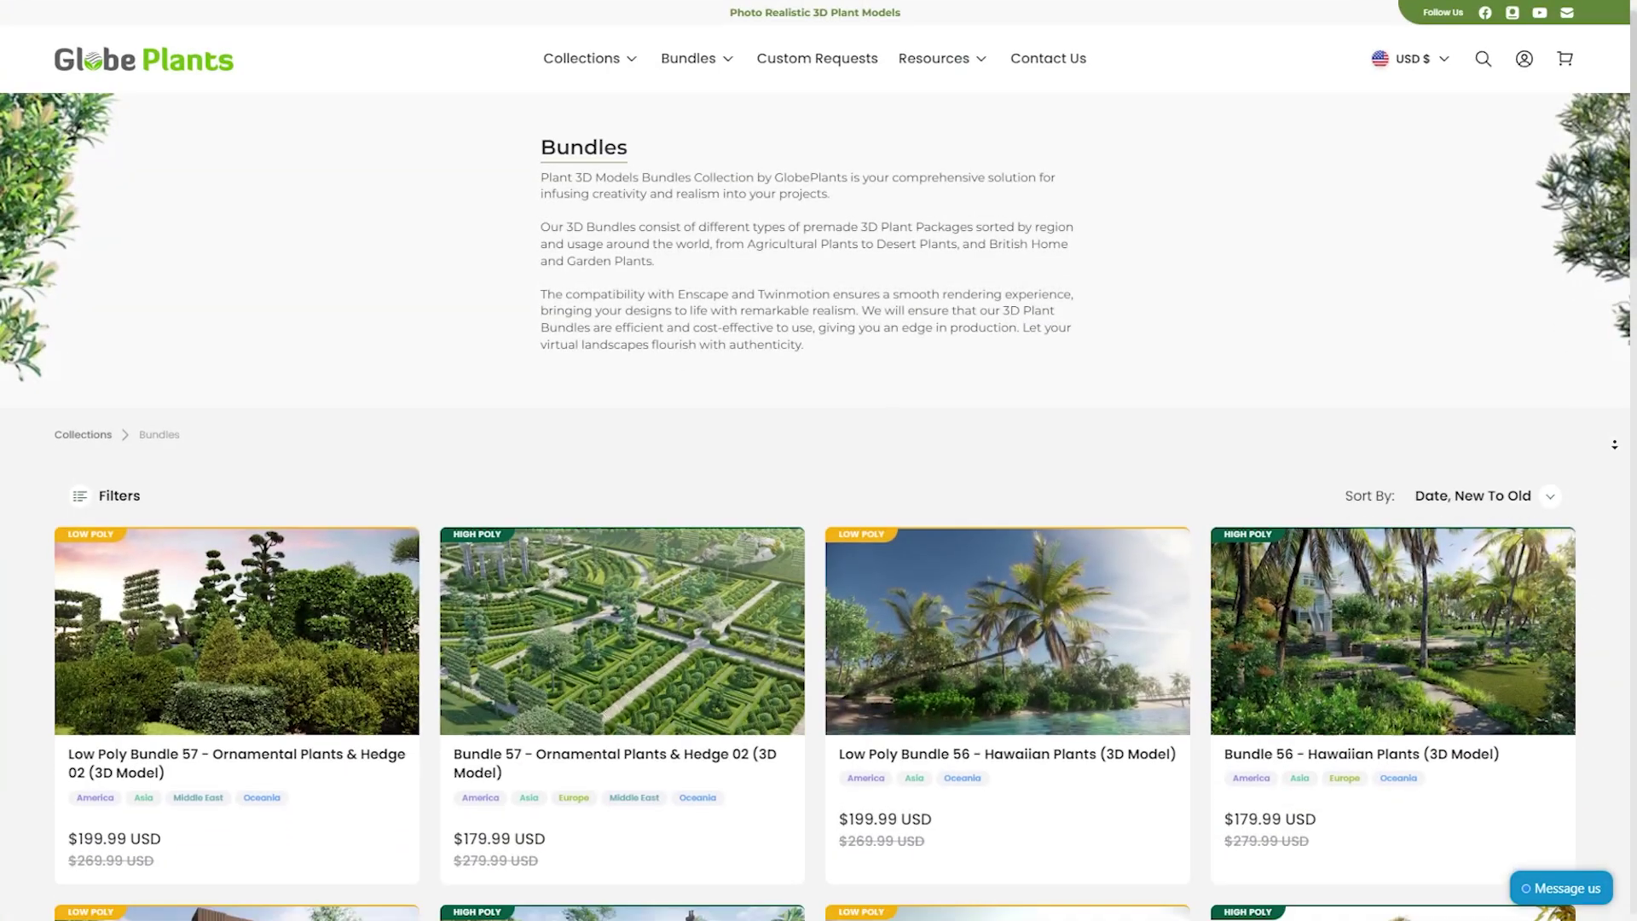
{"action": "middle_click", "coordinate": [1613, 441]}
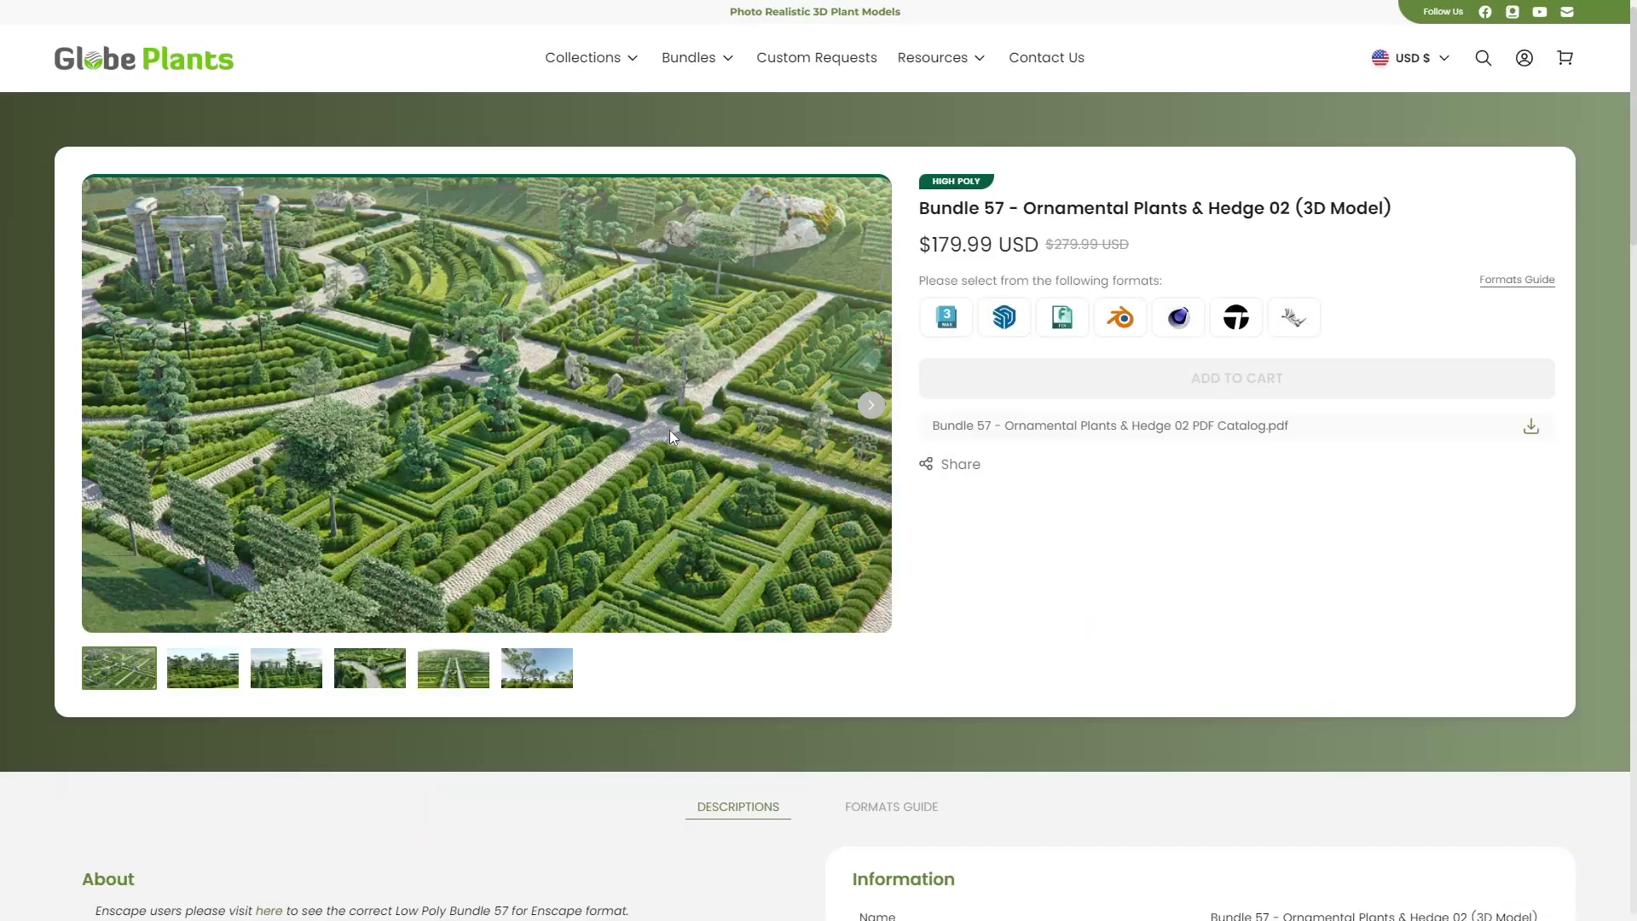
Open the Bundle 57 product page and advance its gallery to the sixth image
{"action": "left_click", "coordinate": [870, 406]}
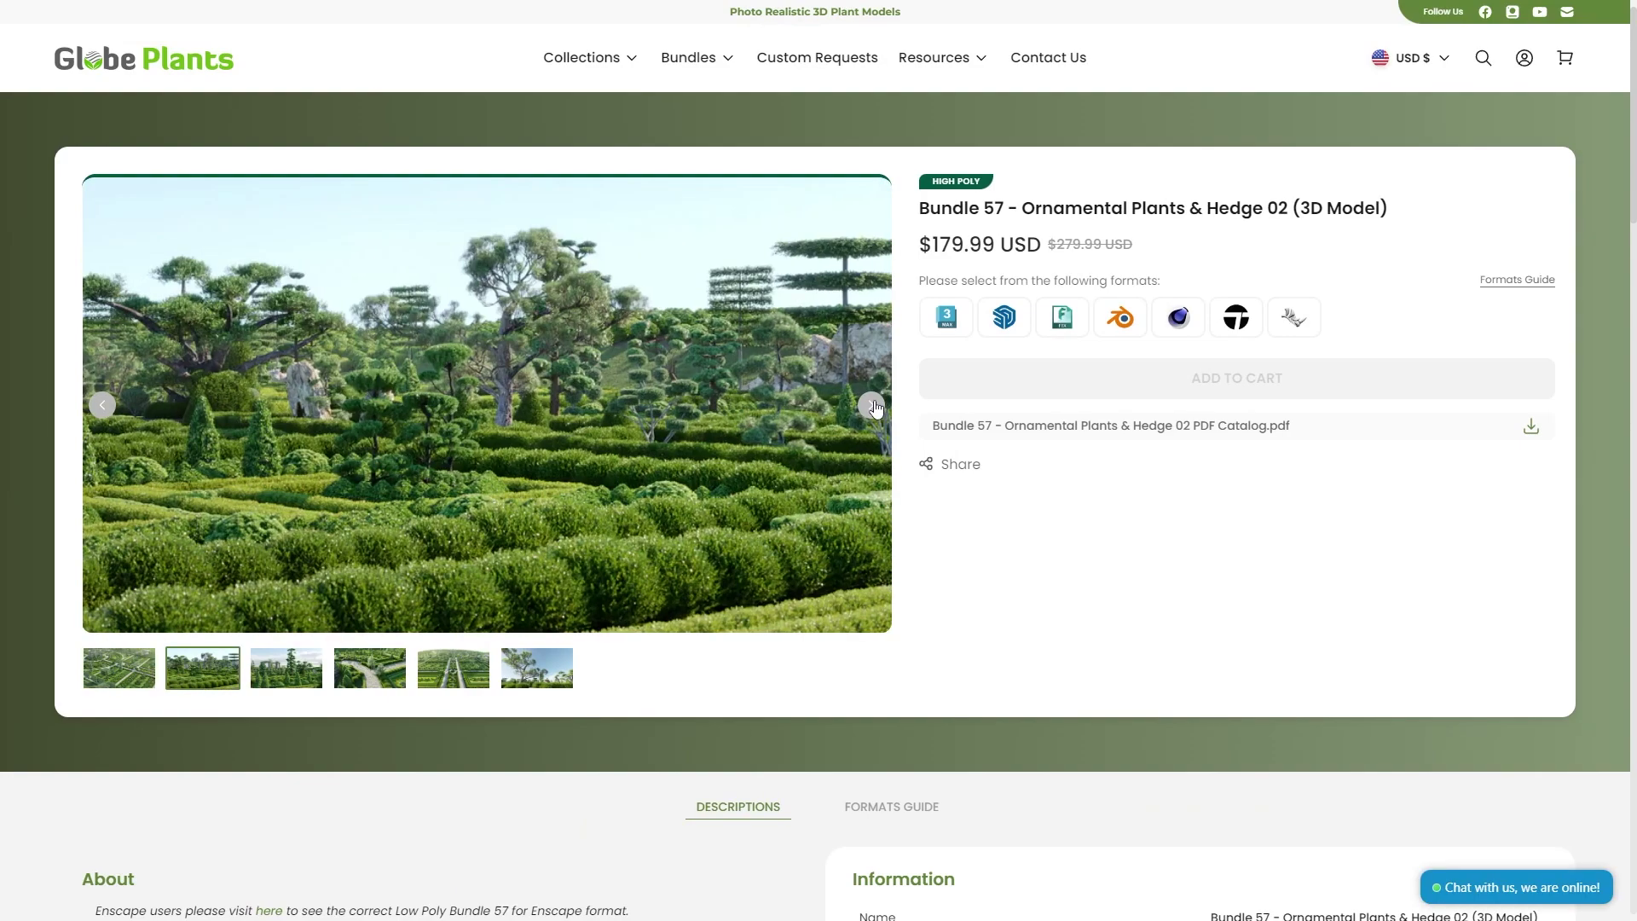
{"action": "left_click", "coordinate": [870, 406]}
{"action": "left_click", "coordinate": [870, 406]}
{"action": "left_click", "coordinate": [870, 405]}
{"action": "left_click", "coordinate": [870, 406]}
Open Bundle 10 and step its gallery back to the cabin front-view image
{"action": "middle_click", "coordinate": [1598, 202]}
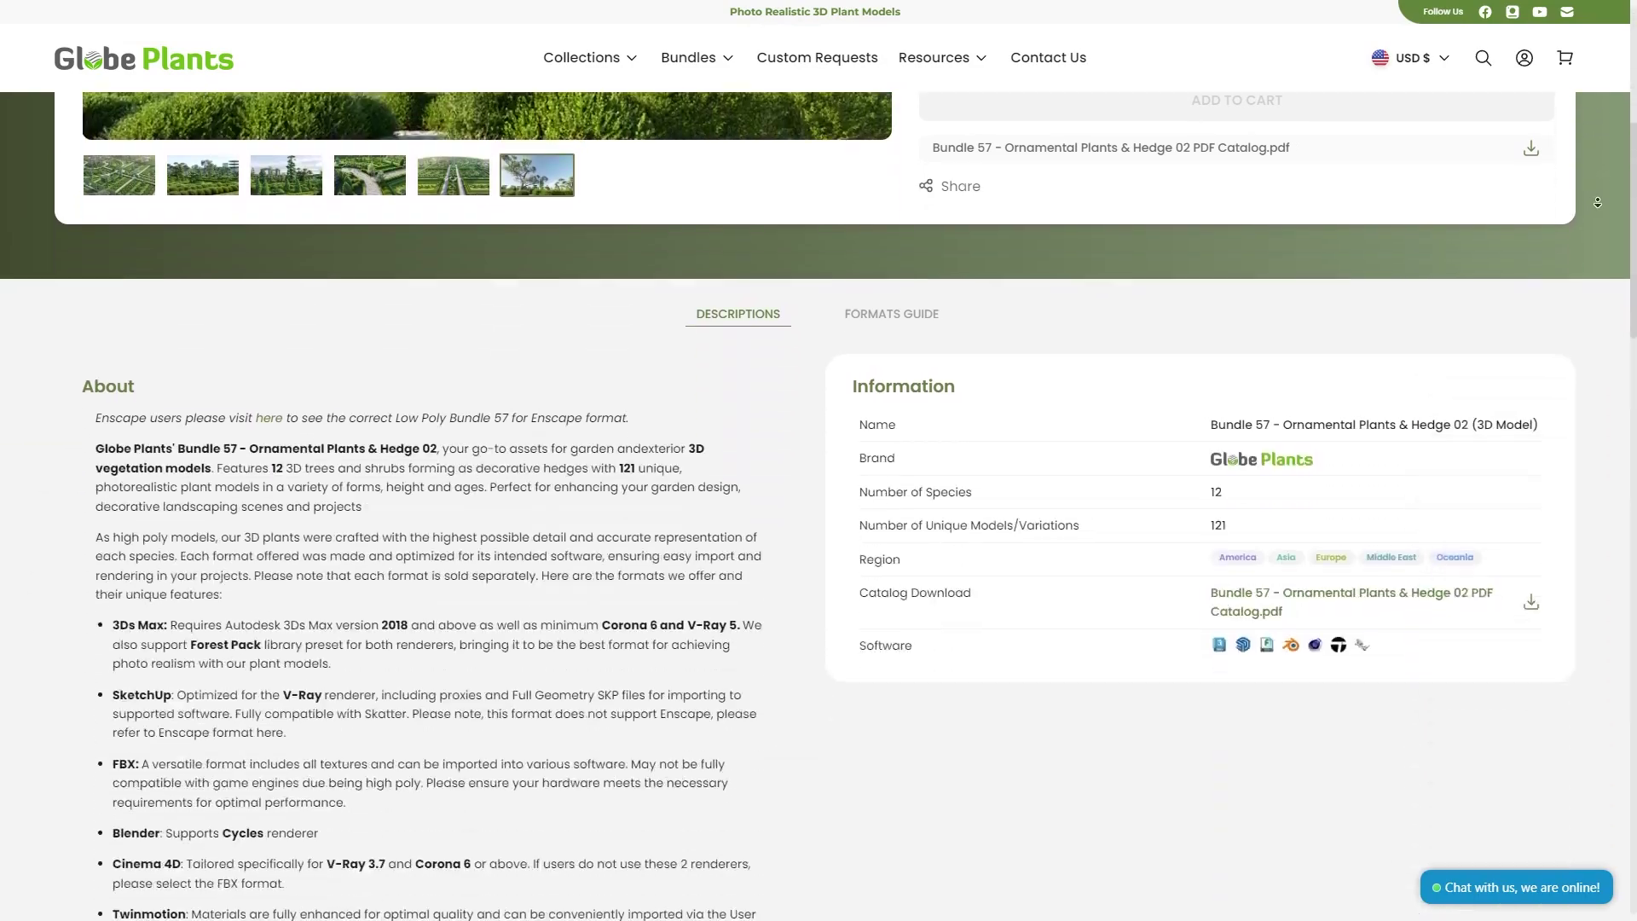
{"action": "left_click", "coordinate": [1260, 271]}
{"action": "scroll", "coordinate": [1558, 373], "scroll_direction": "down", "scroll_amount": 10}
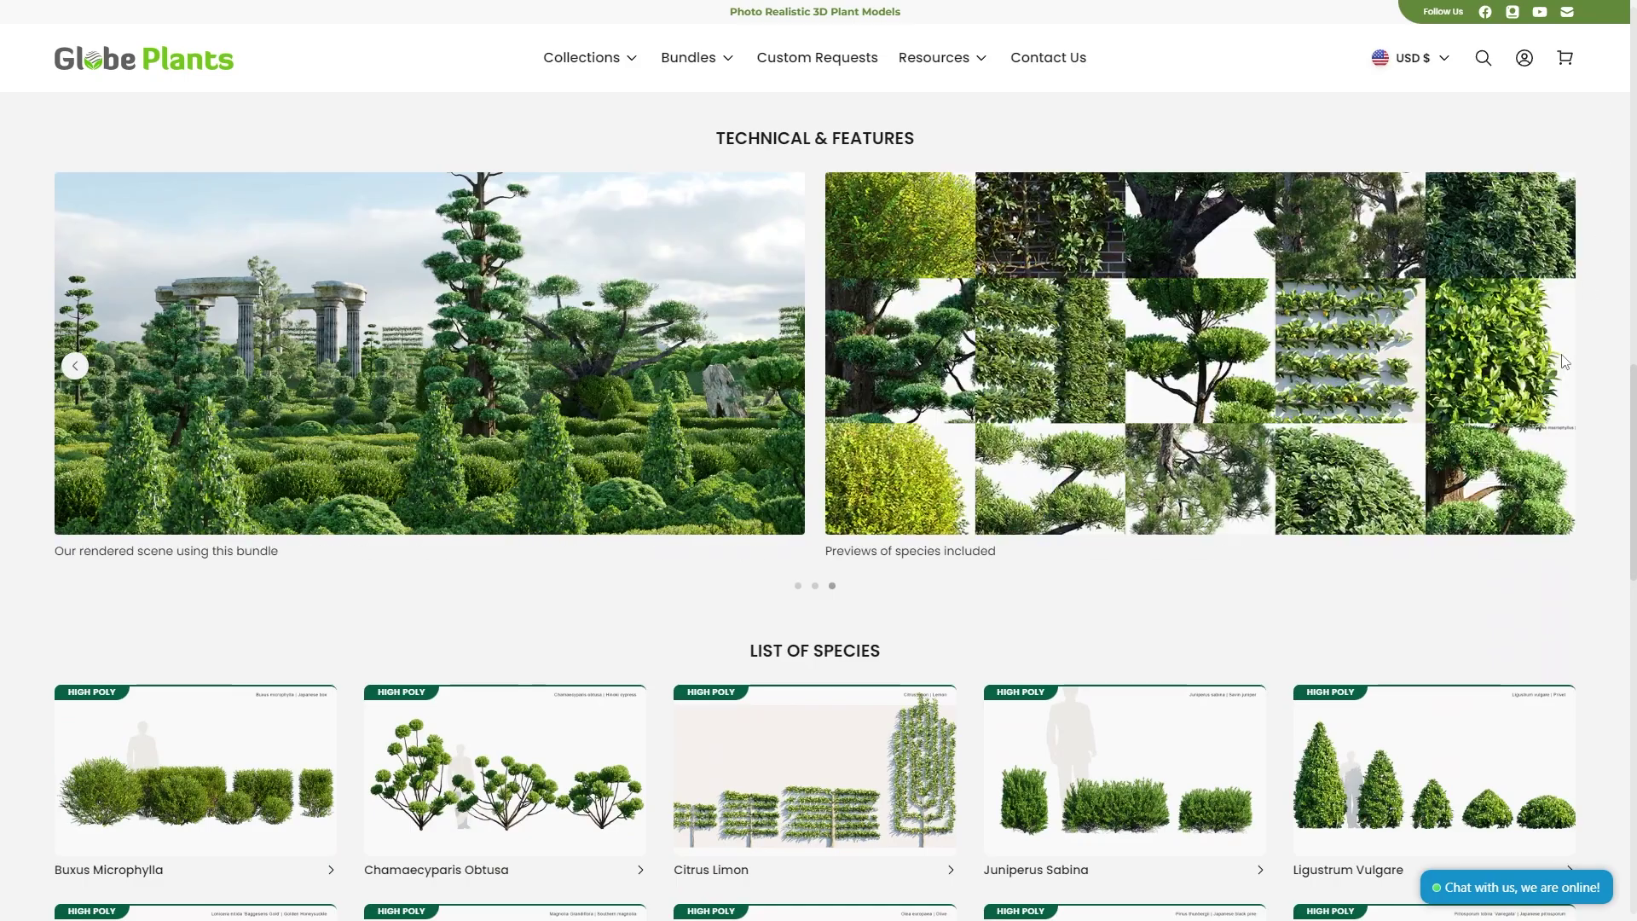
{"action": "scroll", "coordinate": [1558, 373], "scroll_direction": "down", "scroll_amount": 6}
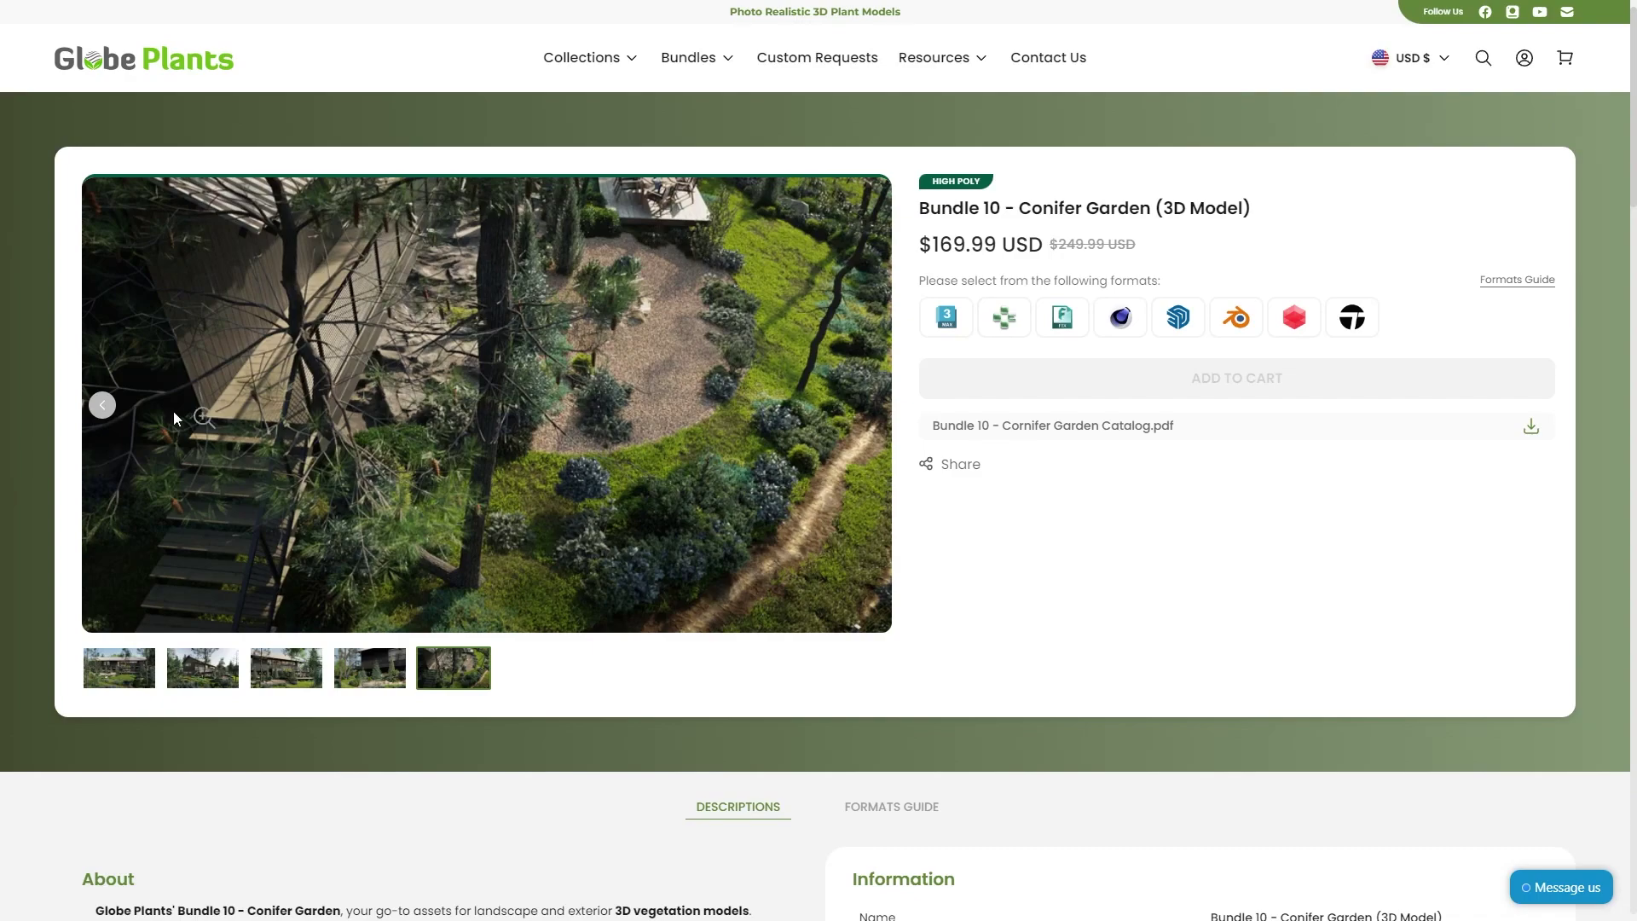
{"action": "left_click", "coordinate": [101, 406]}
{"action": "left_click", "coordinate": [102, 406]}
{"action": "left_click", "coordinate": [101, 406]}
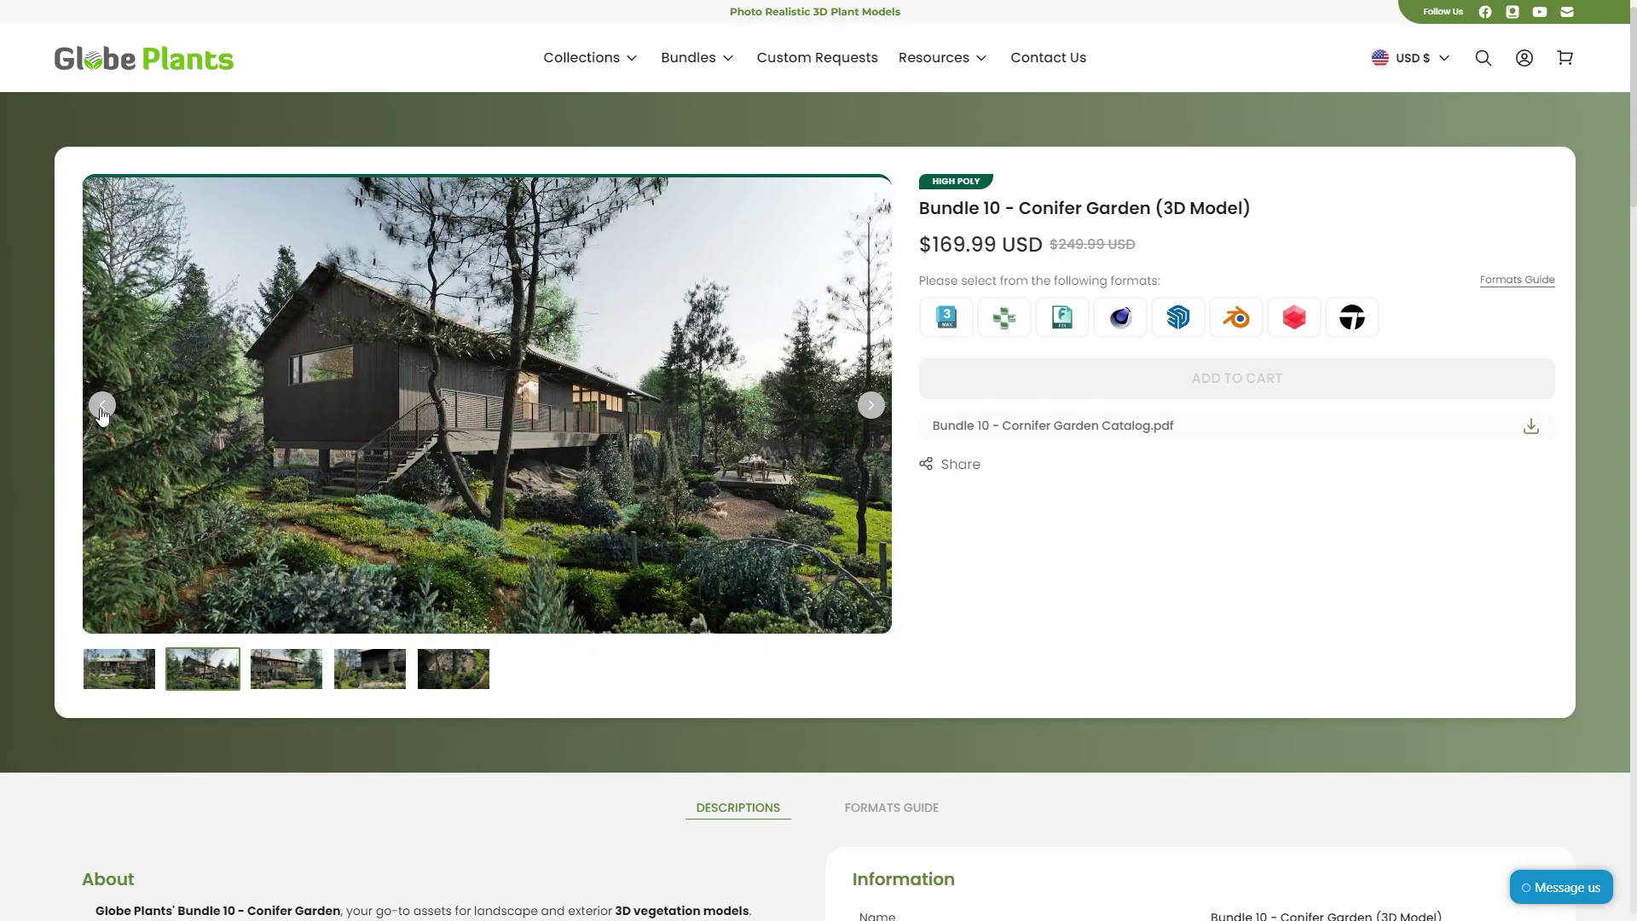
{"action": "left_click", "coordinate": [102, 407]}
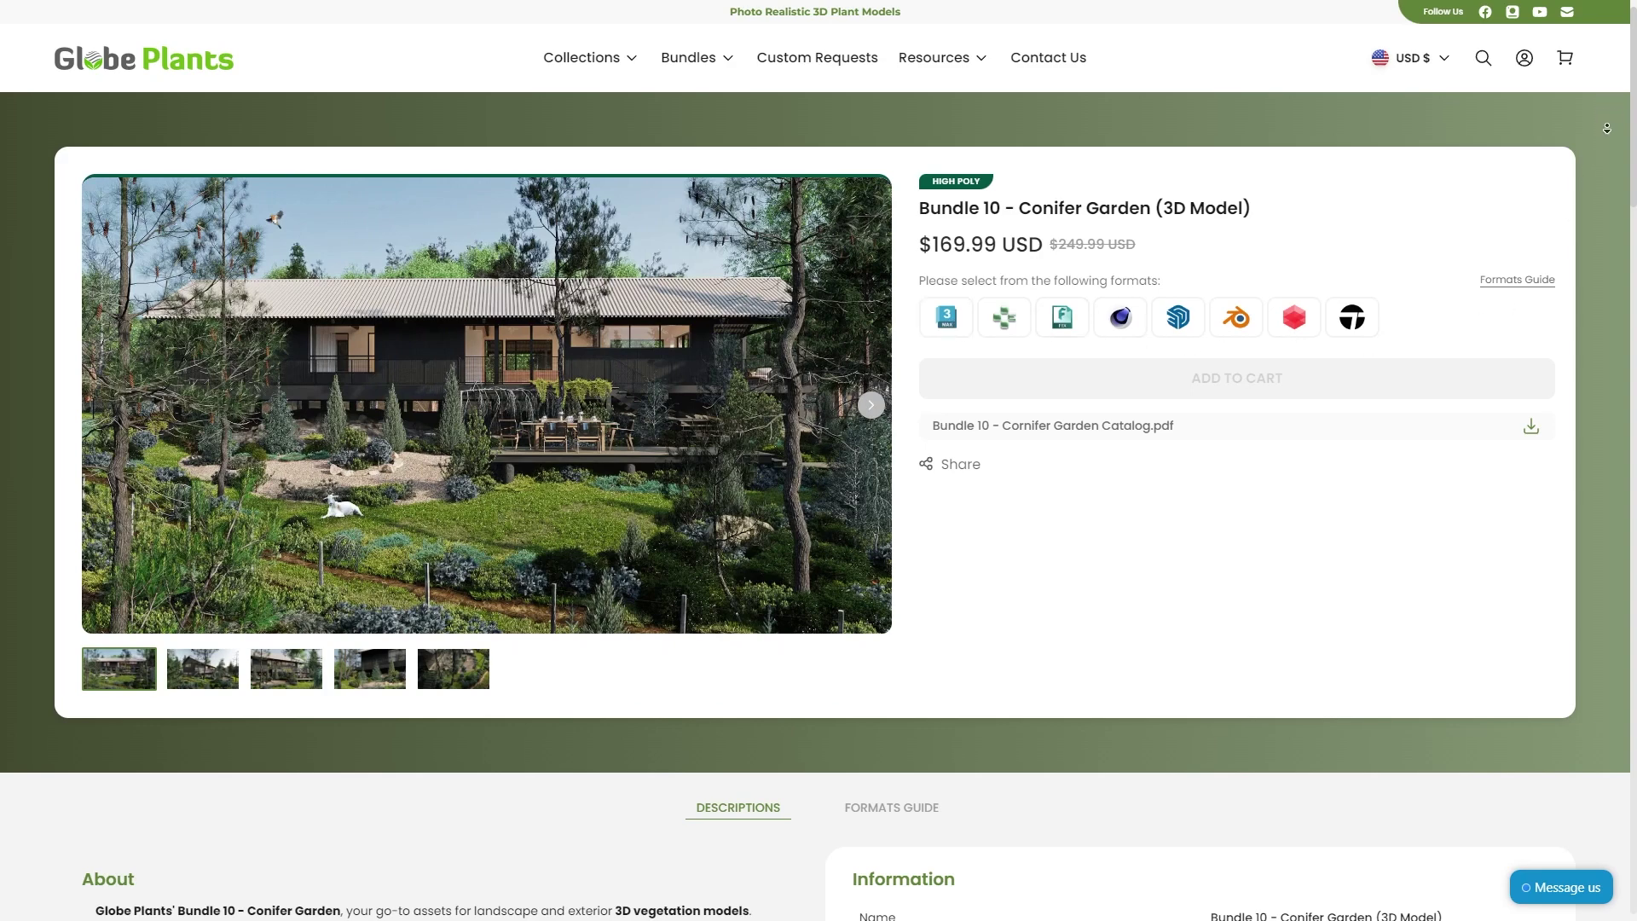
Advance the Technical & Features carousel to the species previews slide and browse the species list
{"action": "scroll", "coordinate": [1606, 127], "scroll_direction": "down", "scroll_amount": 7}
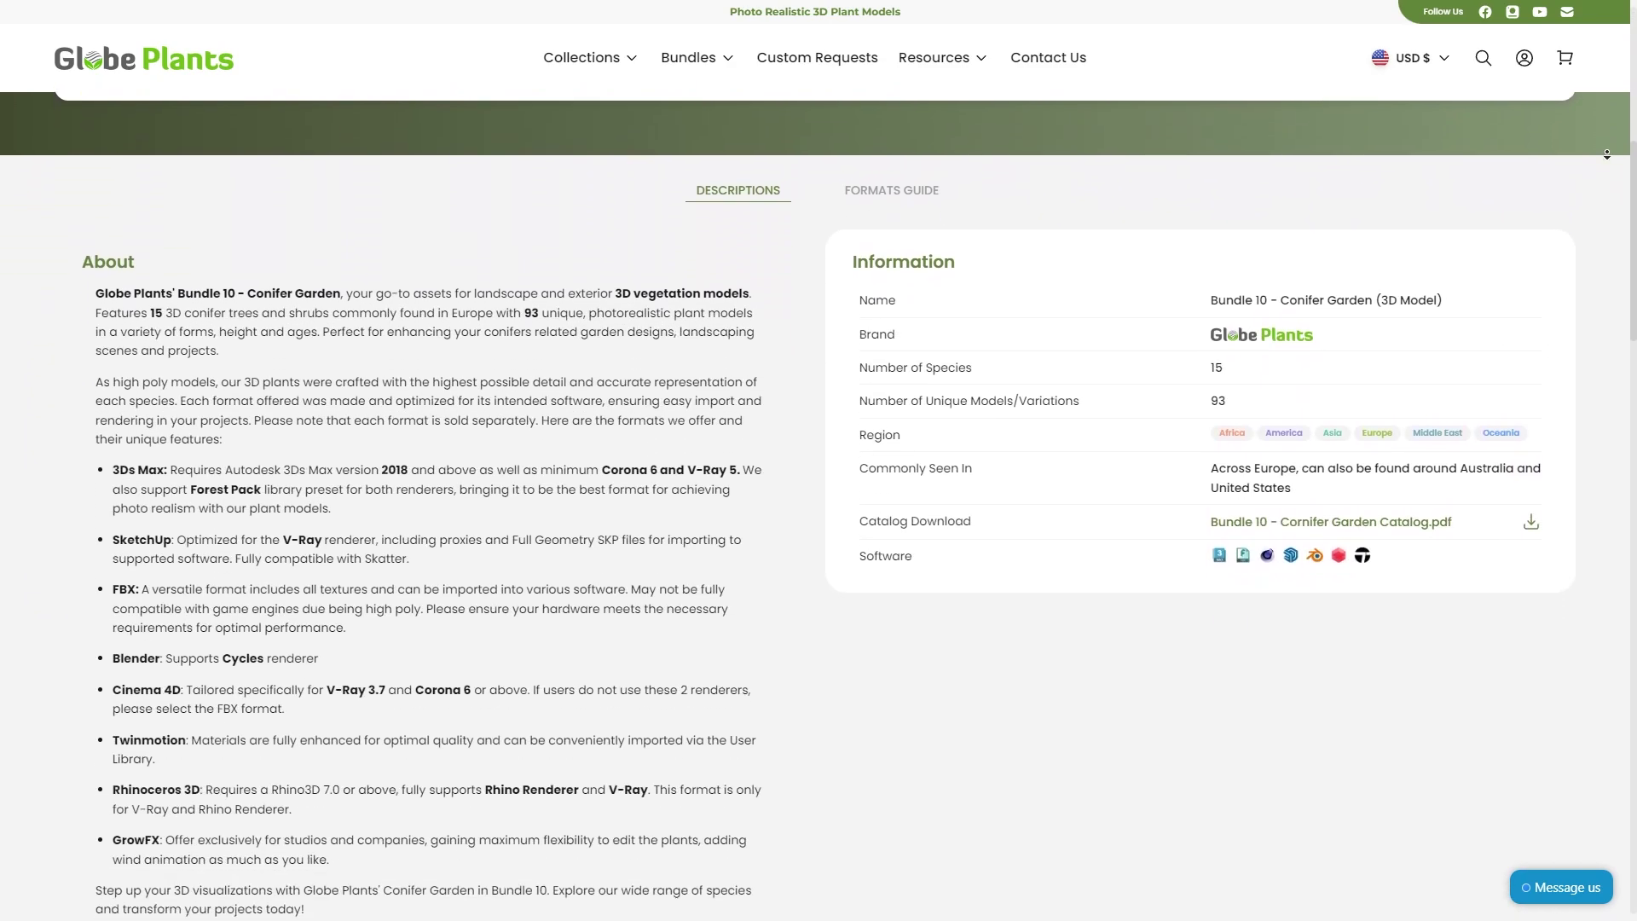
{"action": "scroll", "coordinate": [1606, 154], "scroll_direction": "down", "scroll_amount": 1}
{"action": "scroll", "coordinate": [1216, 373], "scroll_direction": "down", "scroll_amount": 9}
{"action": "left_click", "coordinate": [1553, 401]}
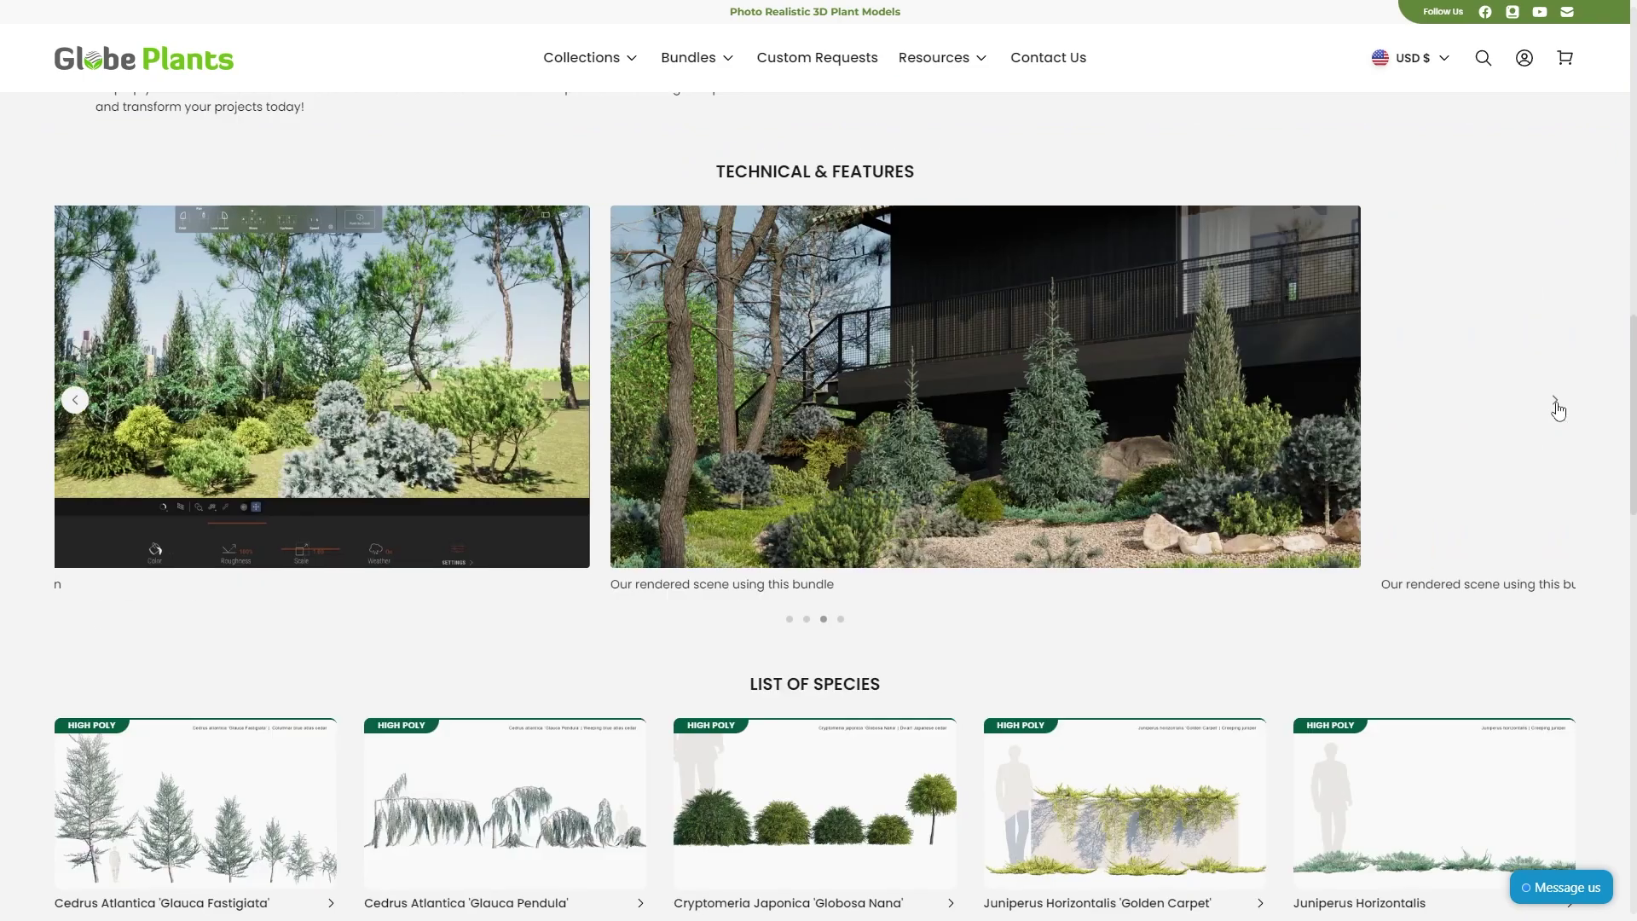
{"action": "left_click", "coordinate": [1554, 401]}
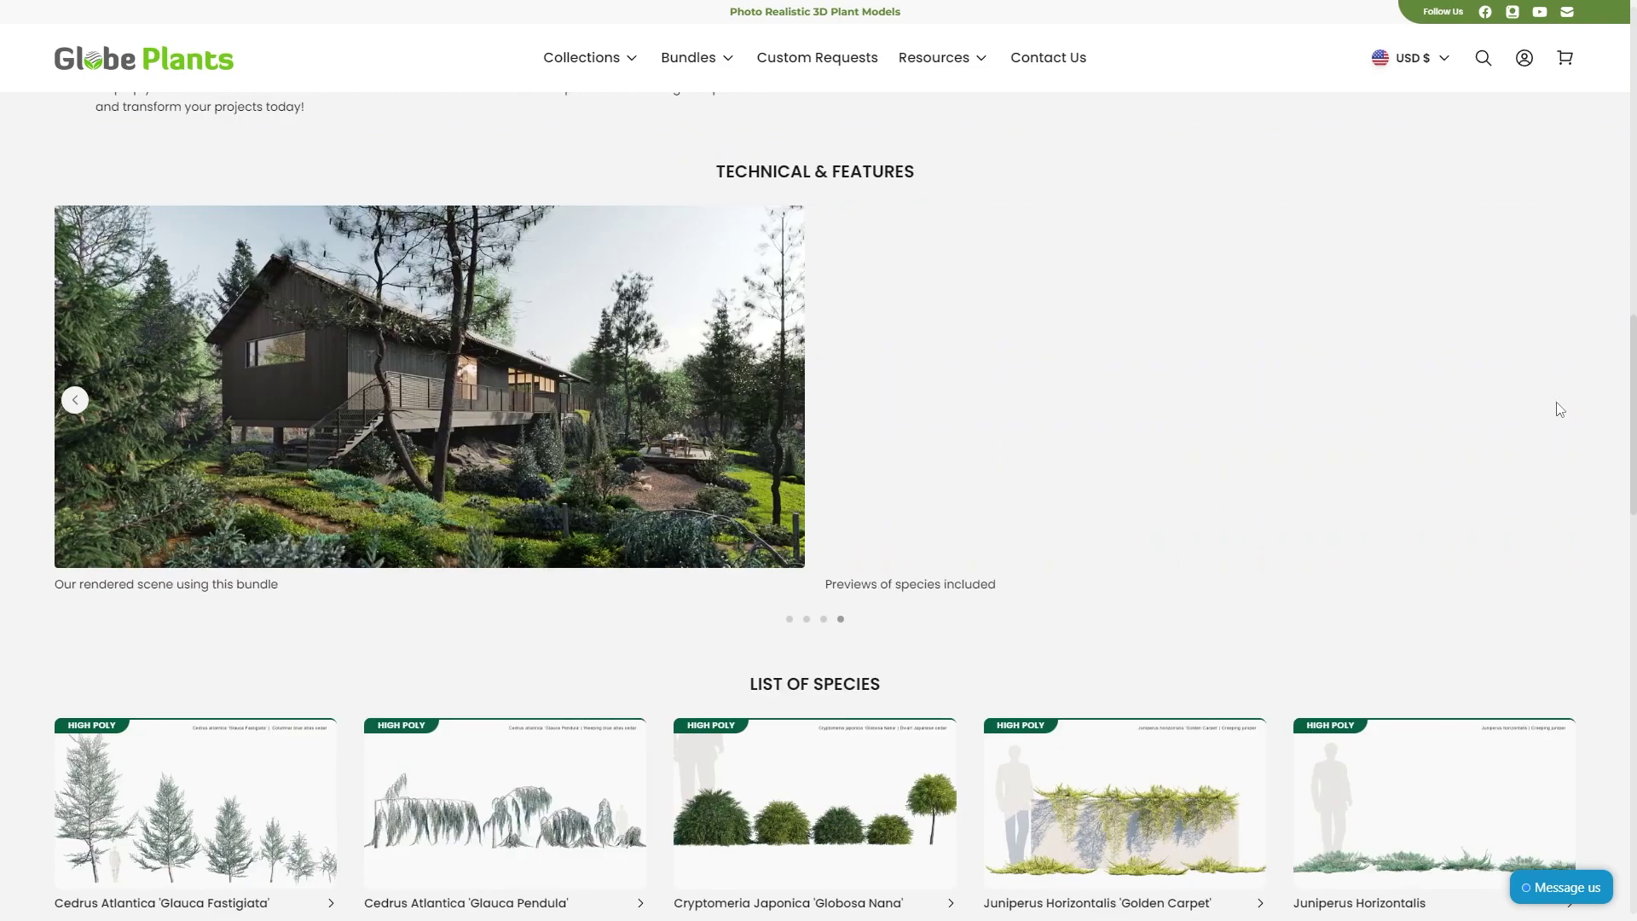
{"action": "scroll", "coordinate": [1533, 296], "scroll_direction": "down", "scroll_amount": 5}
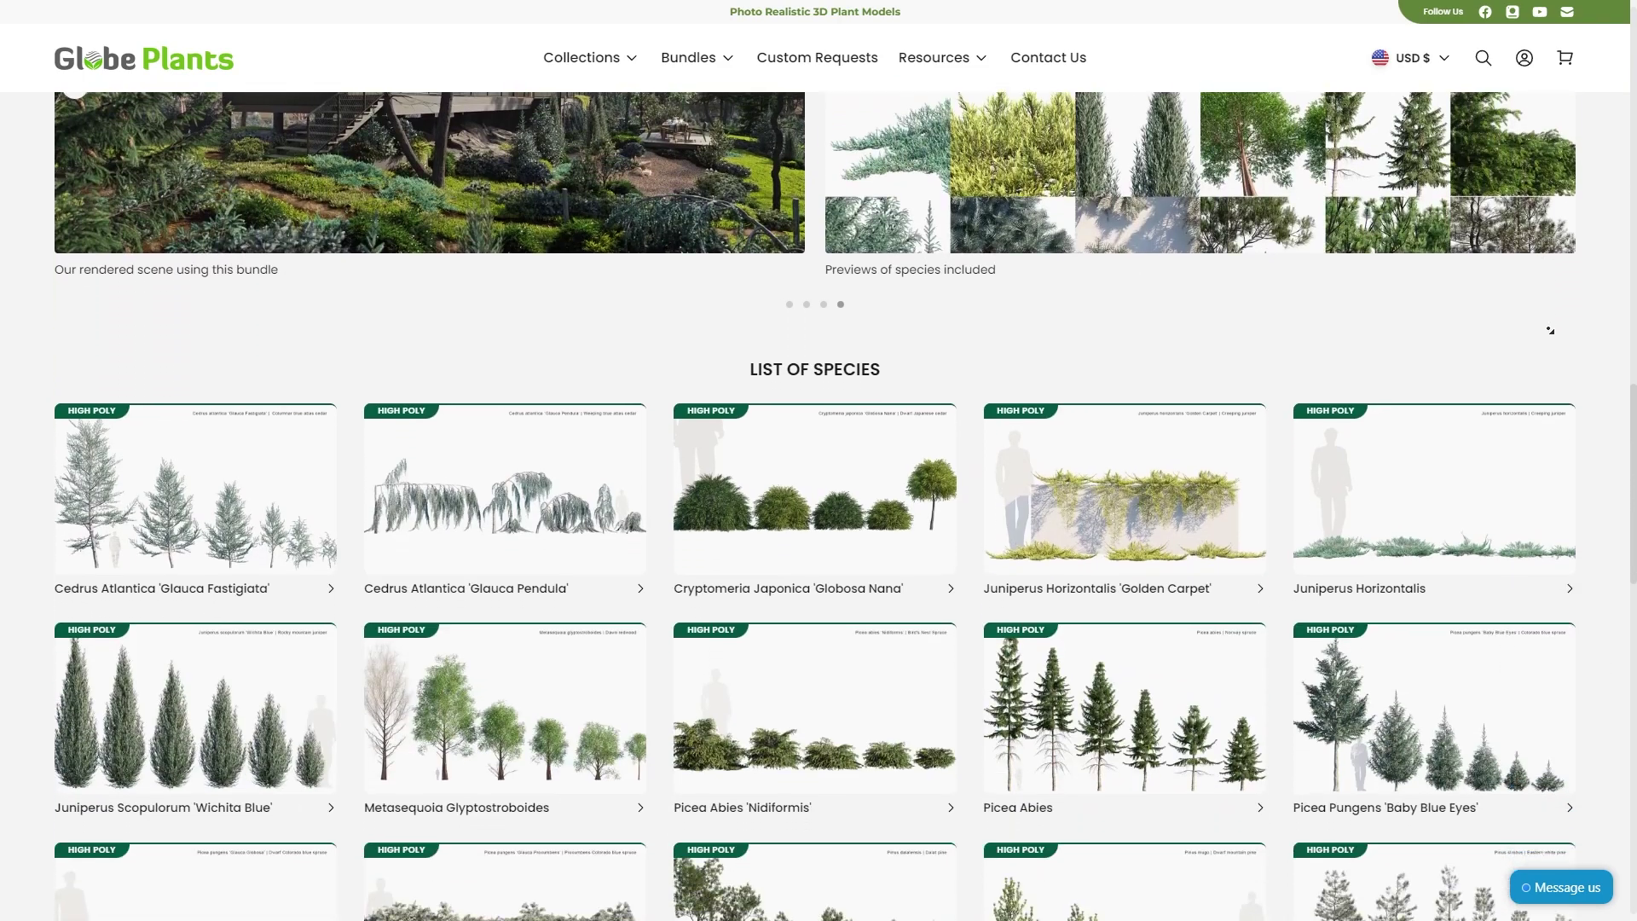
{"action": "scroll", "coordinate": [1545, 335], "scroll_direction": "down", "scroll_amount": 2}
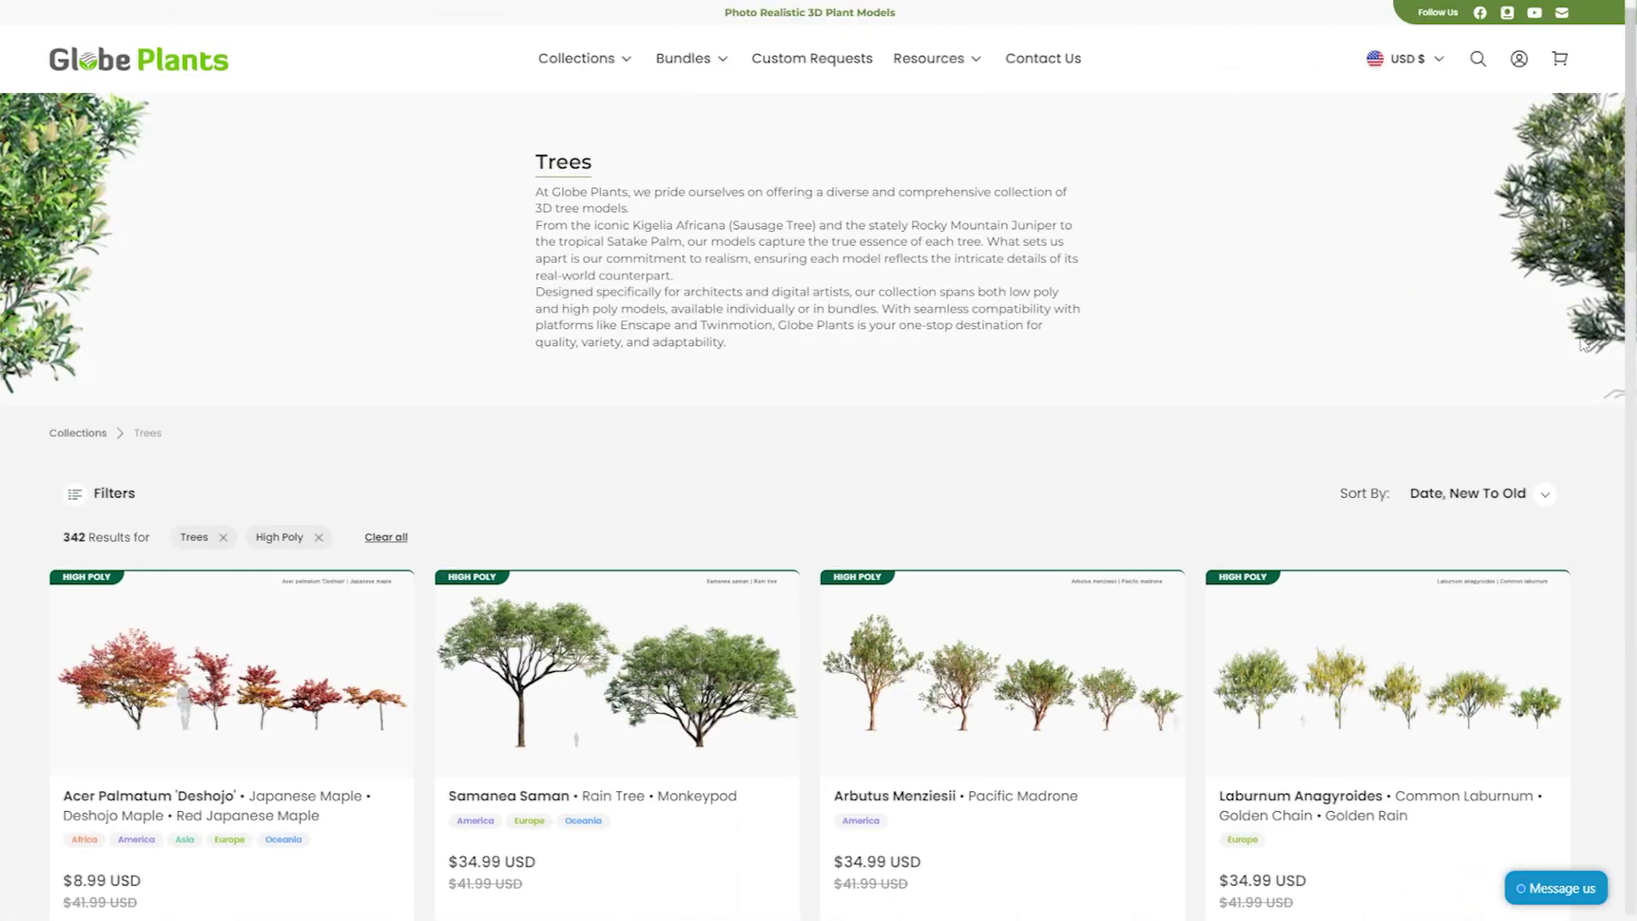
Scroll up and down through the Globe Plants Trees collection grid
{"action": "scroll", "coordinate": [1590, 289], "scroll_direction": "down", "scroll_amount": 4}
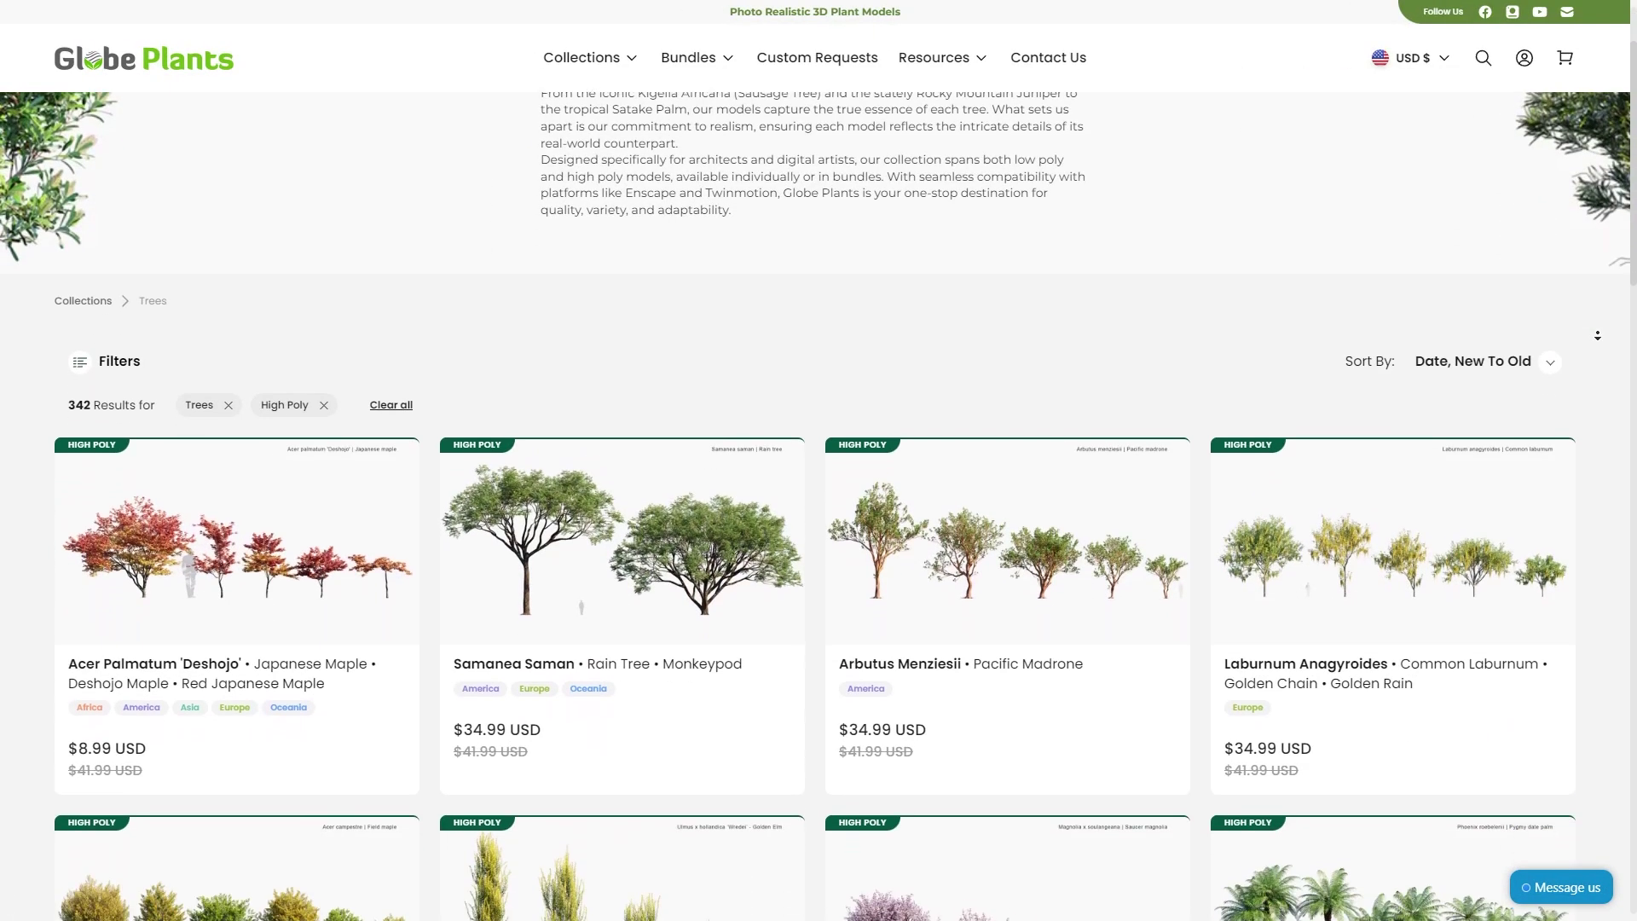
{"action": "scroll", "coordinate": [1596, 336], "scroll_direction": "down", "scroll_amount": 1}
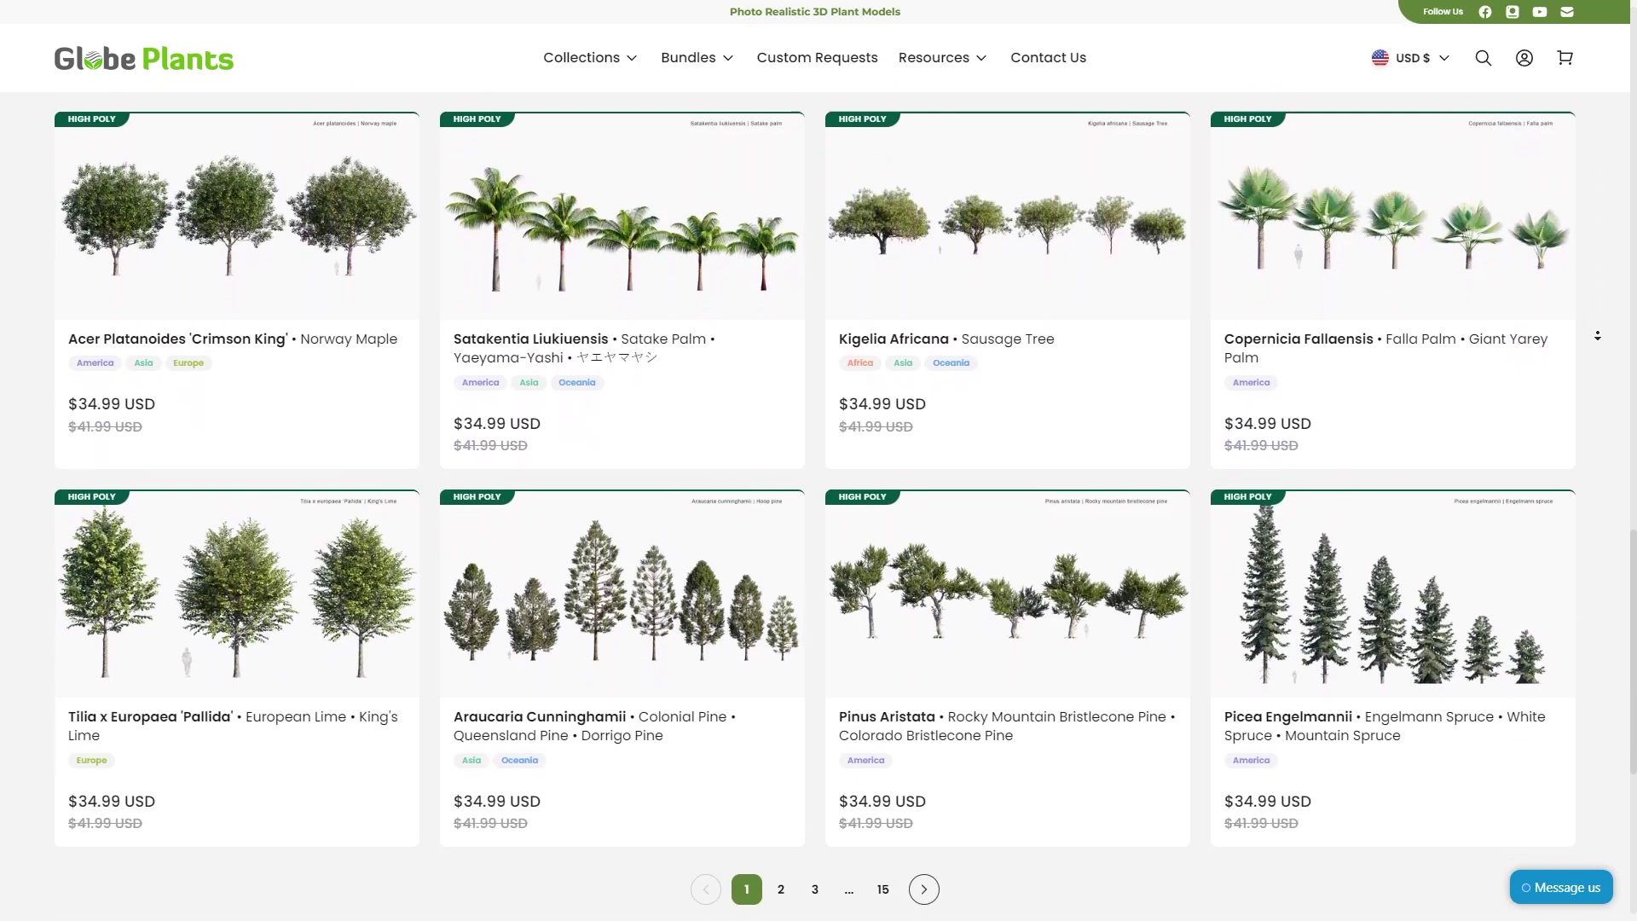
{"action": "scroll", "coordinate": [1597, 336], "scroll_direction": "up", "scroll_amount": 10}
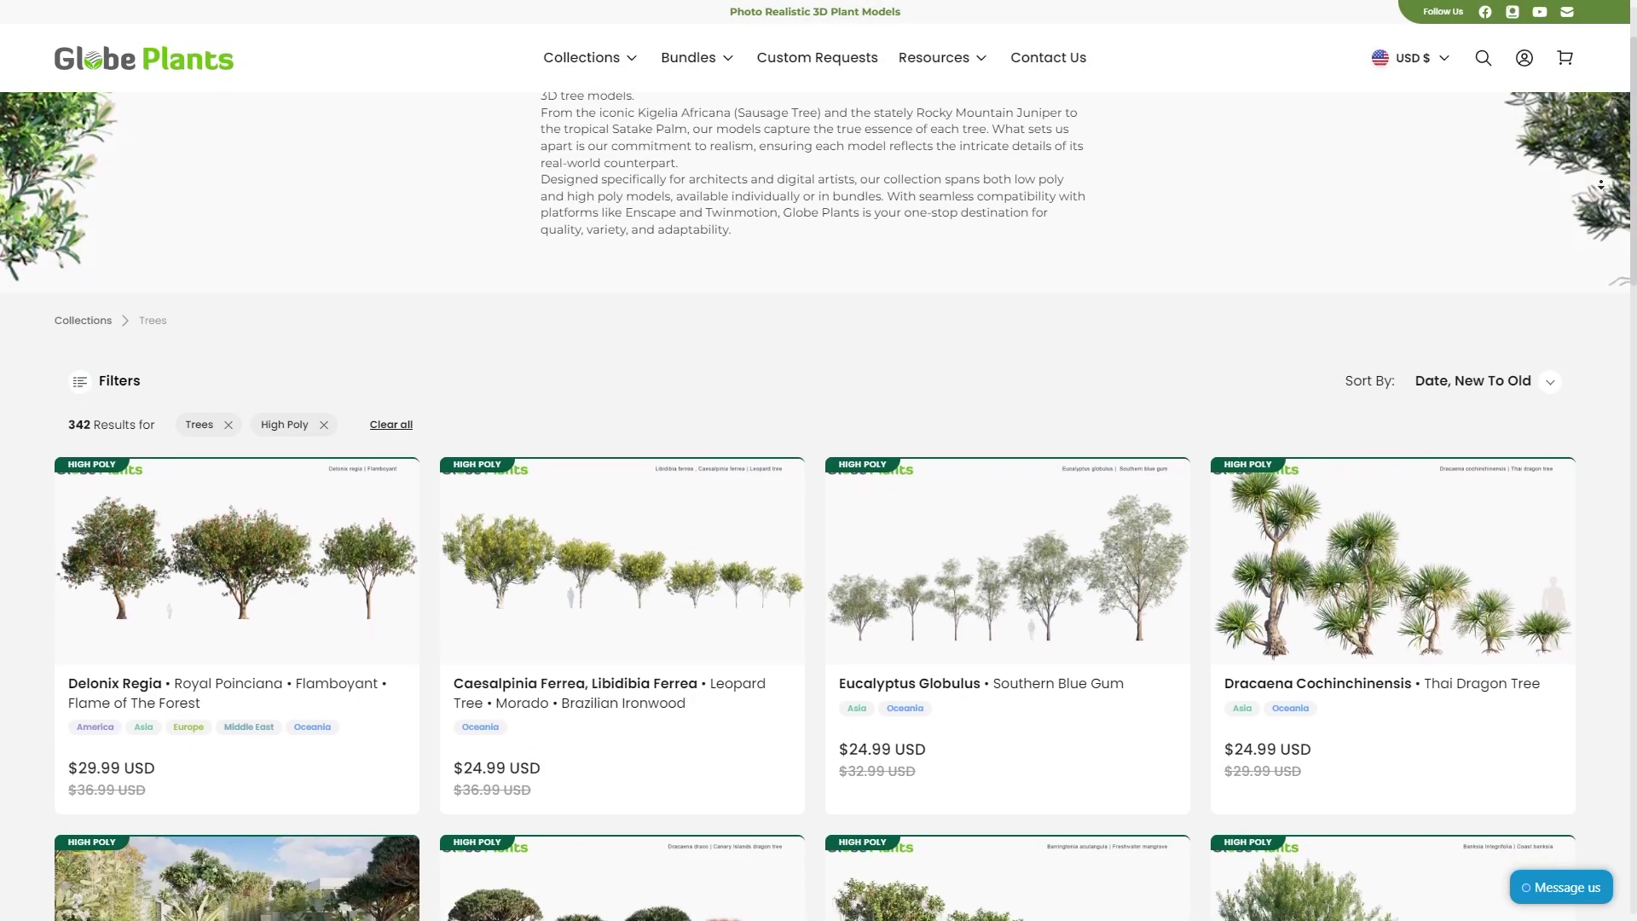
{"action": "scroll", "coordinate": [1597, 194], "scroll_direction": "down", "scroll_amount": 3}
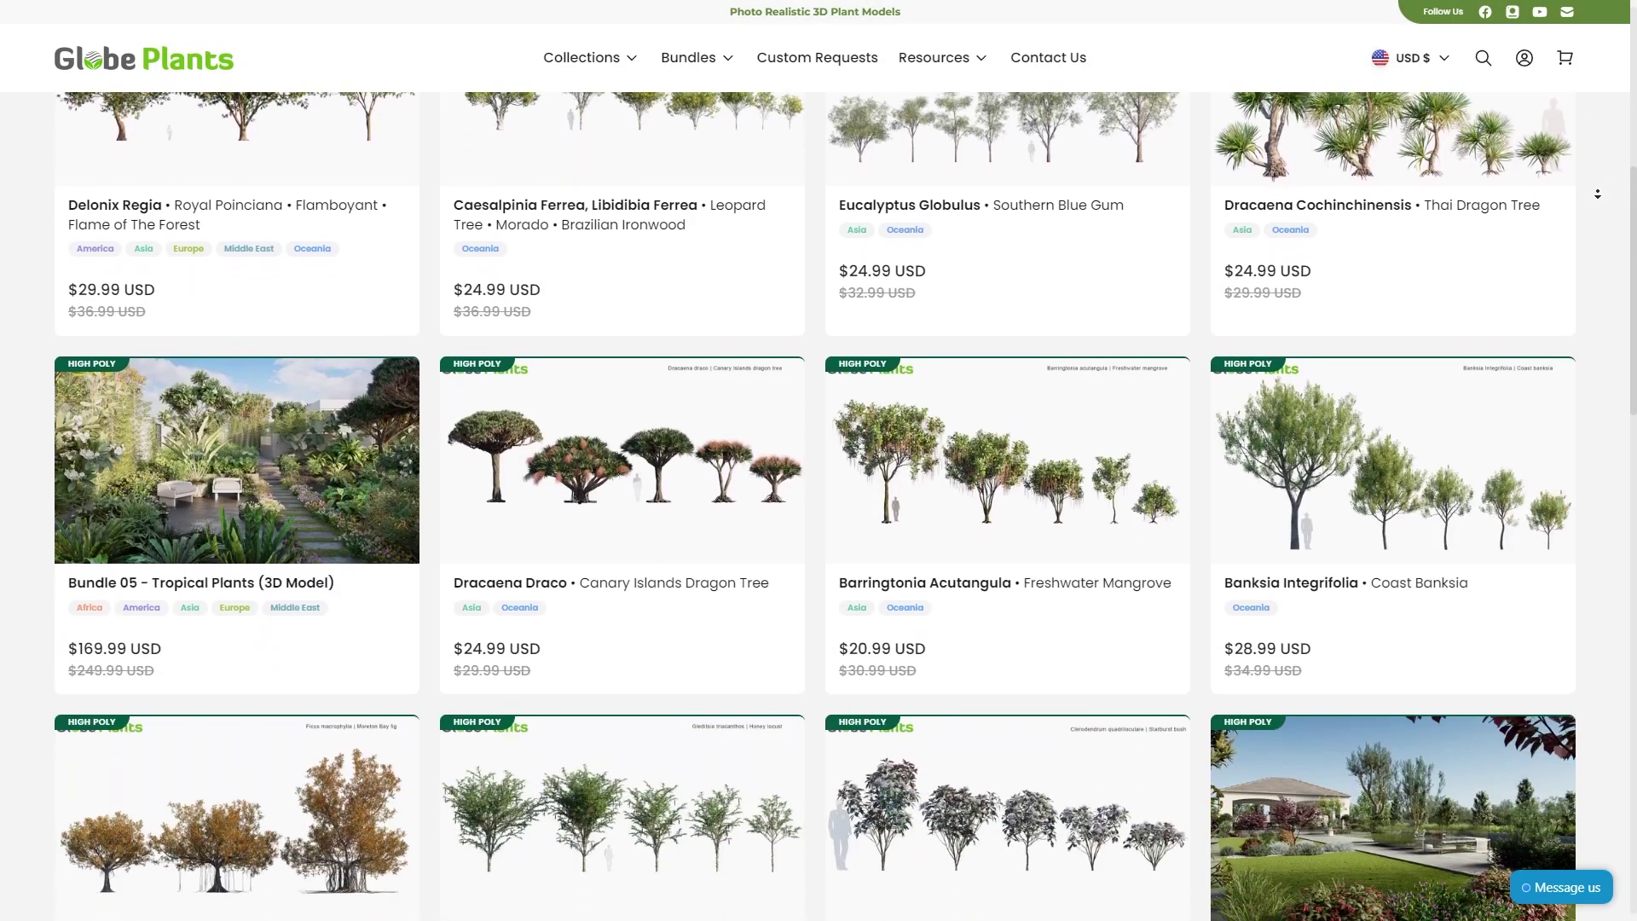
{"action": "scroll", "coordinate": [1597, 194], "scroll_direction": "down", "scroll_amount": 2}
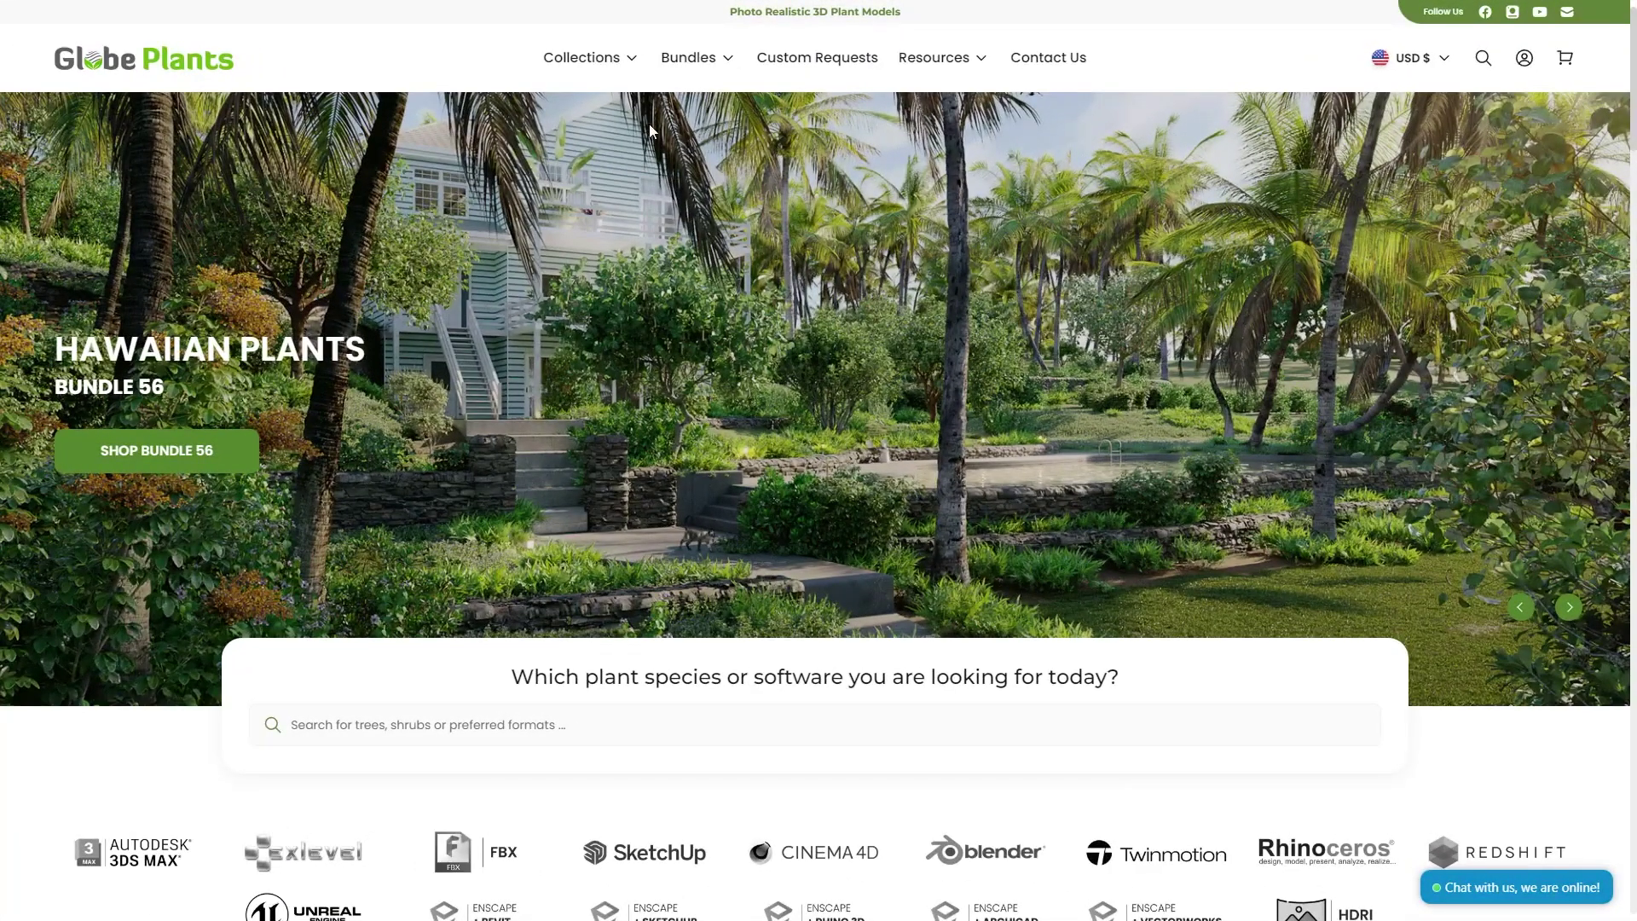
Browse the all-regions High Poly collection, then go to the Custom Requests page
{"action": "mouse_move", "coordinate": [567, 89]}
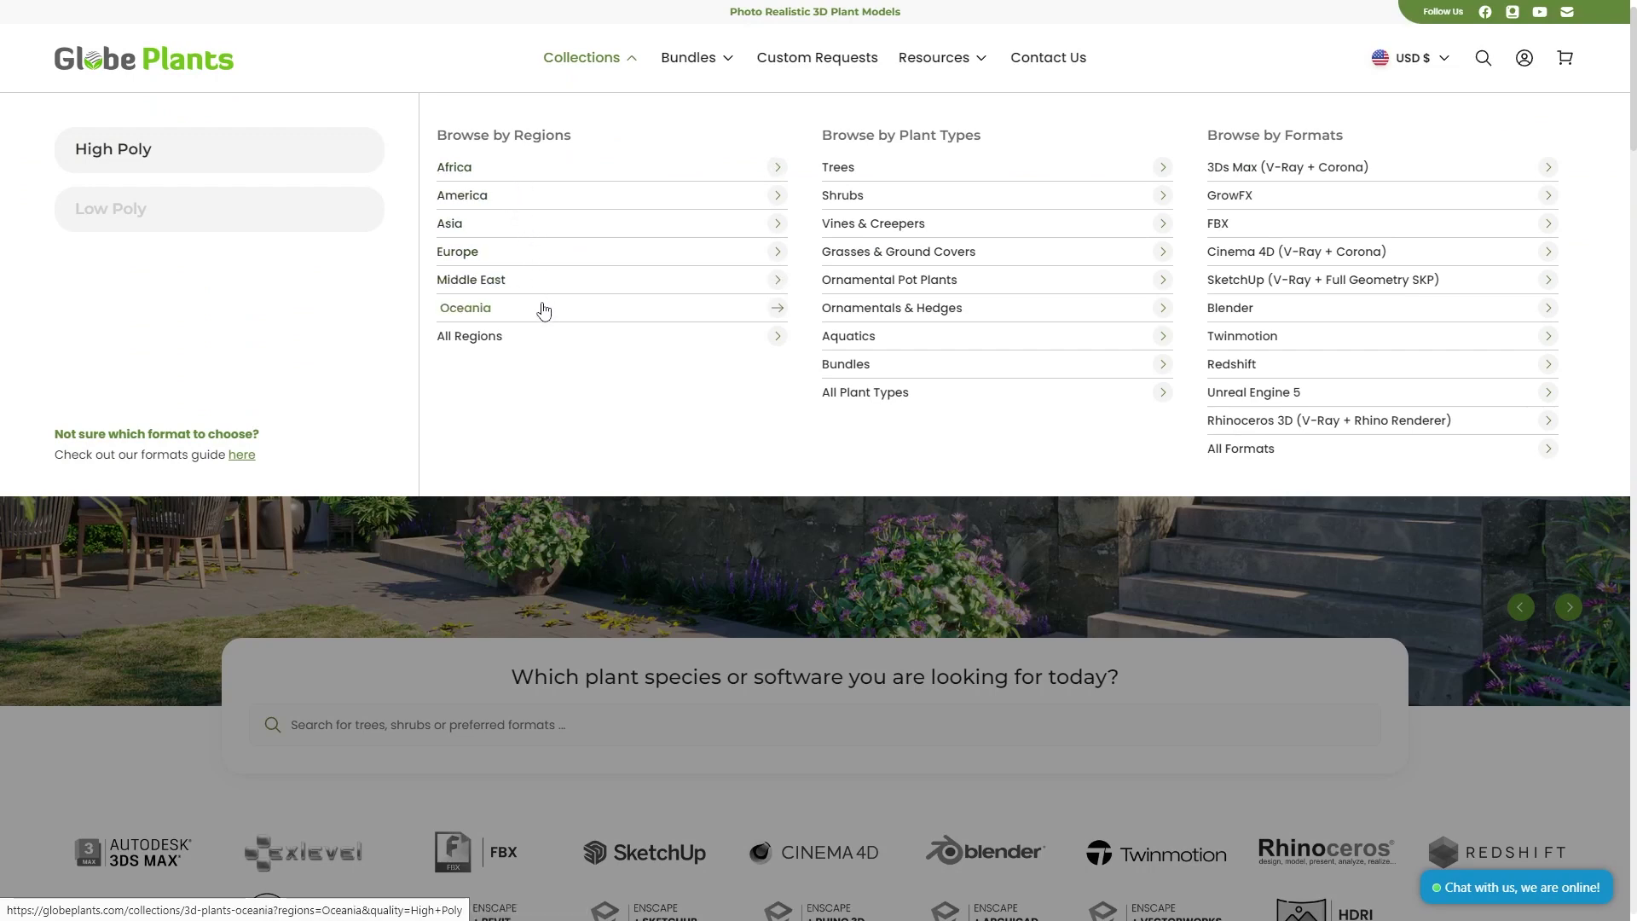
{"action": "left_click", "coordinate": [668, 345]}
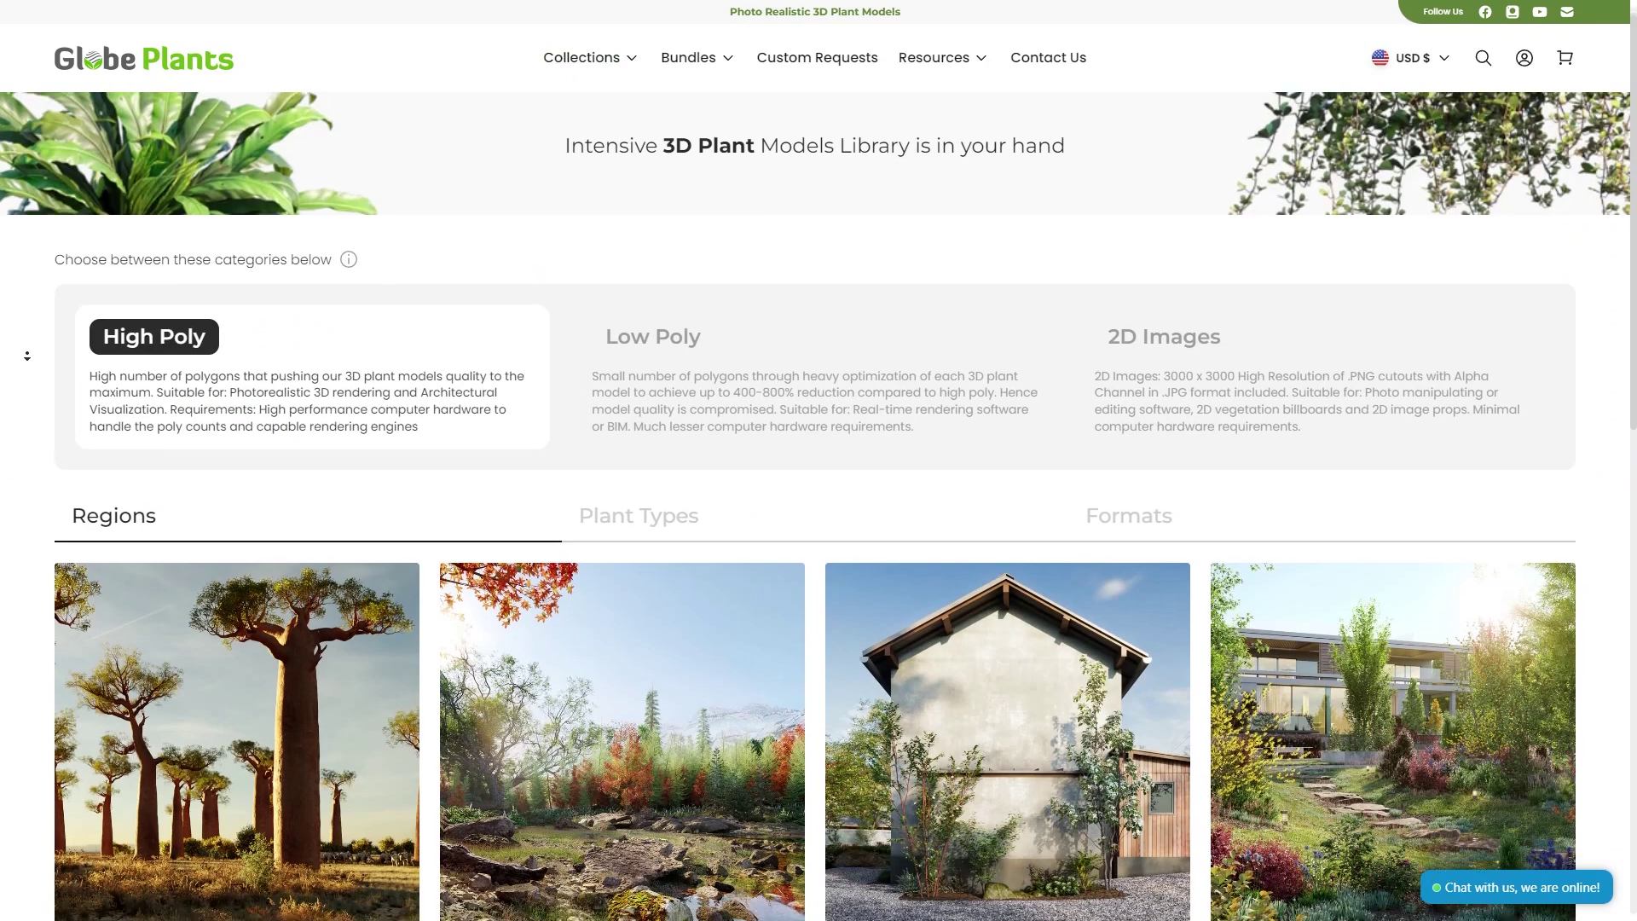
{"action": "scroll", "coordinate": [27, 347], "scroll_direction": "down", "scroll_amount": 3}
{"action": "scroll", "coordinate": [28, 346], "scroll_direction": "down", "scroll_amount": 3}
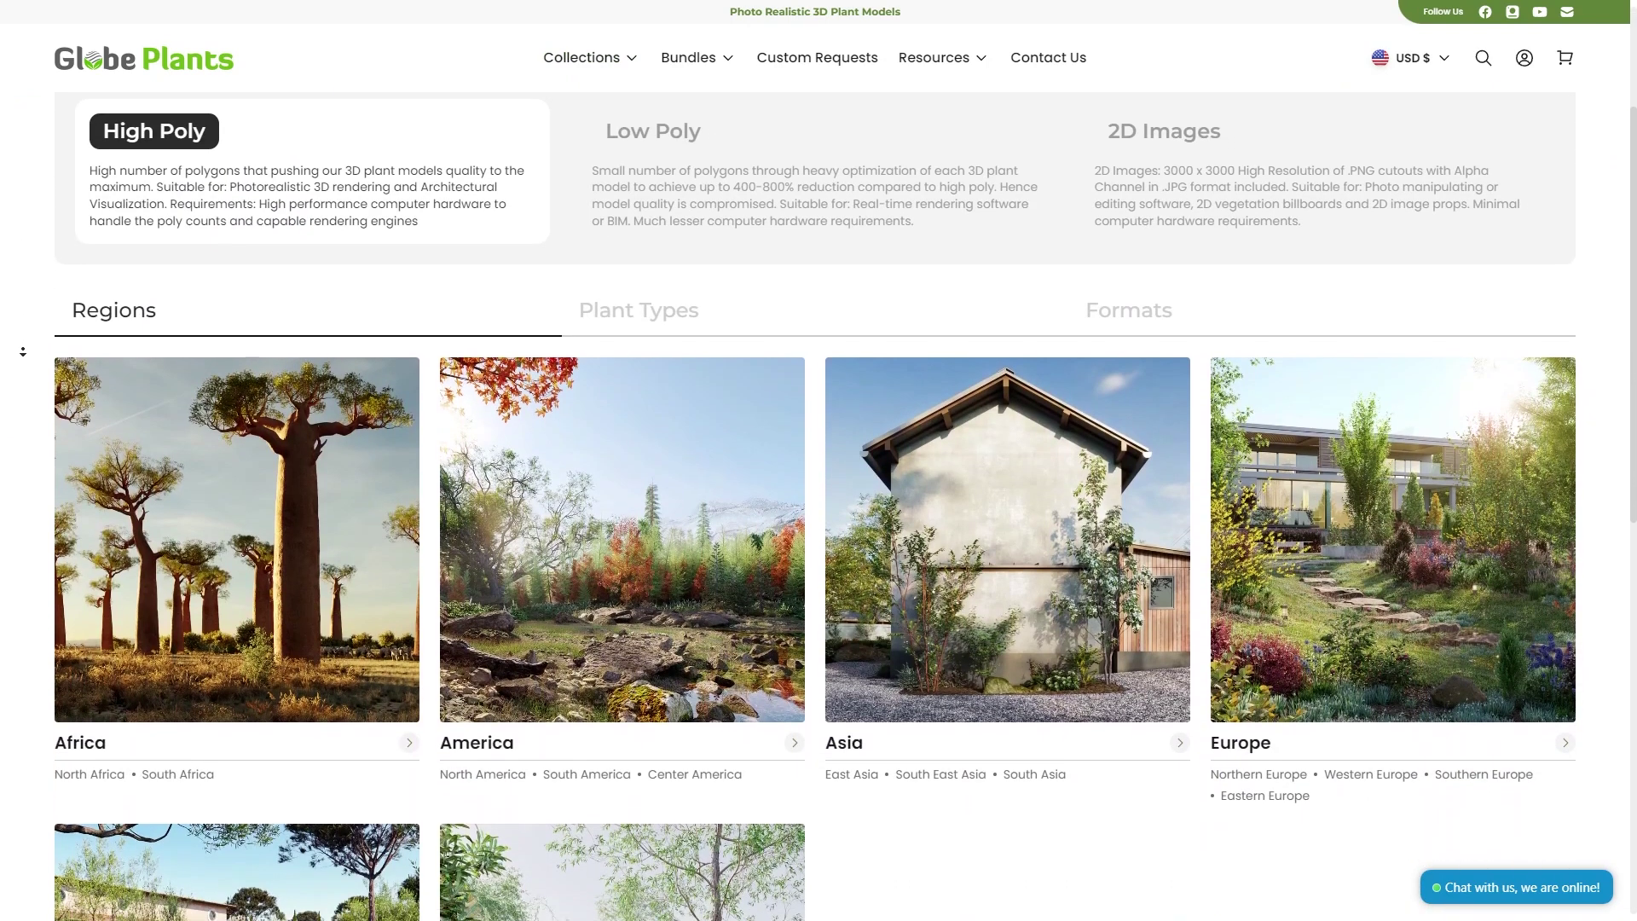
{"action": "scroll", "coordinate": [23, 351], "scroll_direction": "down", "scroll_amount": 2}
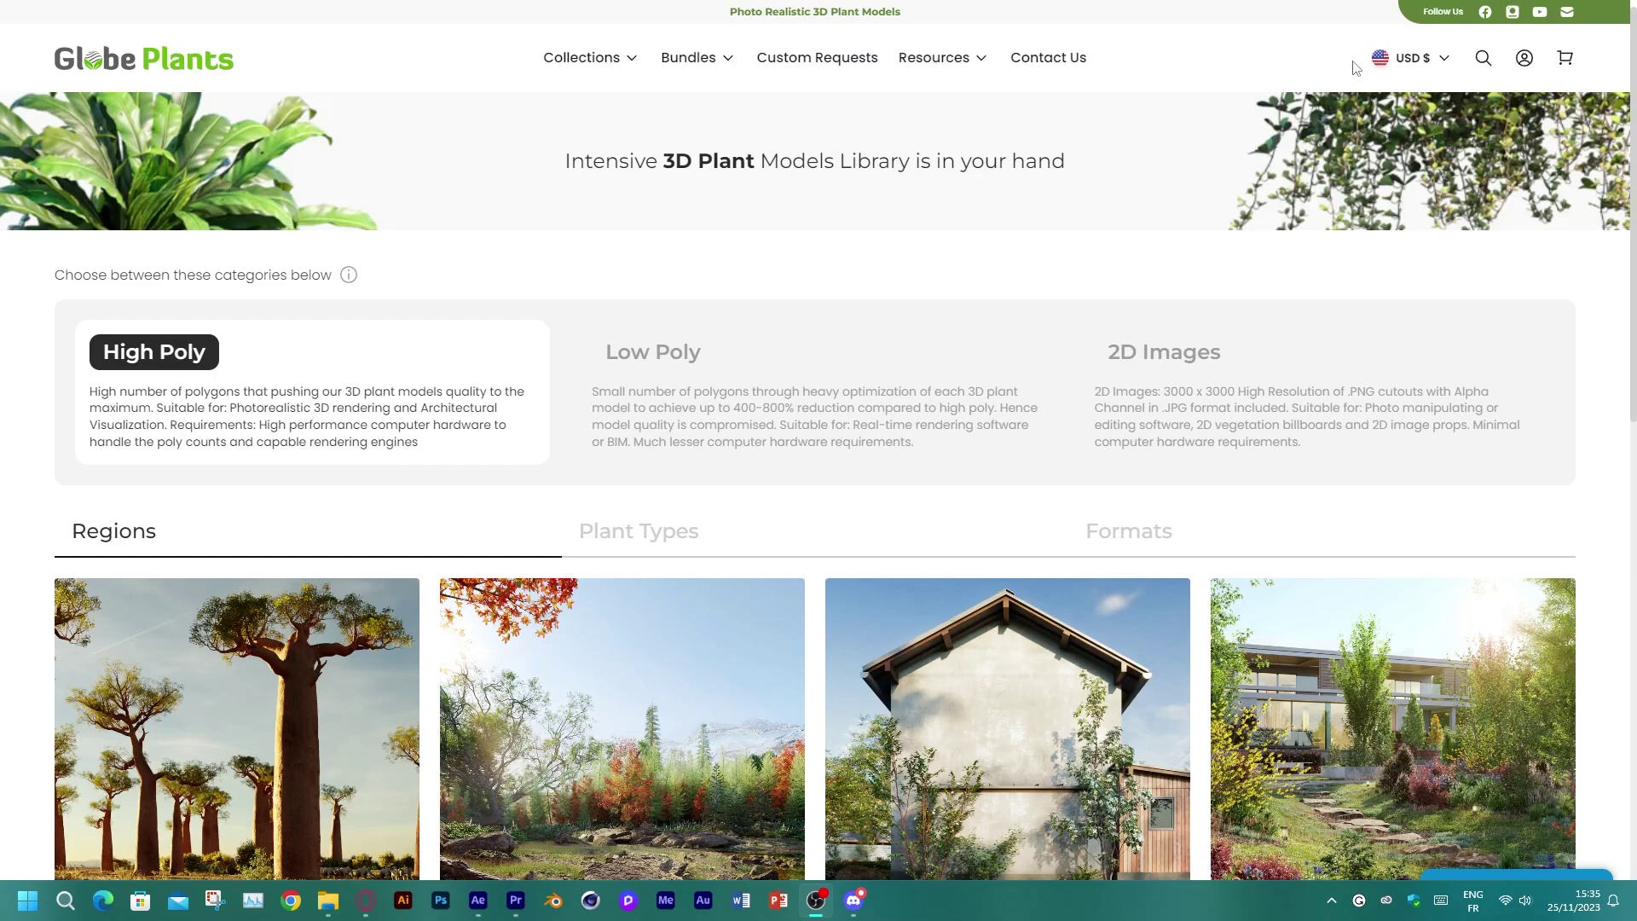
{"action": "left_click", "coordinate": [814, 60]}
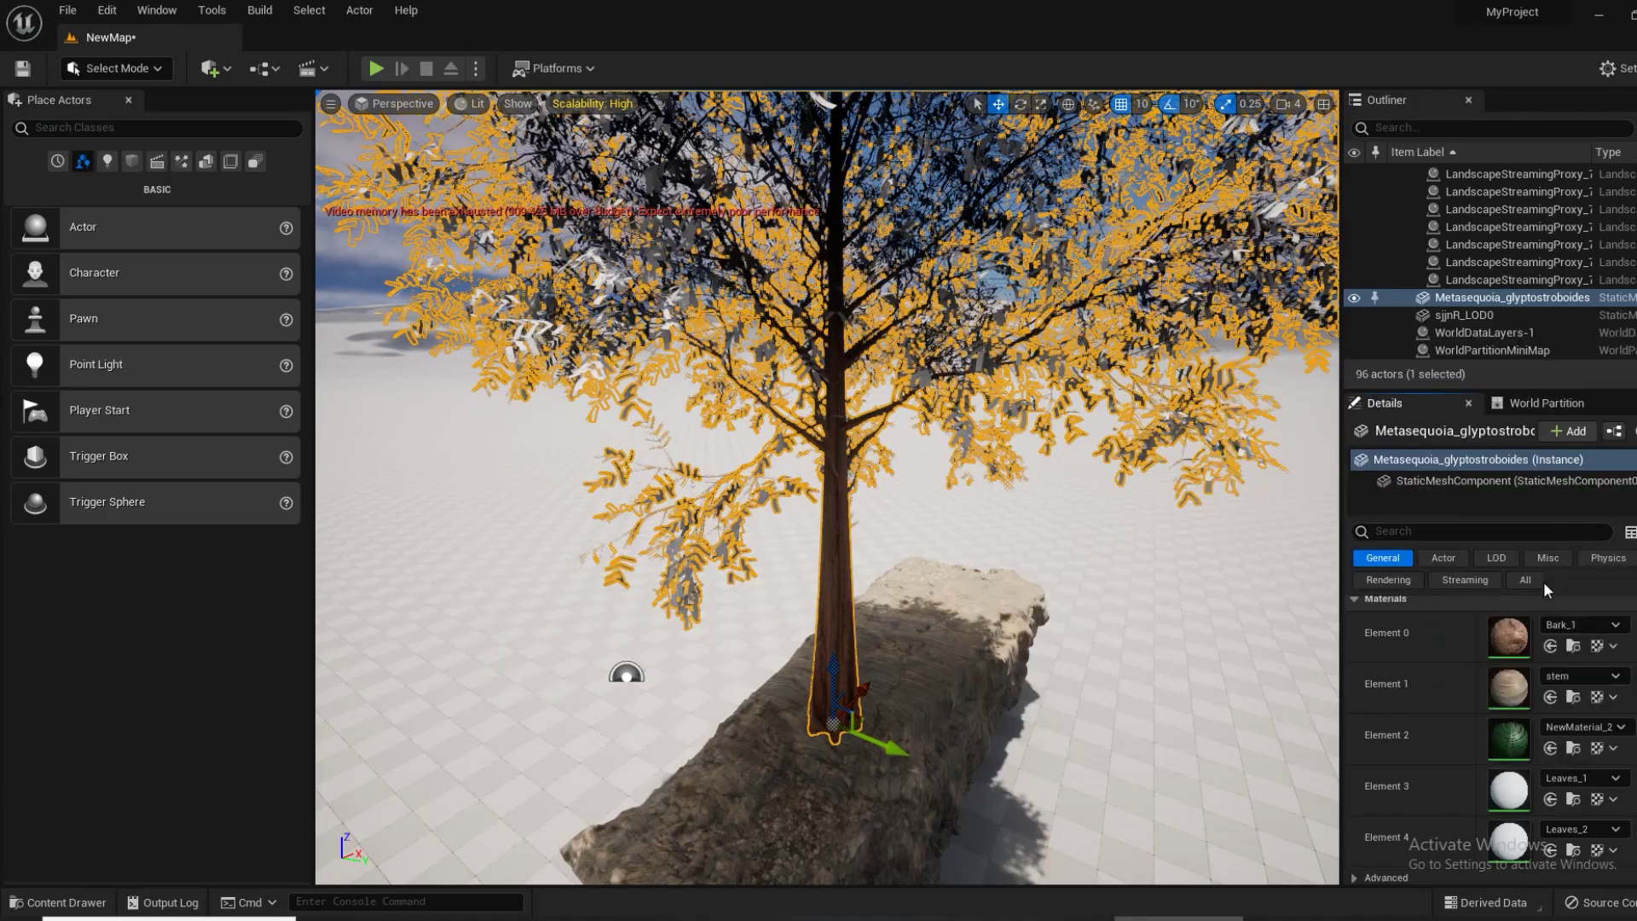
Assign a material to the Metasequoia tree's slot and pull the view back to its base
{"action": "left_click", "coordinate": [1497, 595]}
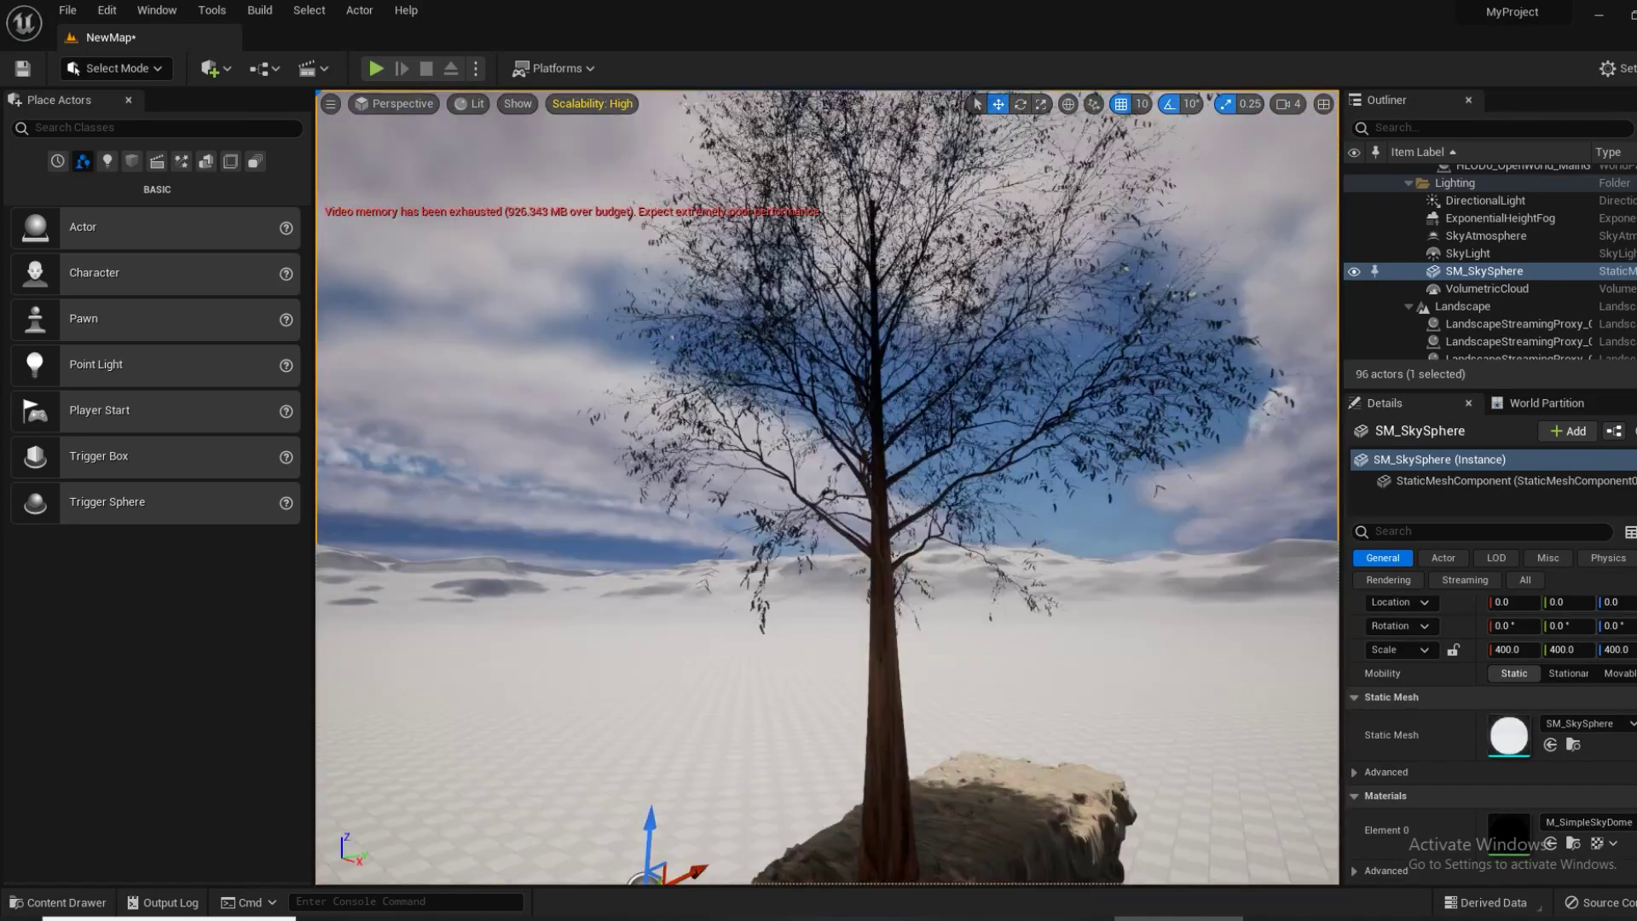
{"action": "left_click_drag", "start_coordinate": [826, 486], "coordinate": [827, 614]}
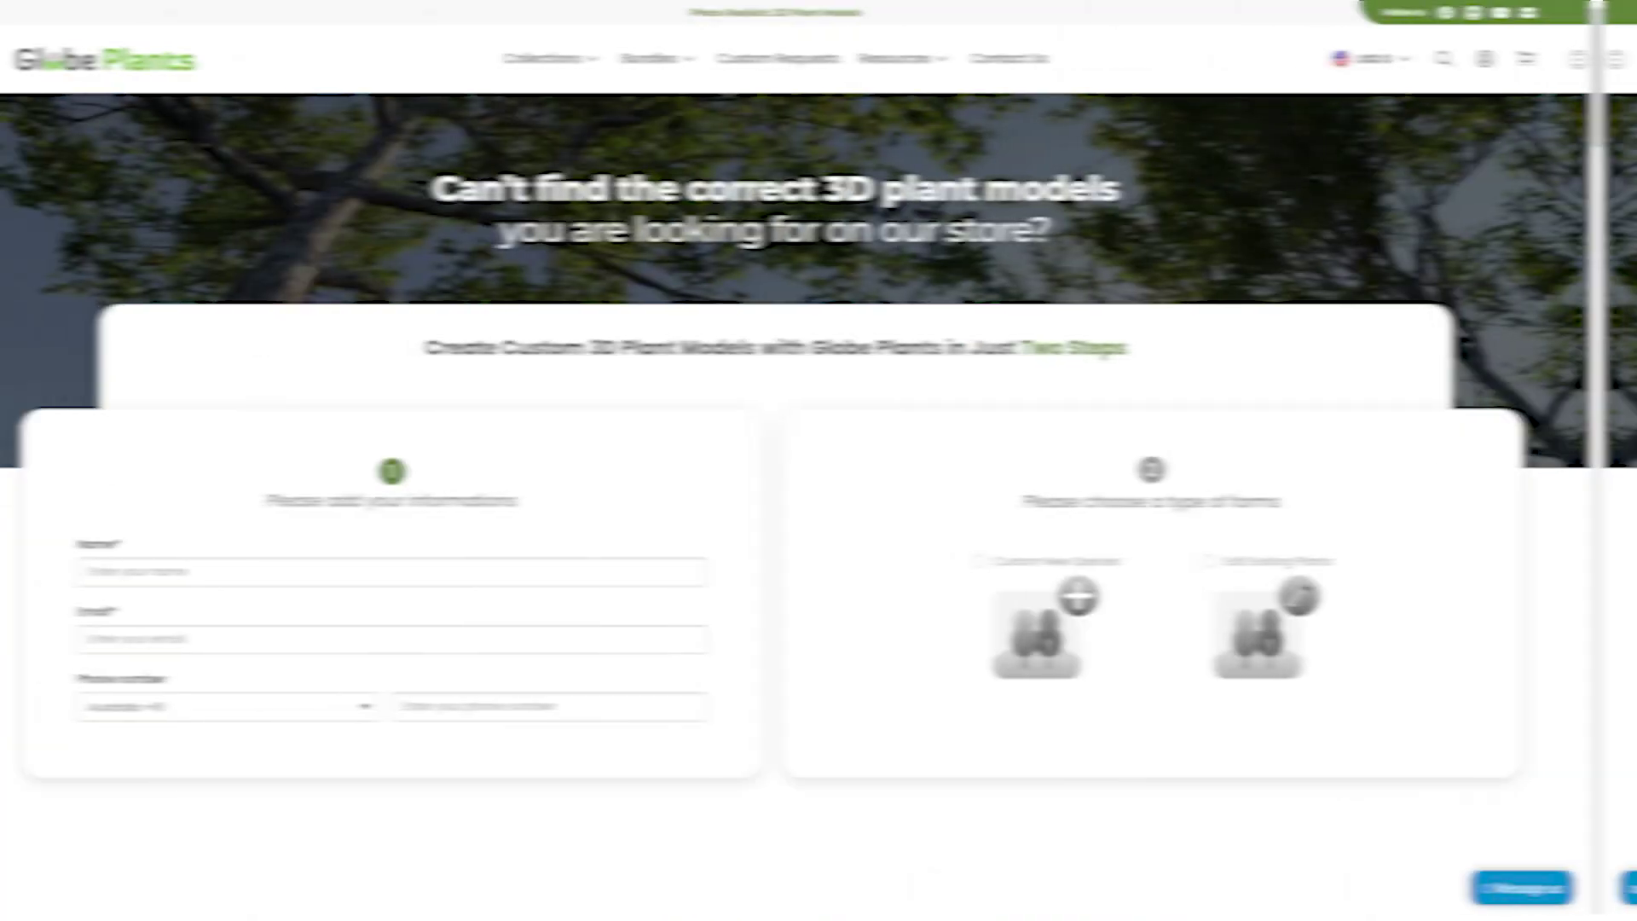
Scroll down to the Design Process section, then select the Picea pungens Baby Blue Eyes tree
{"action": "scroll", "coordinate": [818, 461], "scroll_direction": "down", "scroll_amount": 4}
{"action": "scroll", "coordinate": [818, 460], "scroll_direction": "down", "scroll_amount": 2}
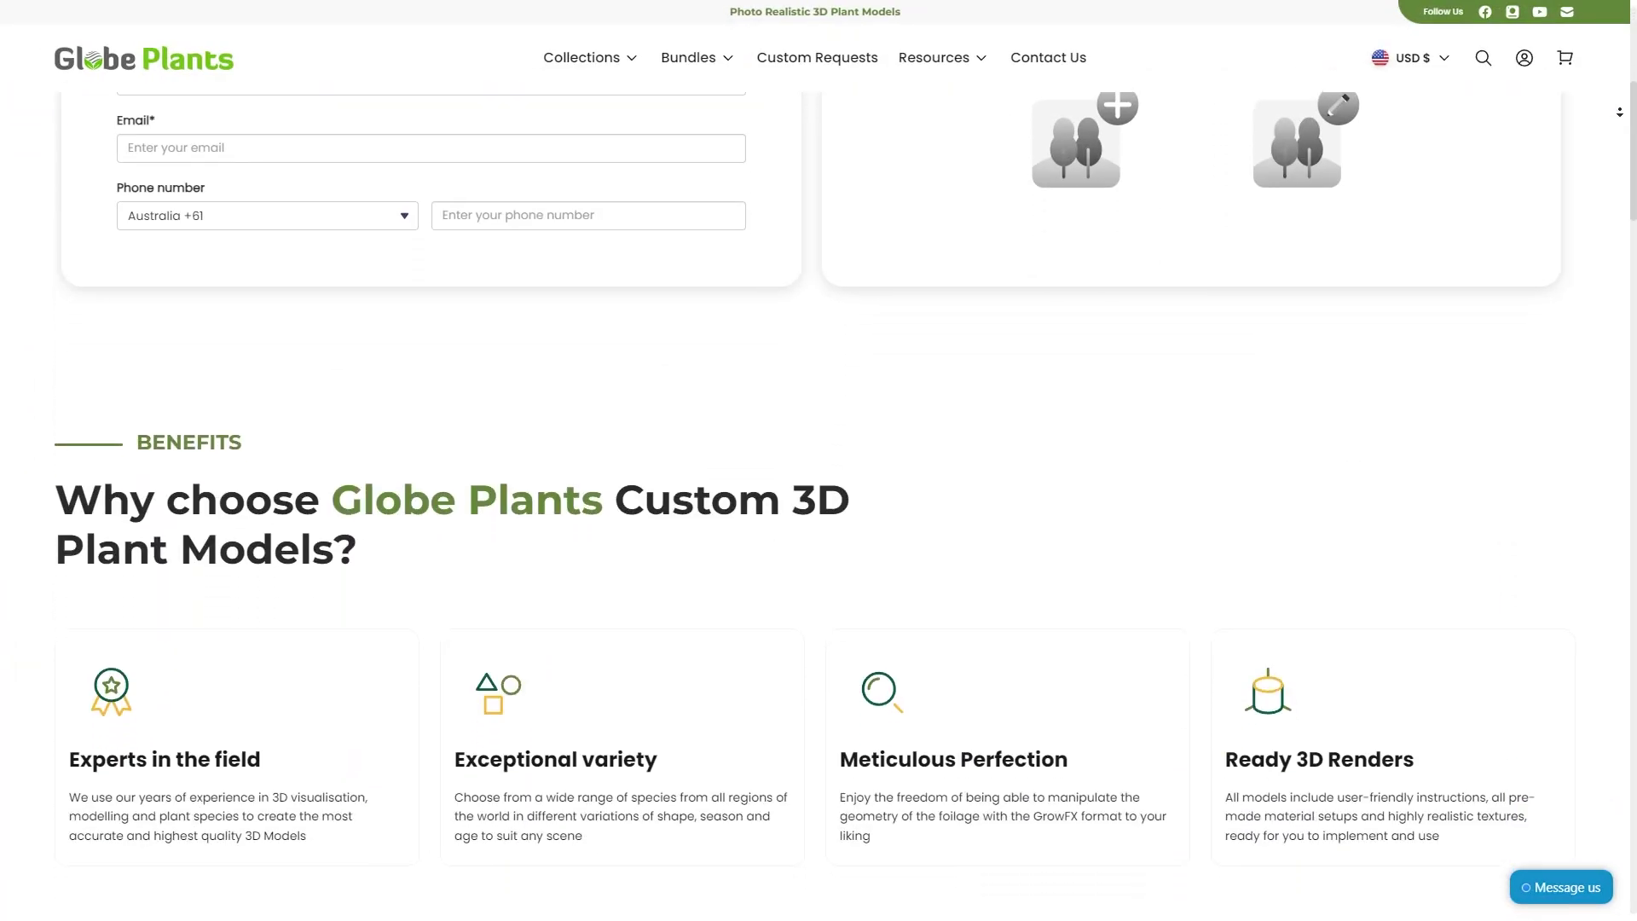
{"action": "scroll", "coordinate": [818, 460], "scroll_direction": "down", "scroll_amount": 7}
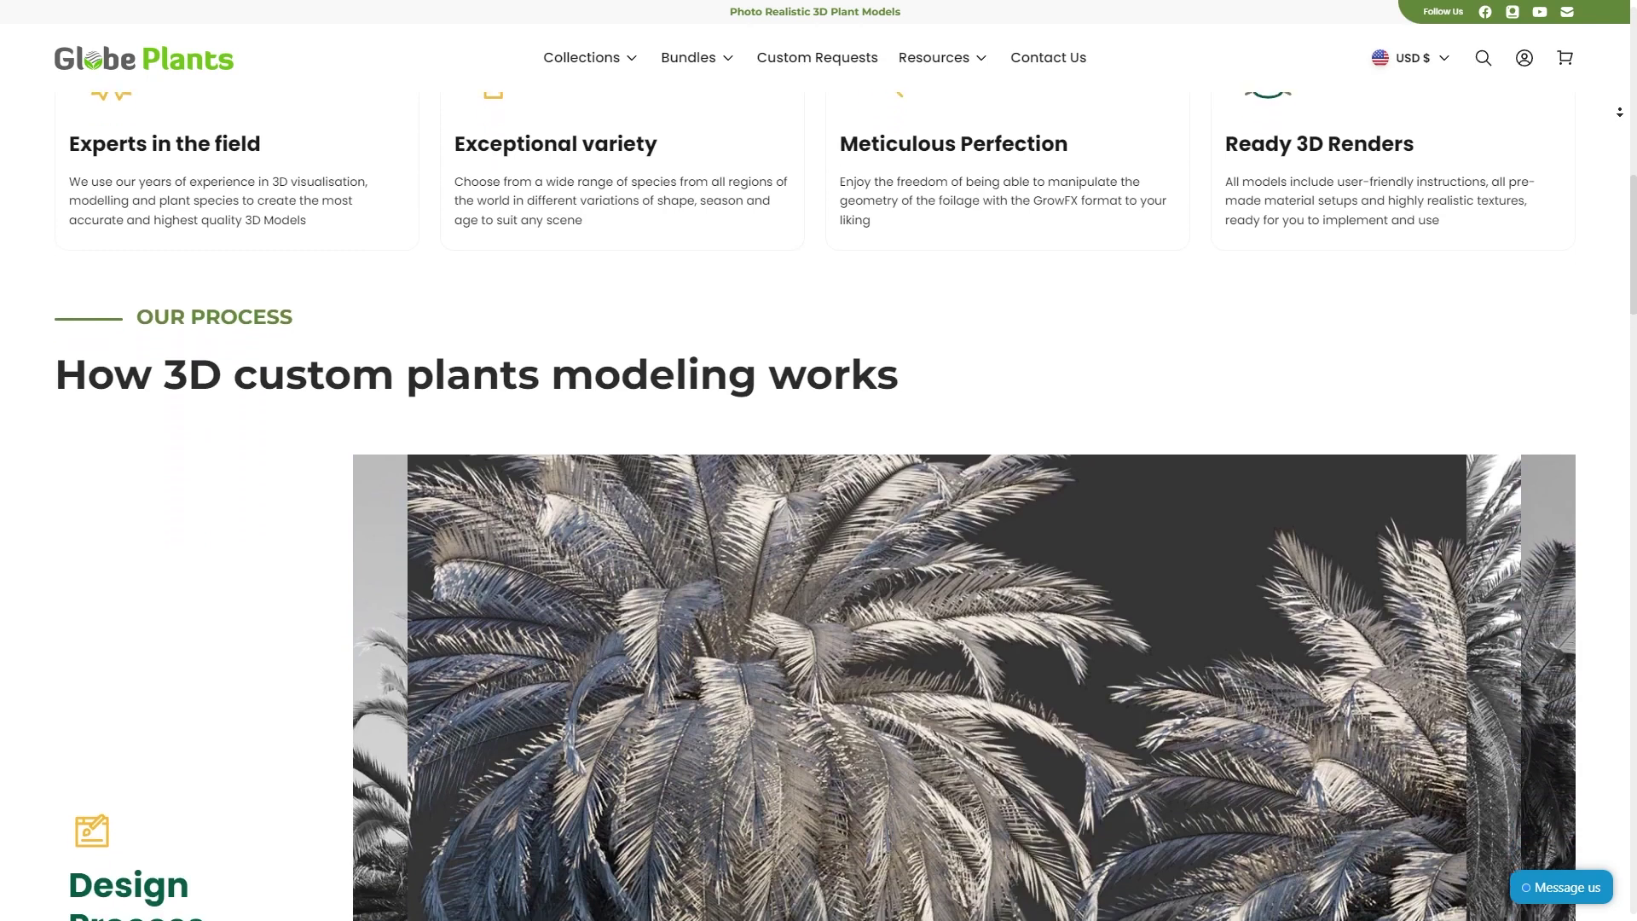
{"action": "scroll", "coordinate": [819, 460], "scroll_direction": "down", "scroll_amount": 5}
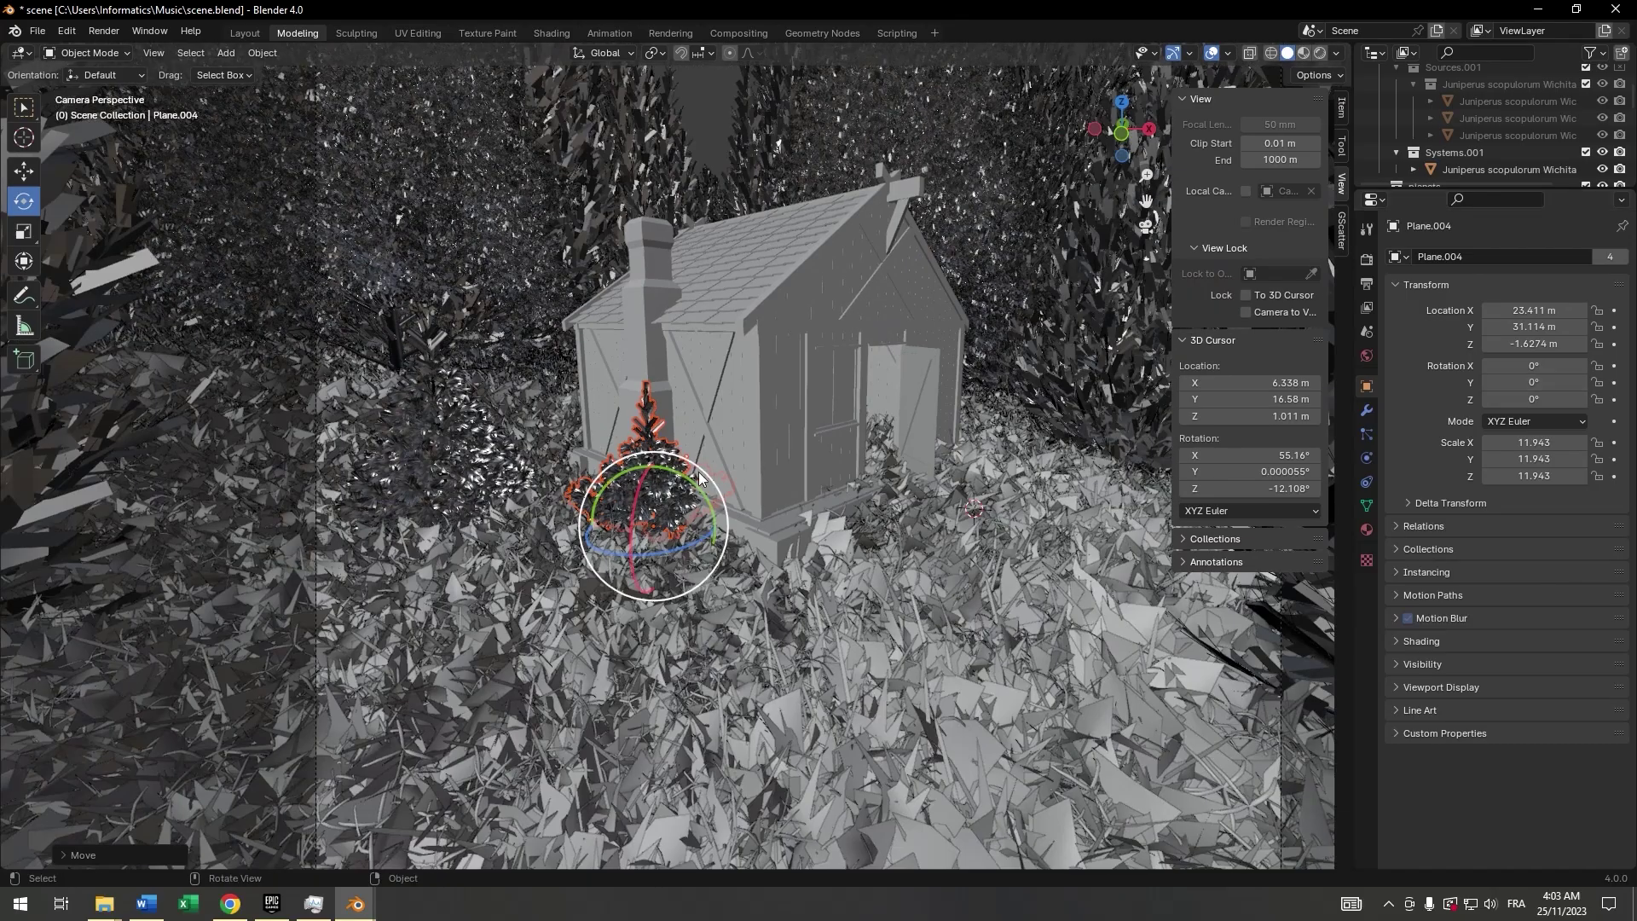
{"action": "left_click", "coordinate": [664, 499]}
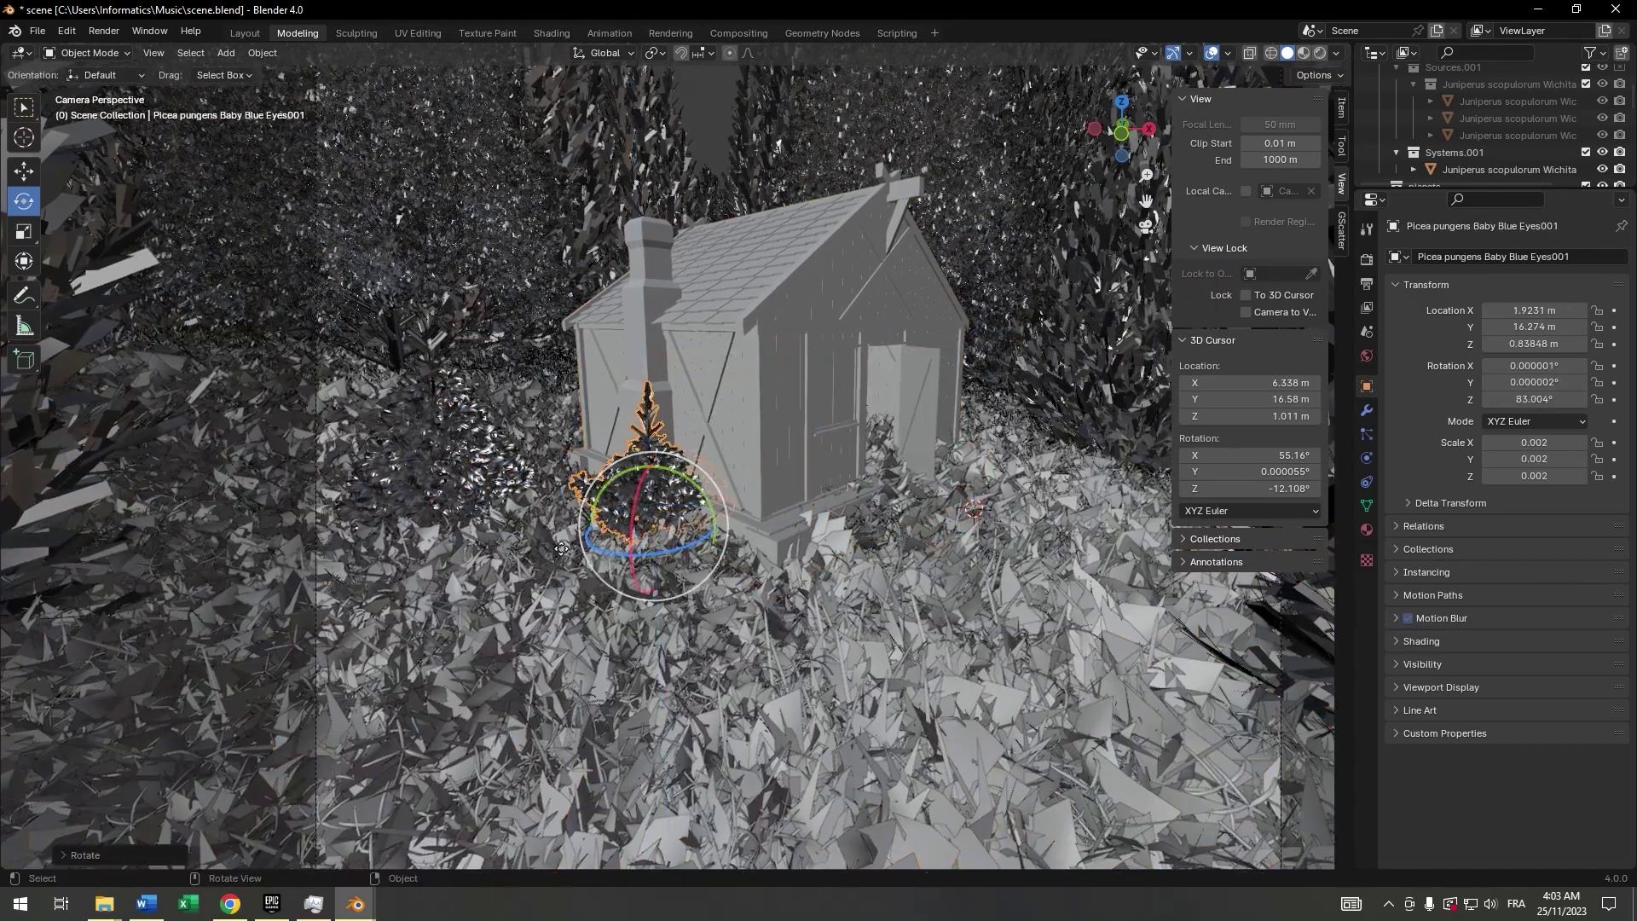
Preview in rendered shading and delete the Picea trees beside the cottage
{"action": "key", "text": "z"}
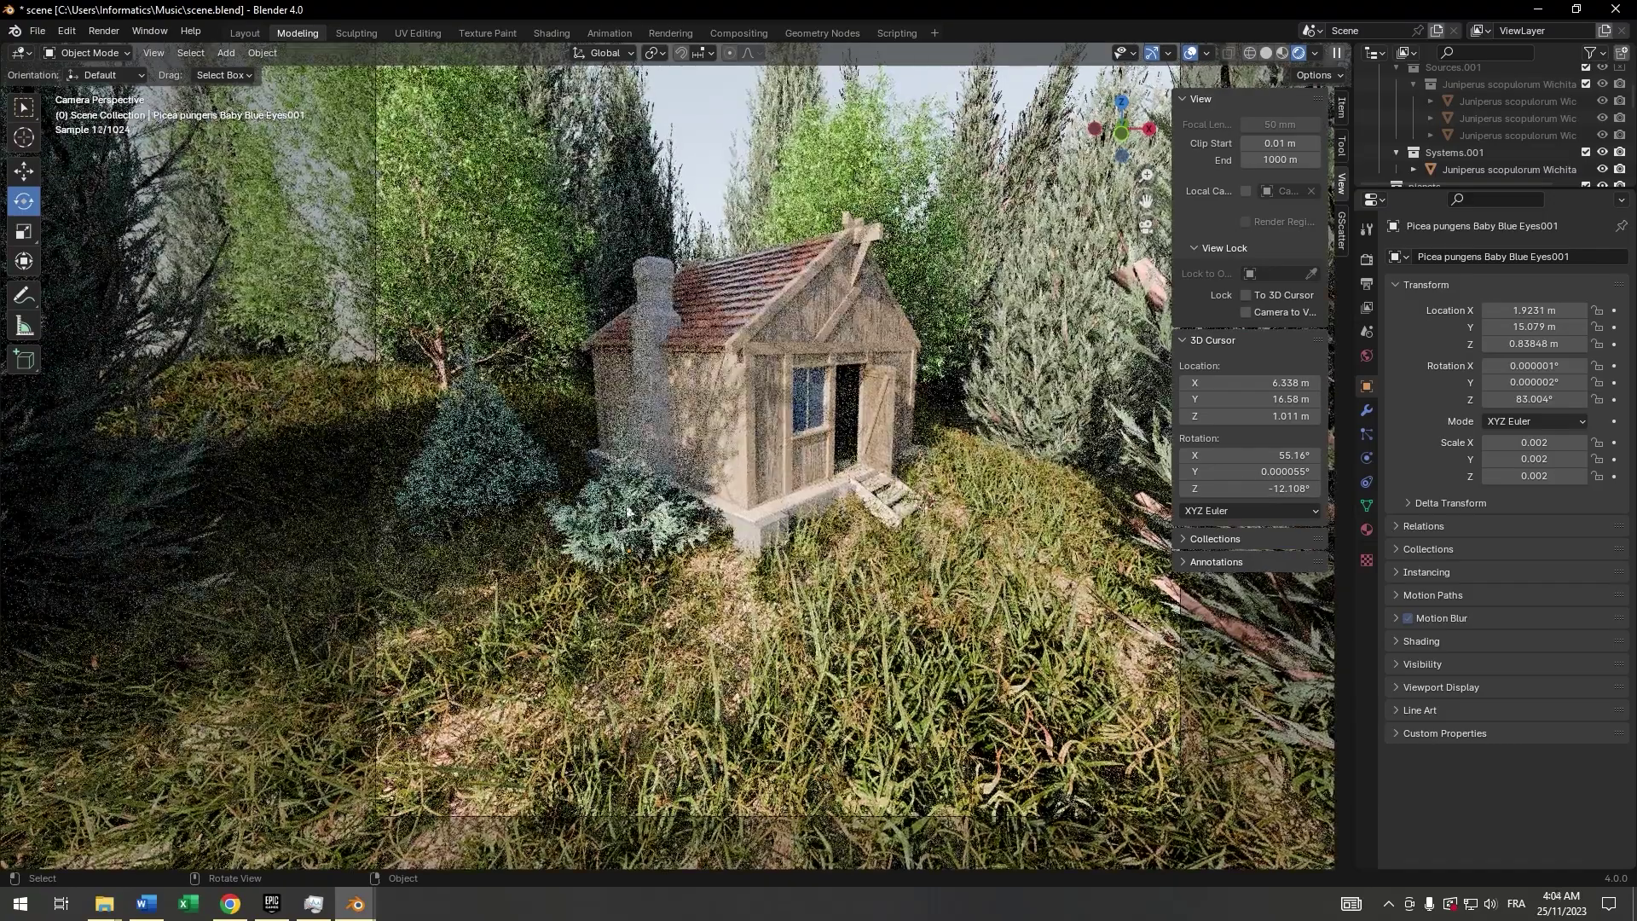
{"action": "key", "text": "Delete"}
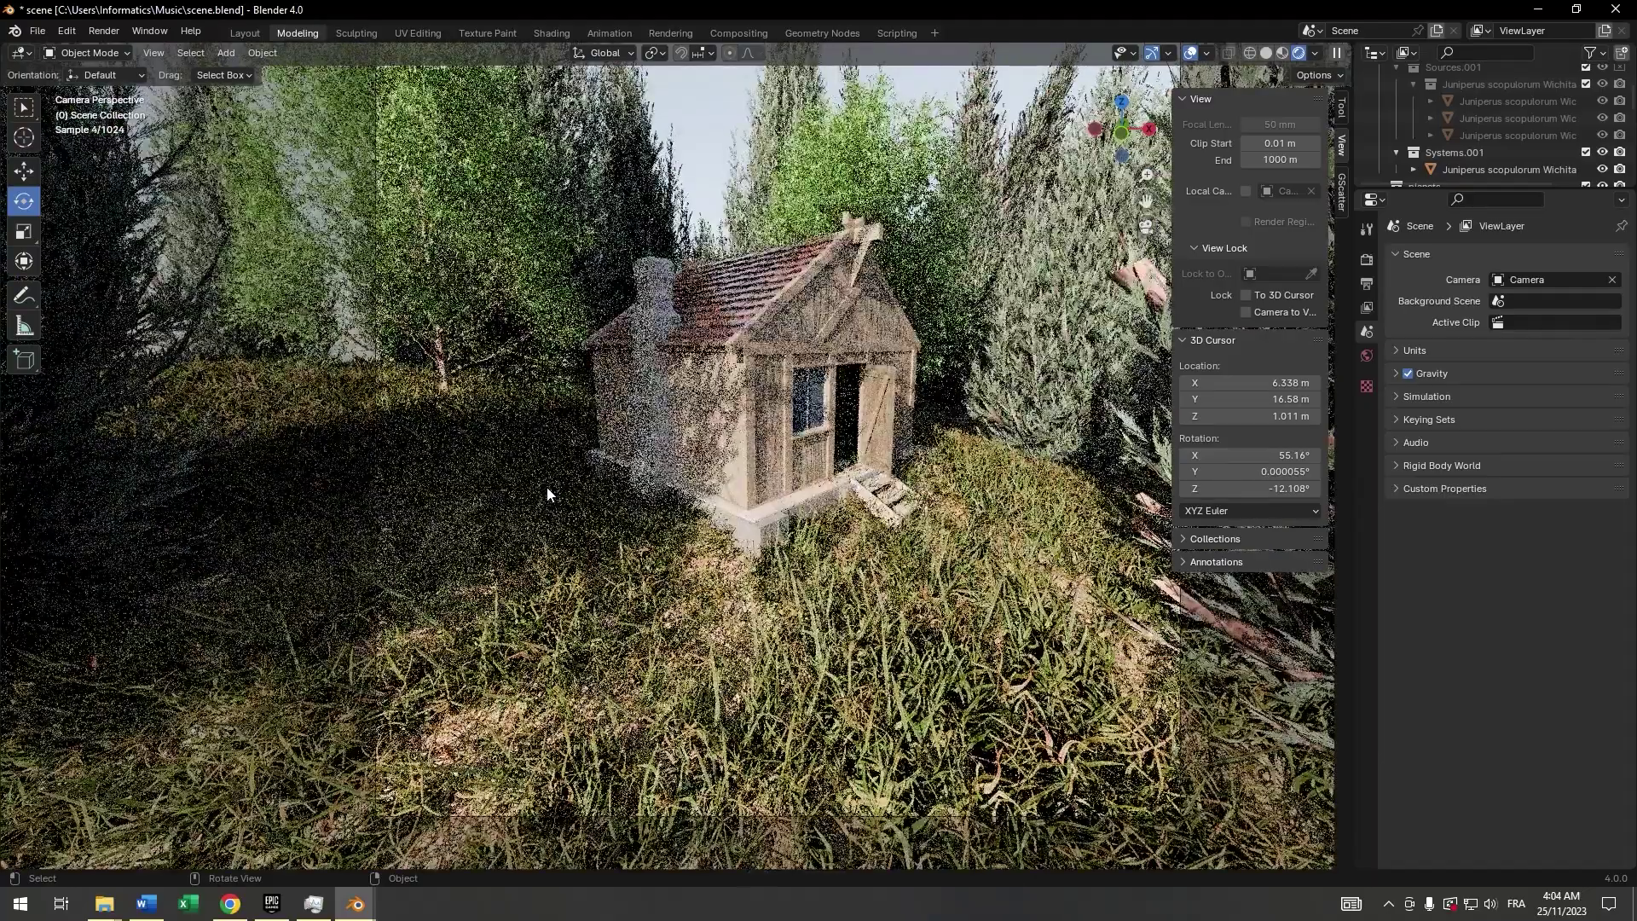
{"action": "left_click", "coordinate": [545, 493]}
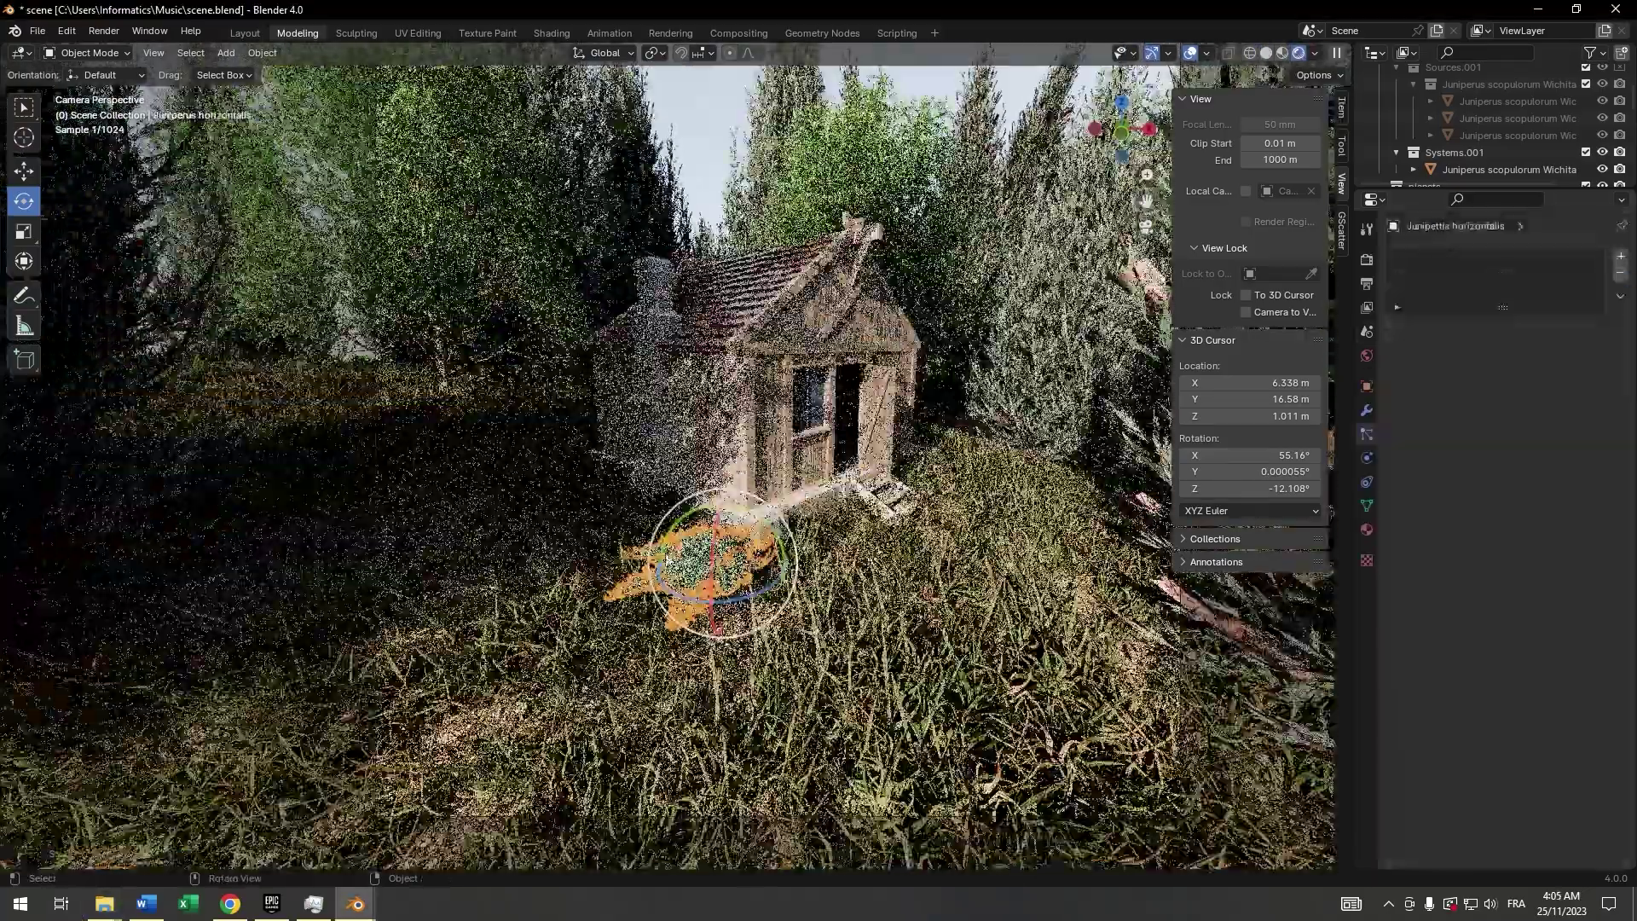
Move the Juniperus horizontalis plant in front of the cottage and return to solid shading
{"action": "key", "text": "g"}
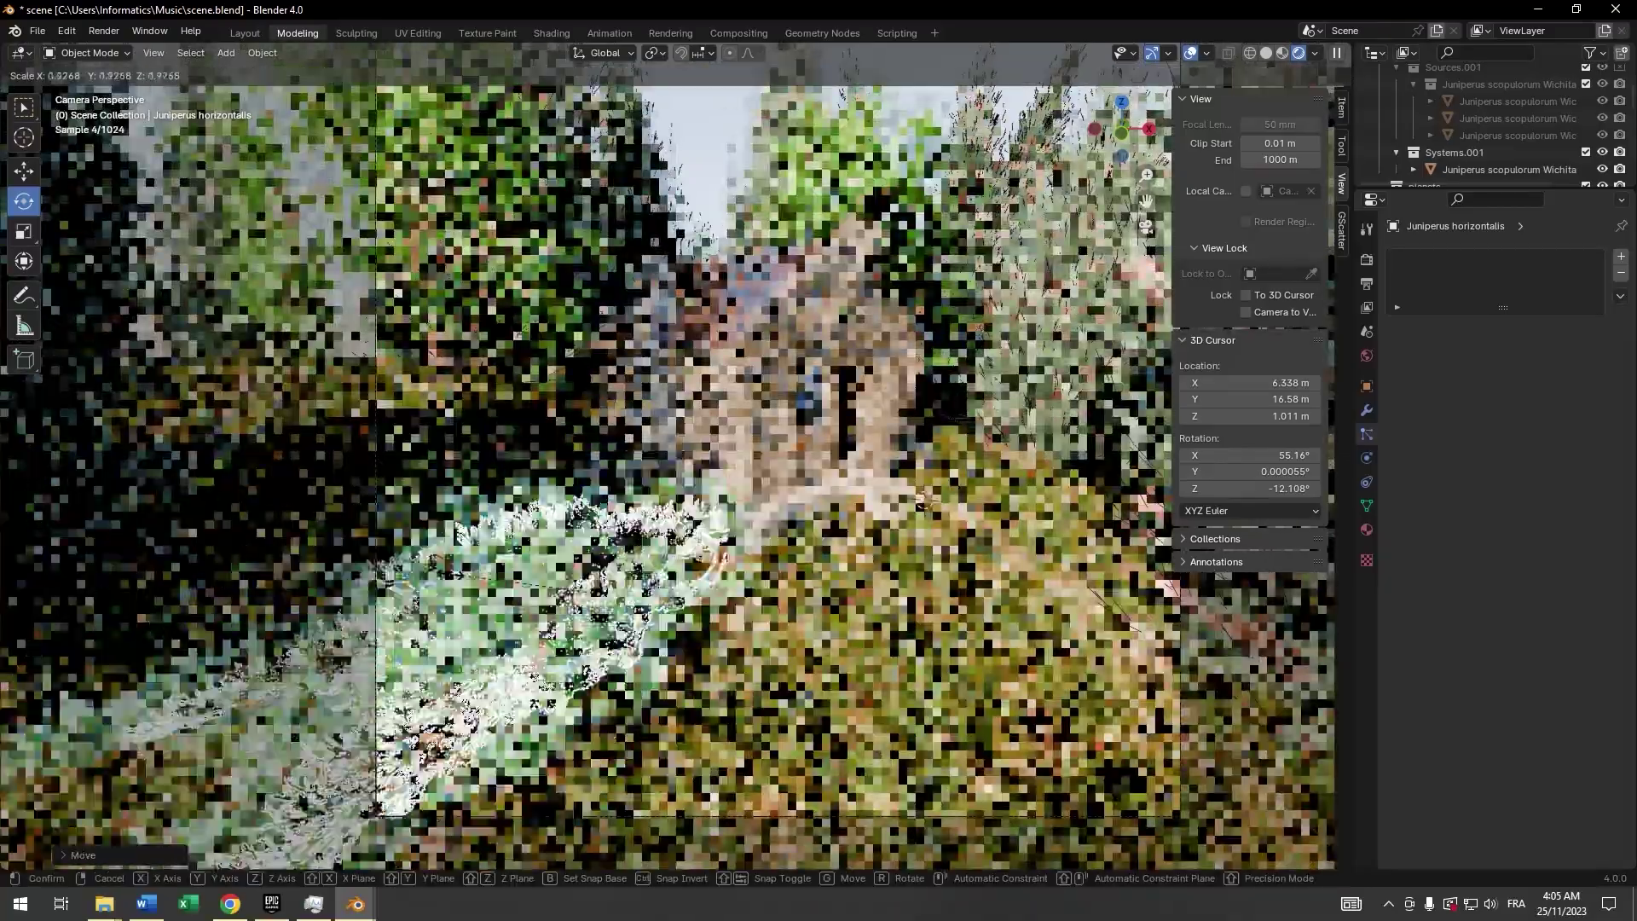
{"action": "left_click", "coordinate": [538, 590]}
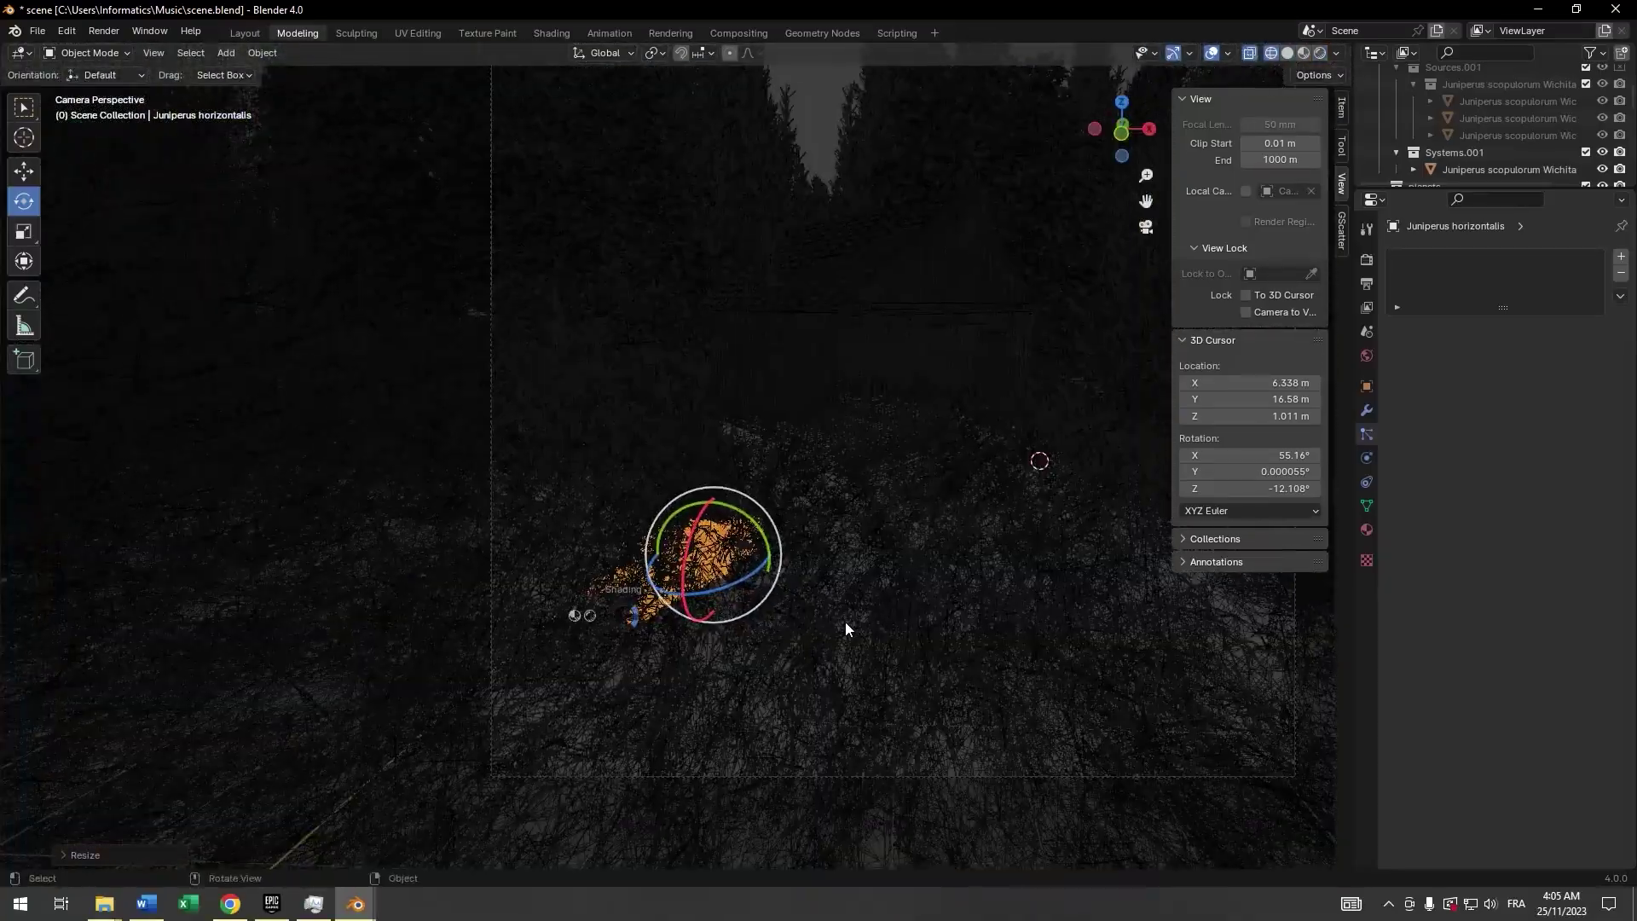
{"action": "key", "text": "z"}
{"action": "left_click", "coordinate": [845, 623]}
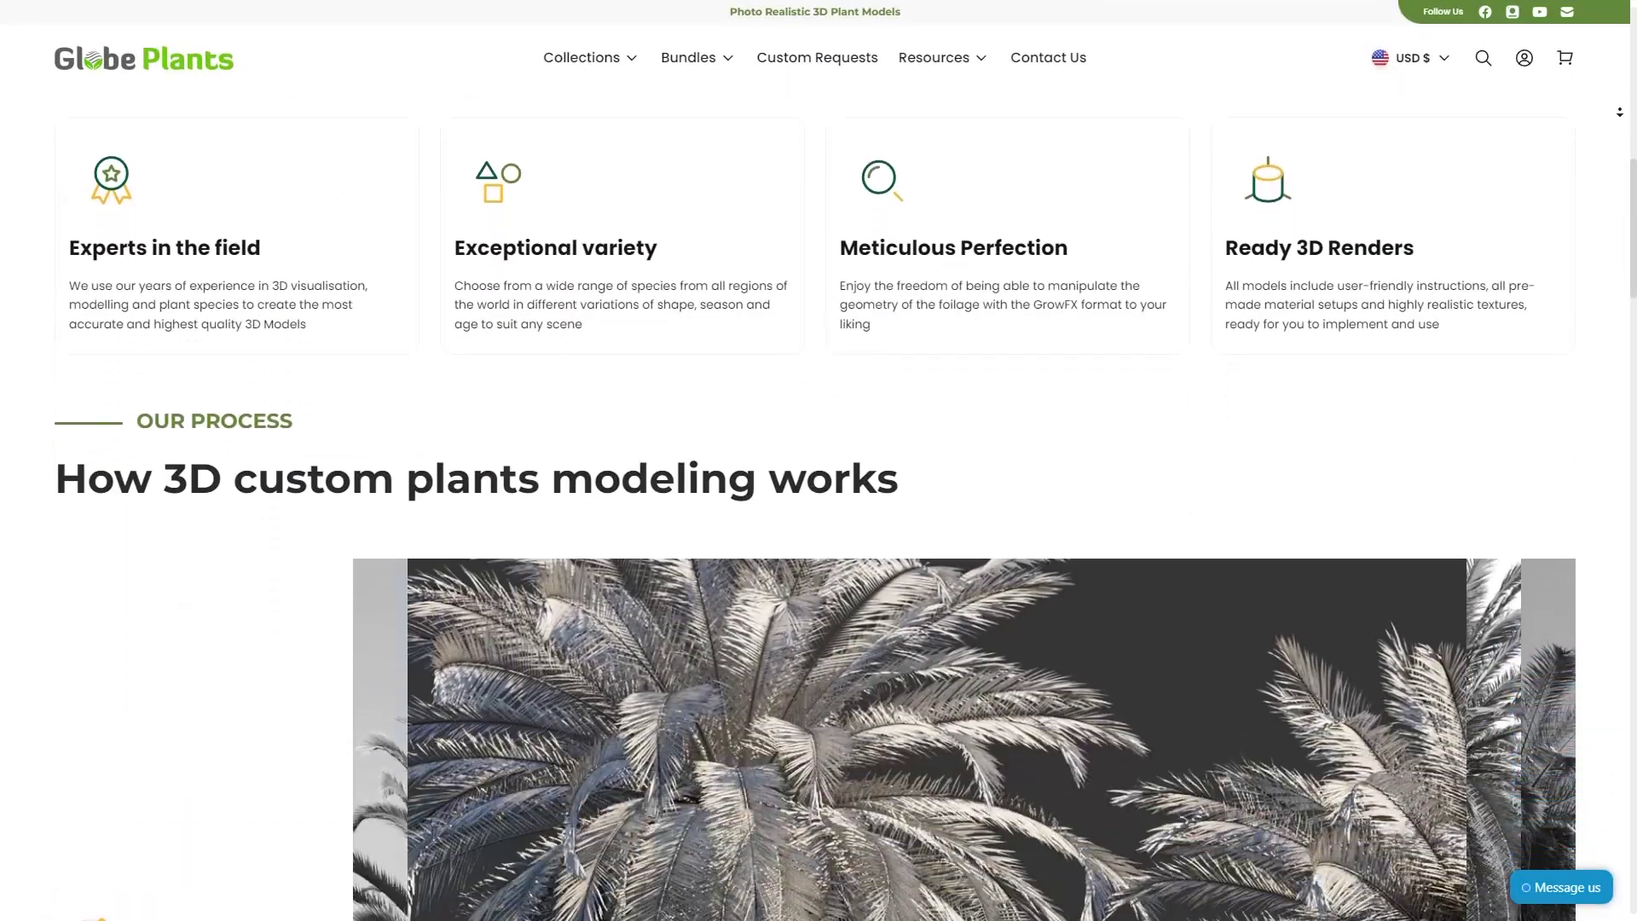
Scroll down the custom plants page to the 'We offer 3 licences' pricing cards
{"action": "scroll", "coordinate": [818, 511], "scroll_direction": "down", "scroll_amount": 6}
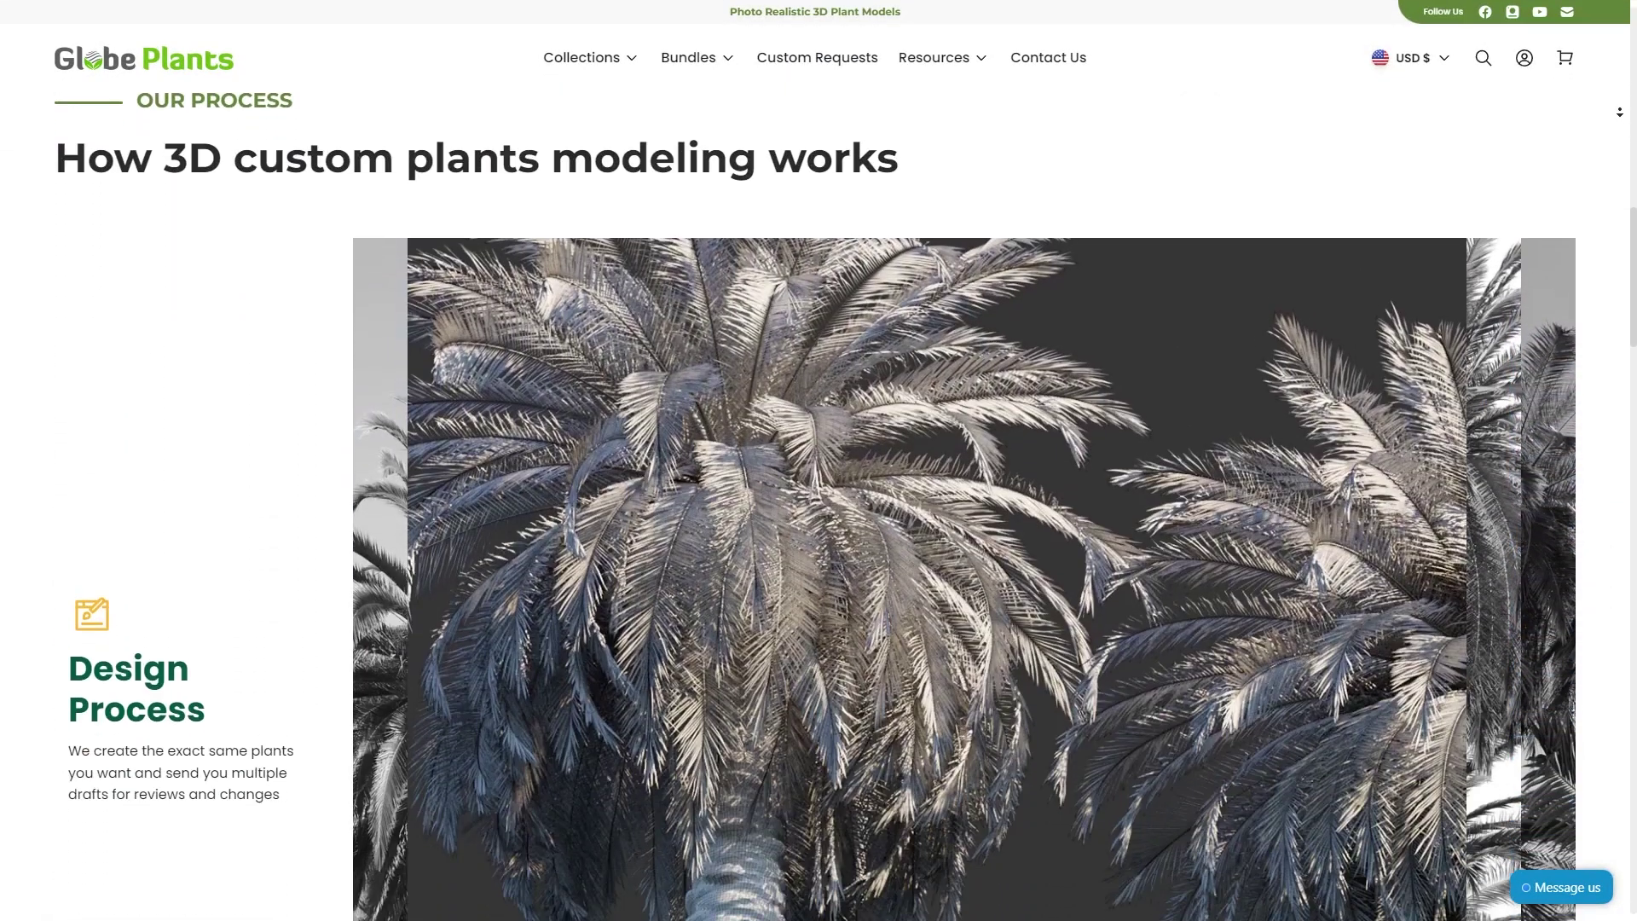
{"action": "scroll", "coordinate": [818, 512], "scroll_direction": "down", "scroll_amount": 7}
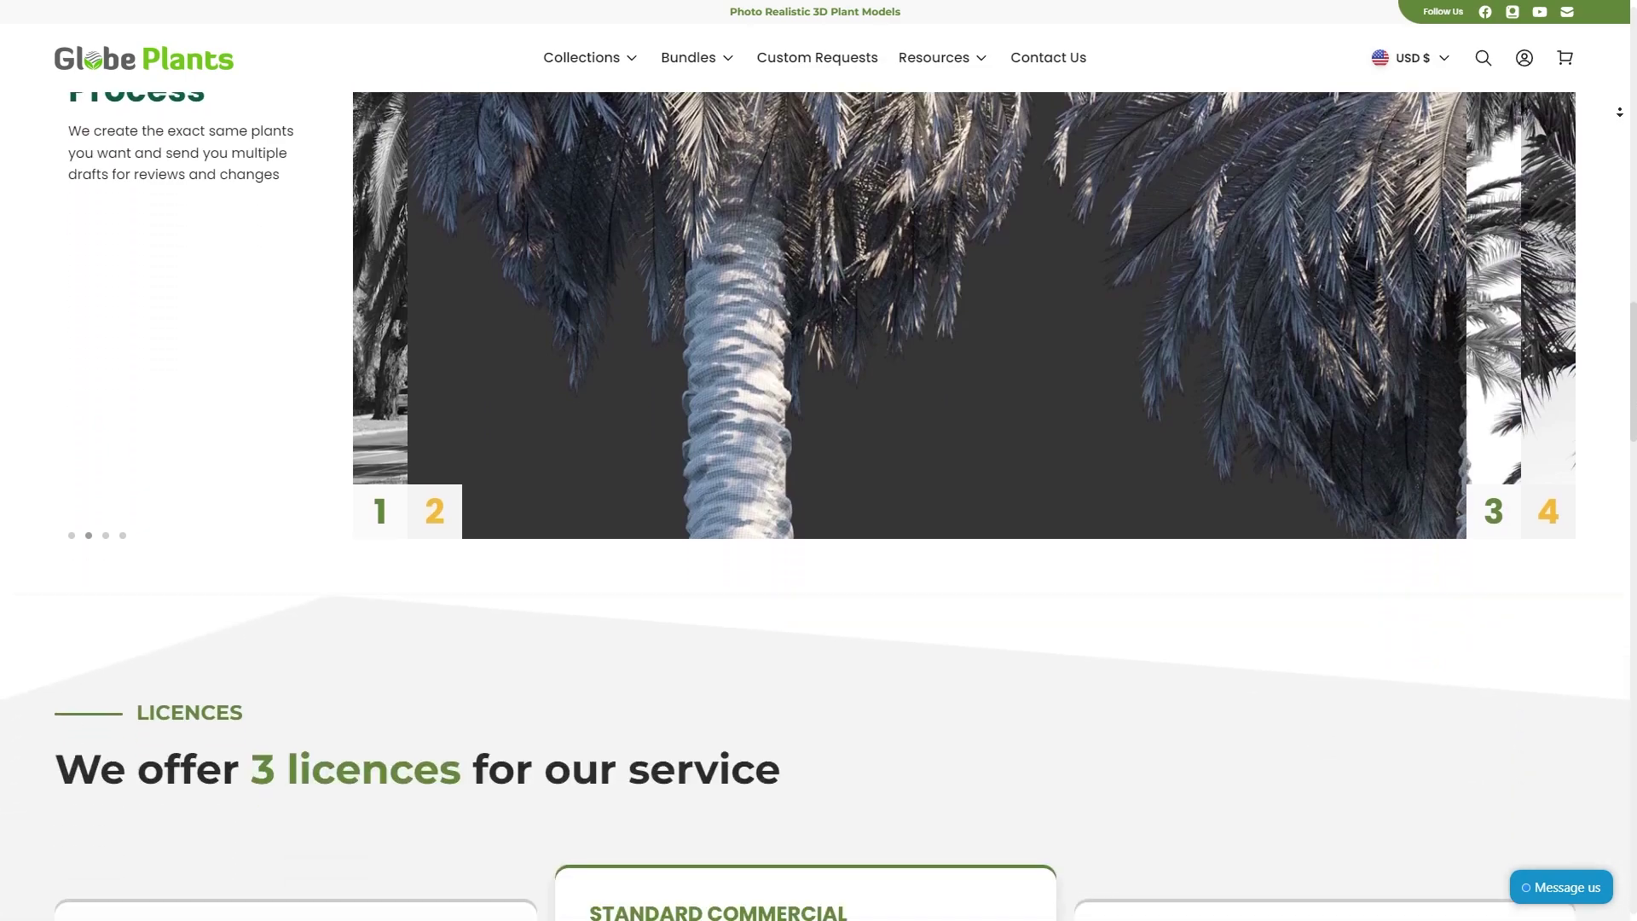
{"action": "scroll", "coordinate": [819, 512], "scroll_direction": "down", "scroll_amount": 4}
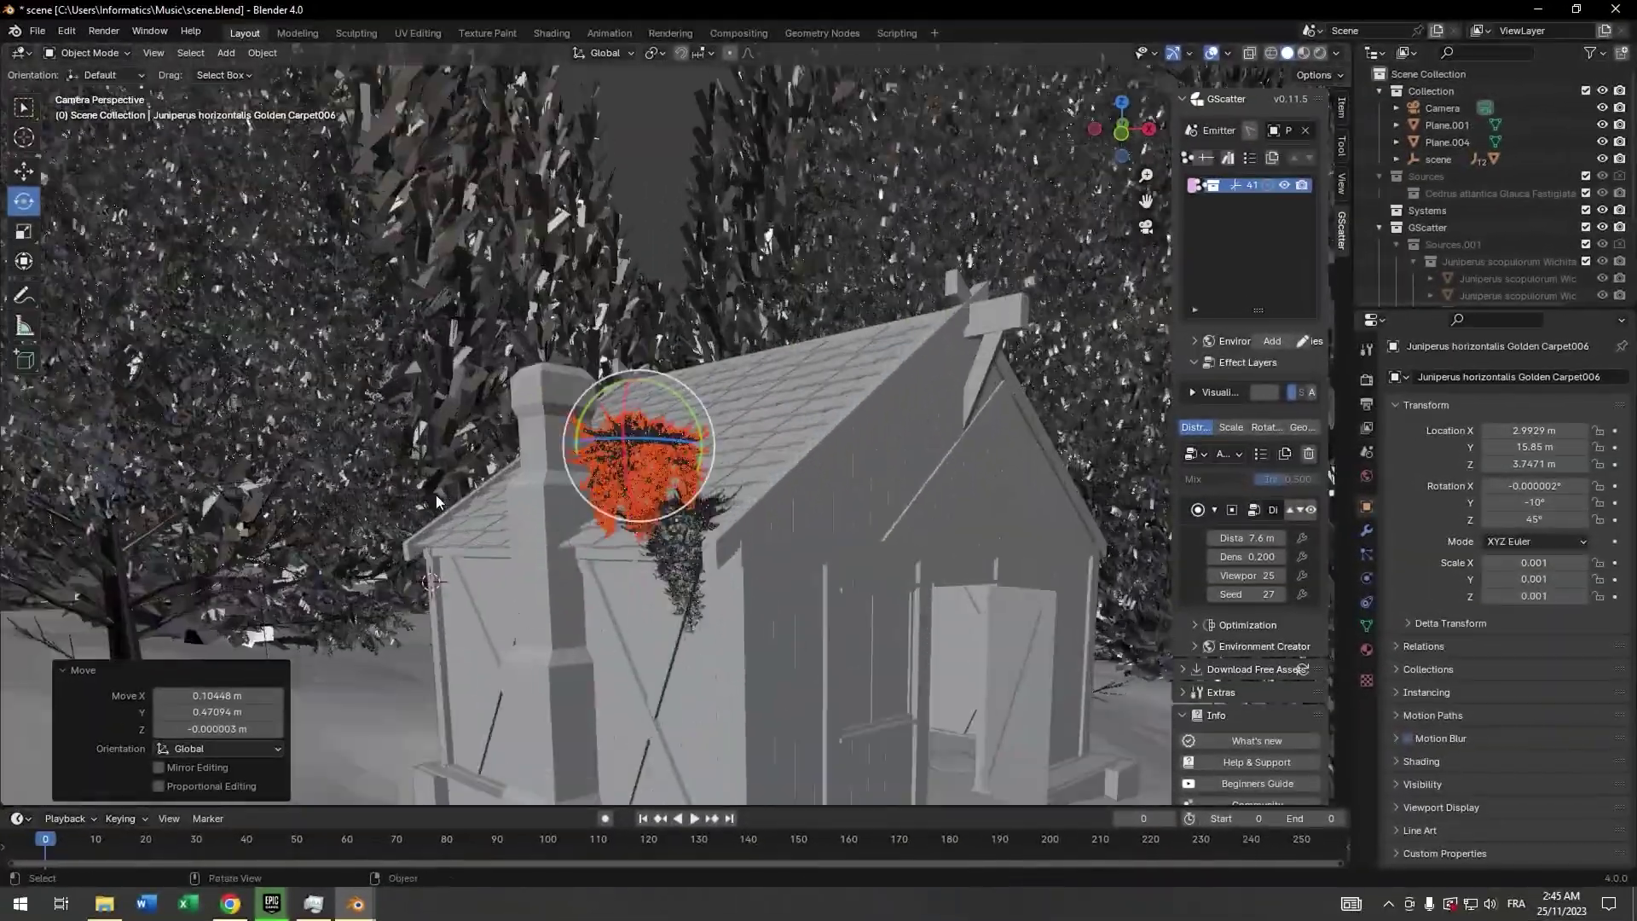
Reposition the Golden Carpet juniper pieces on the roof beside the chimney
{"action": "key", "text": "g"}
{"action": "left_click", "coordinate": [393, 625]}
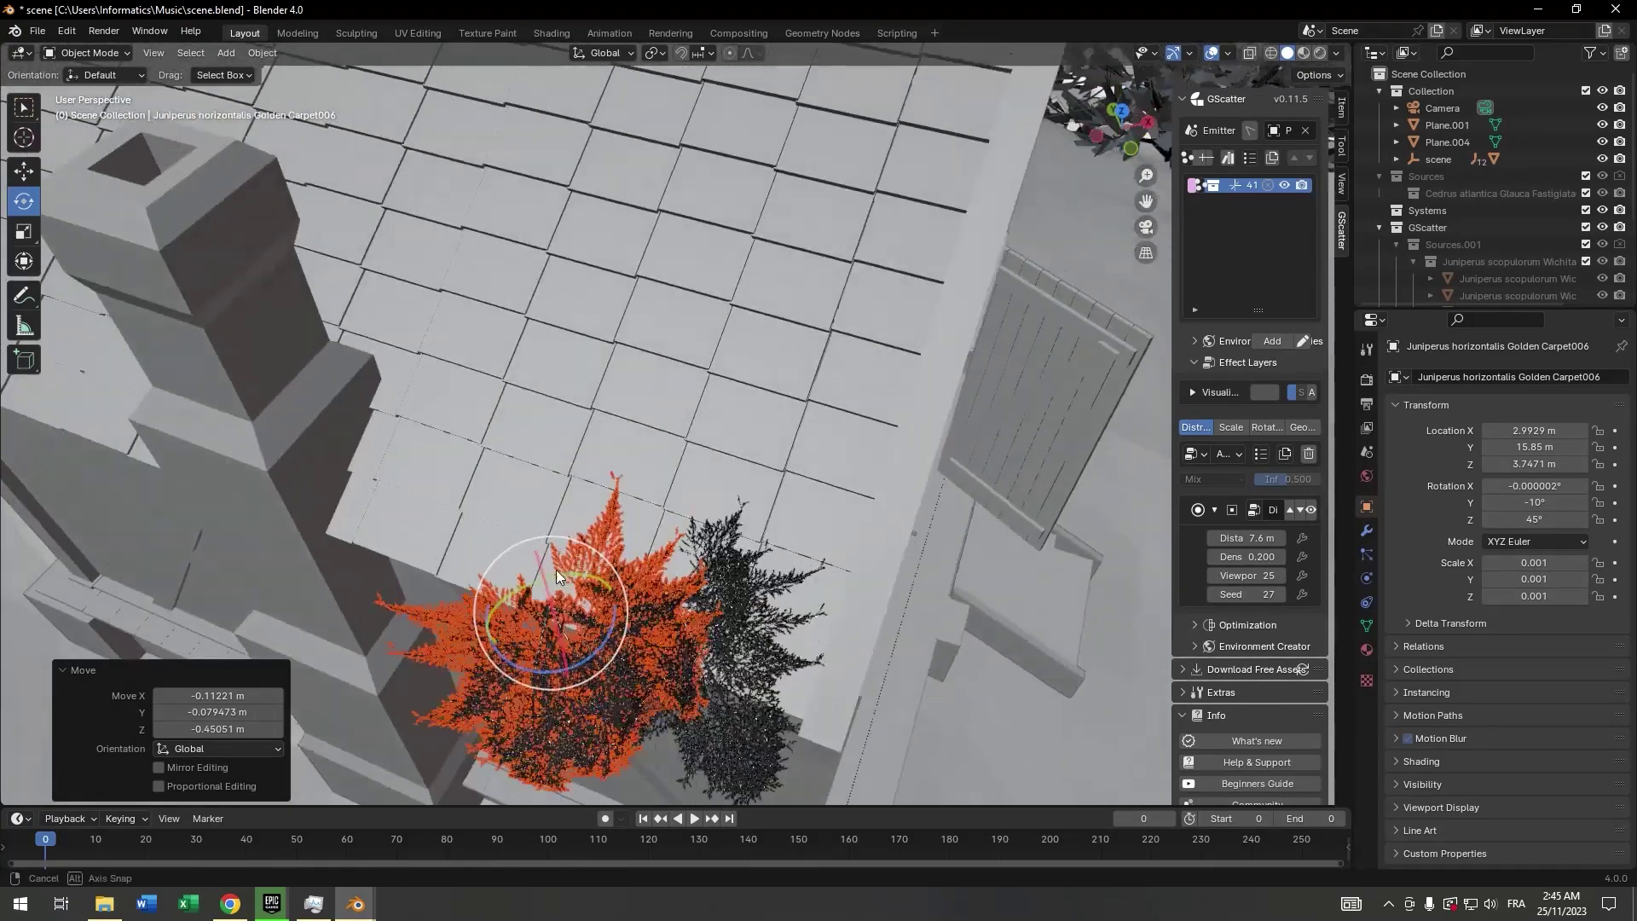
{"action": "key", "text": "g"}
{"action": "right_click", "coordinate": [514, 550]}
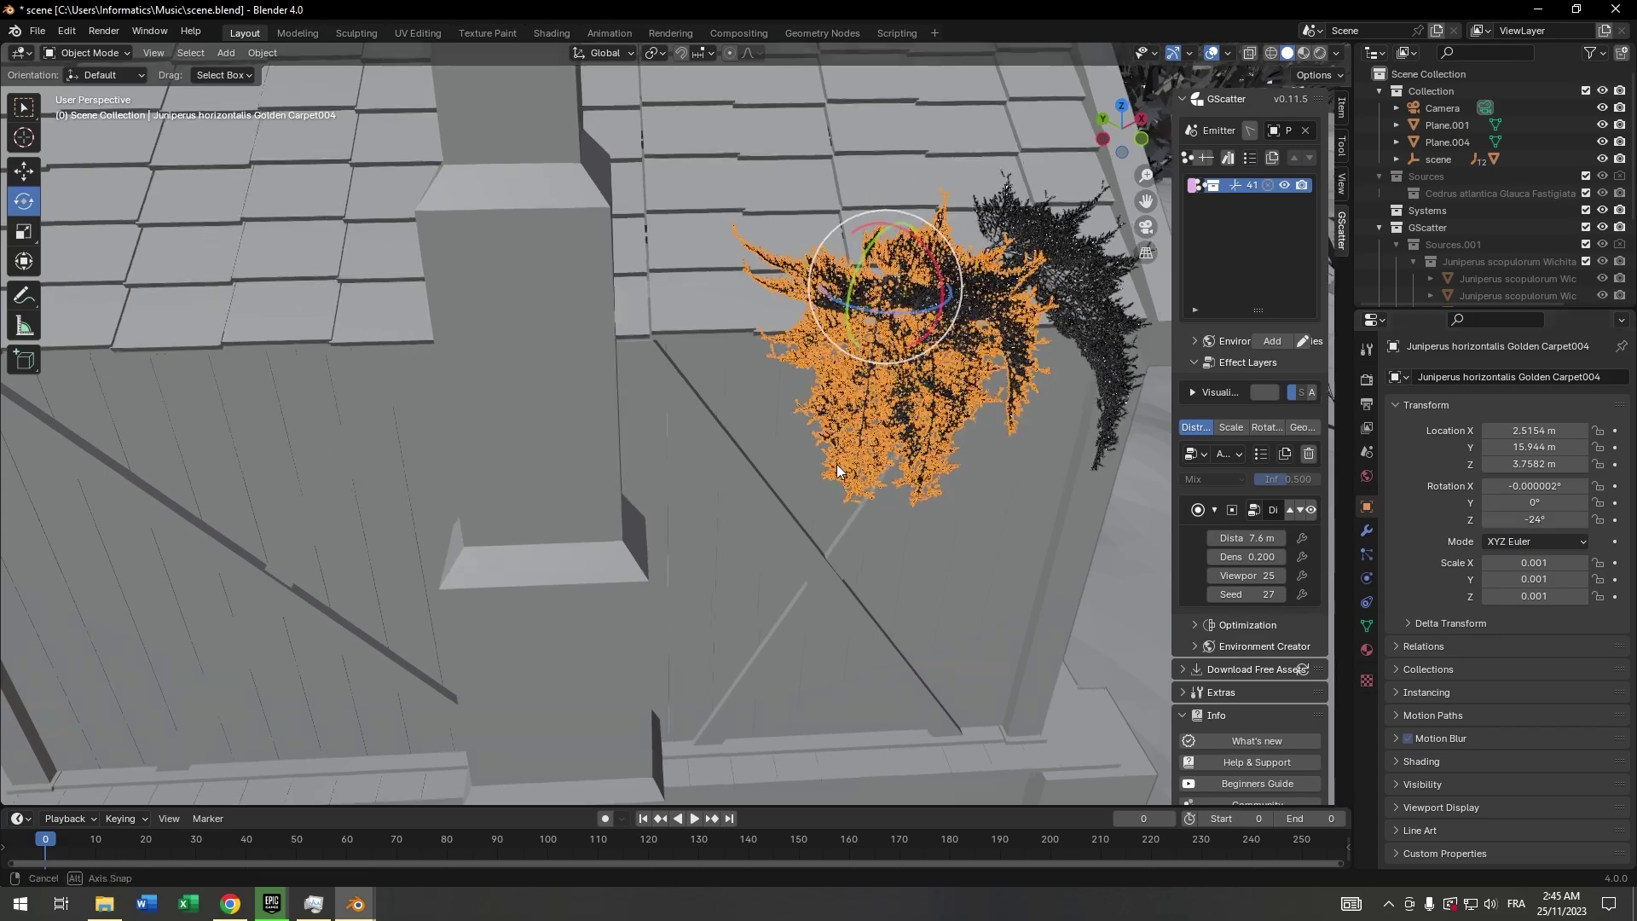
{"action": "left_click_drag", "start_coordinate": [837, 470], "coordinate": [682, 529]}
{"action": "key", "text": "g"}
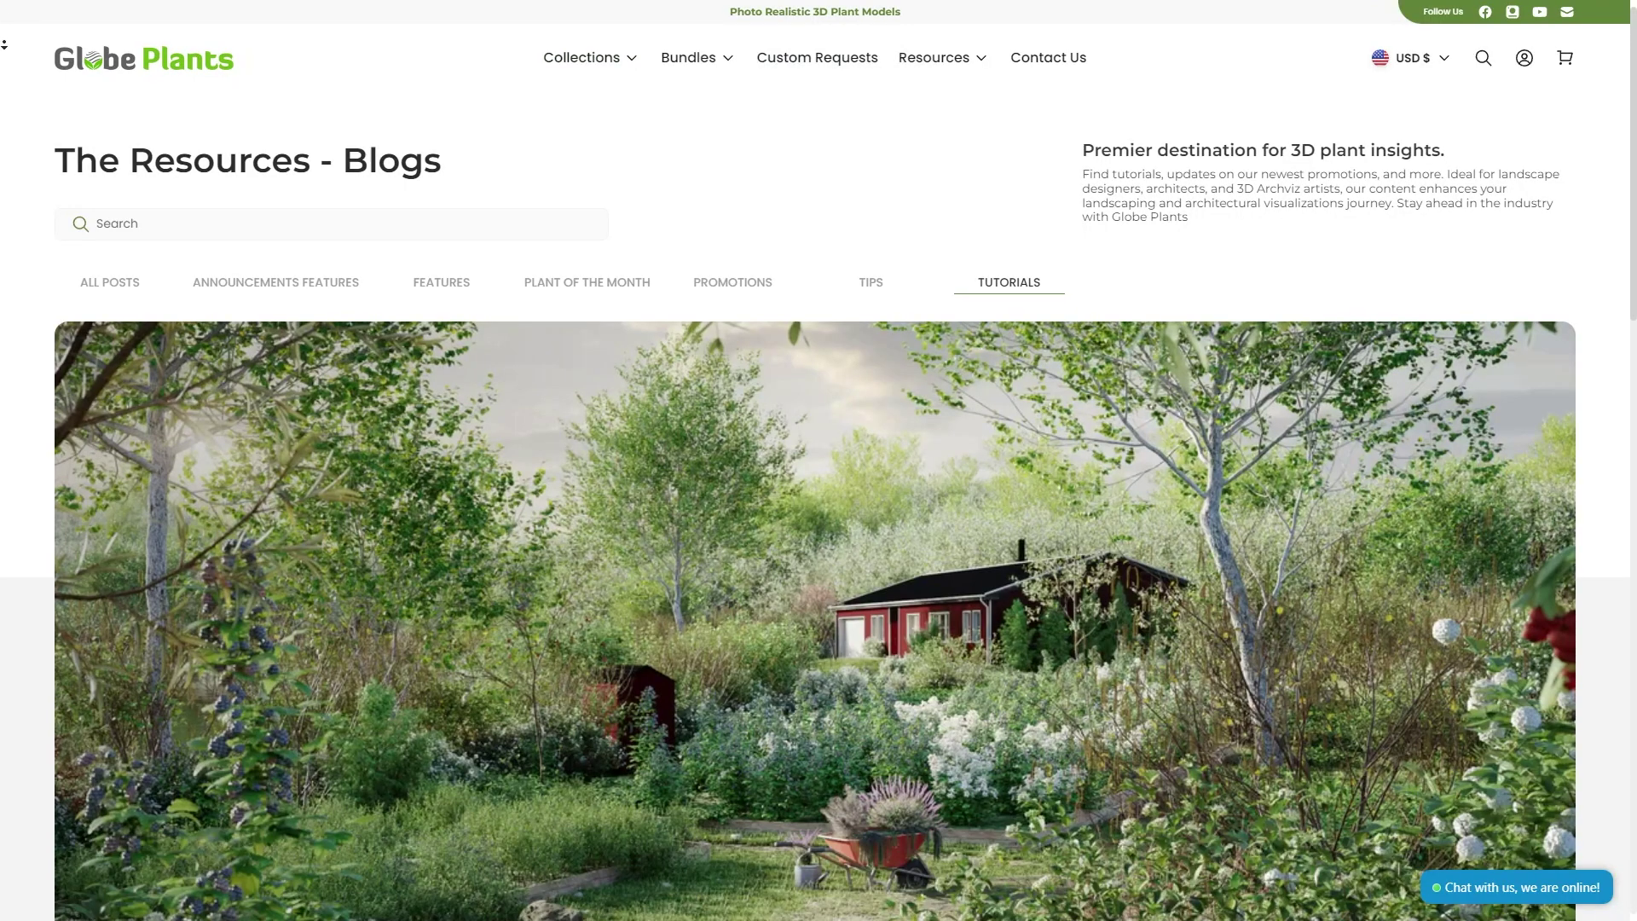
{"action": "scroll", "coordinate": [4, 44], "scroll_direction": "down", "scroll_amount": 2}
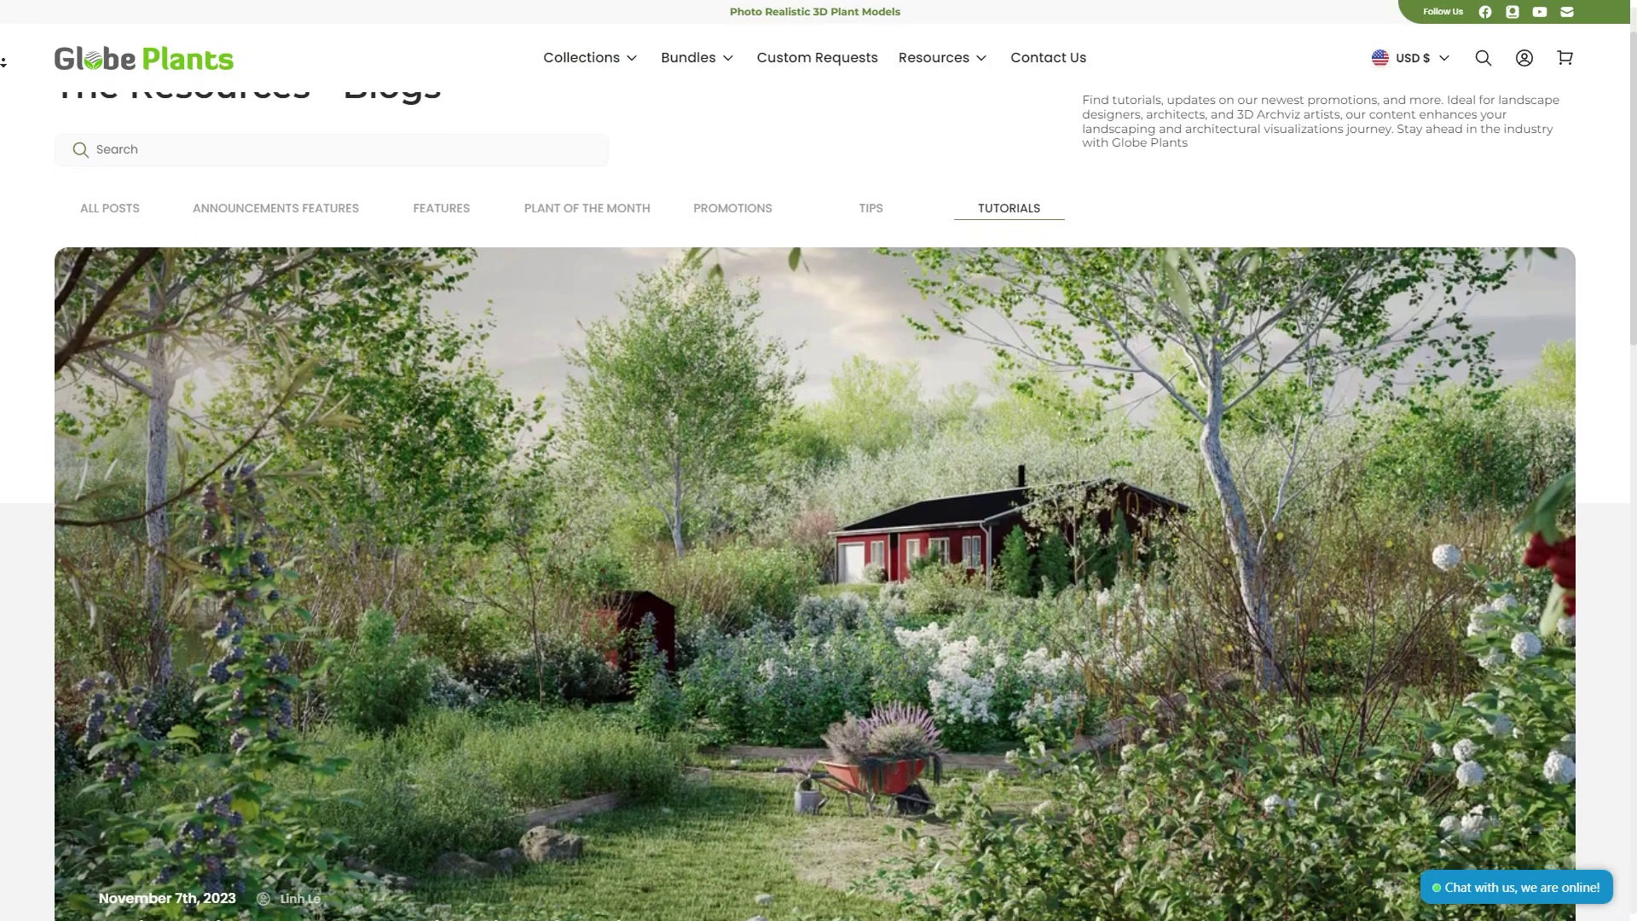
Scroll the Tutorials blog list to the wind-animation and Twinmotion vs Enscape cards
{"action": "scroll", "coordinate": [3, 62], "scroll_direction": "down", "scroll_amount": 3}
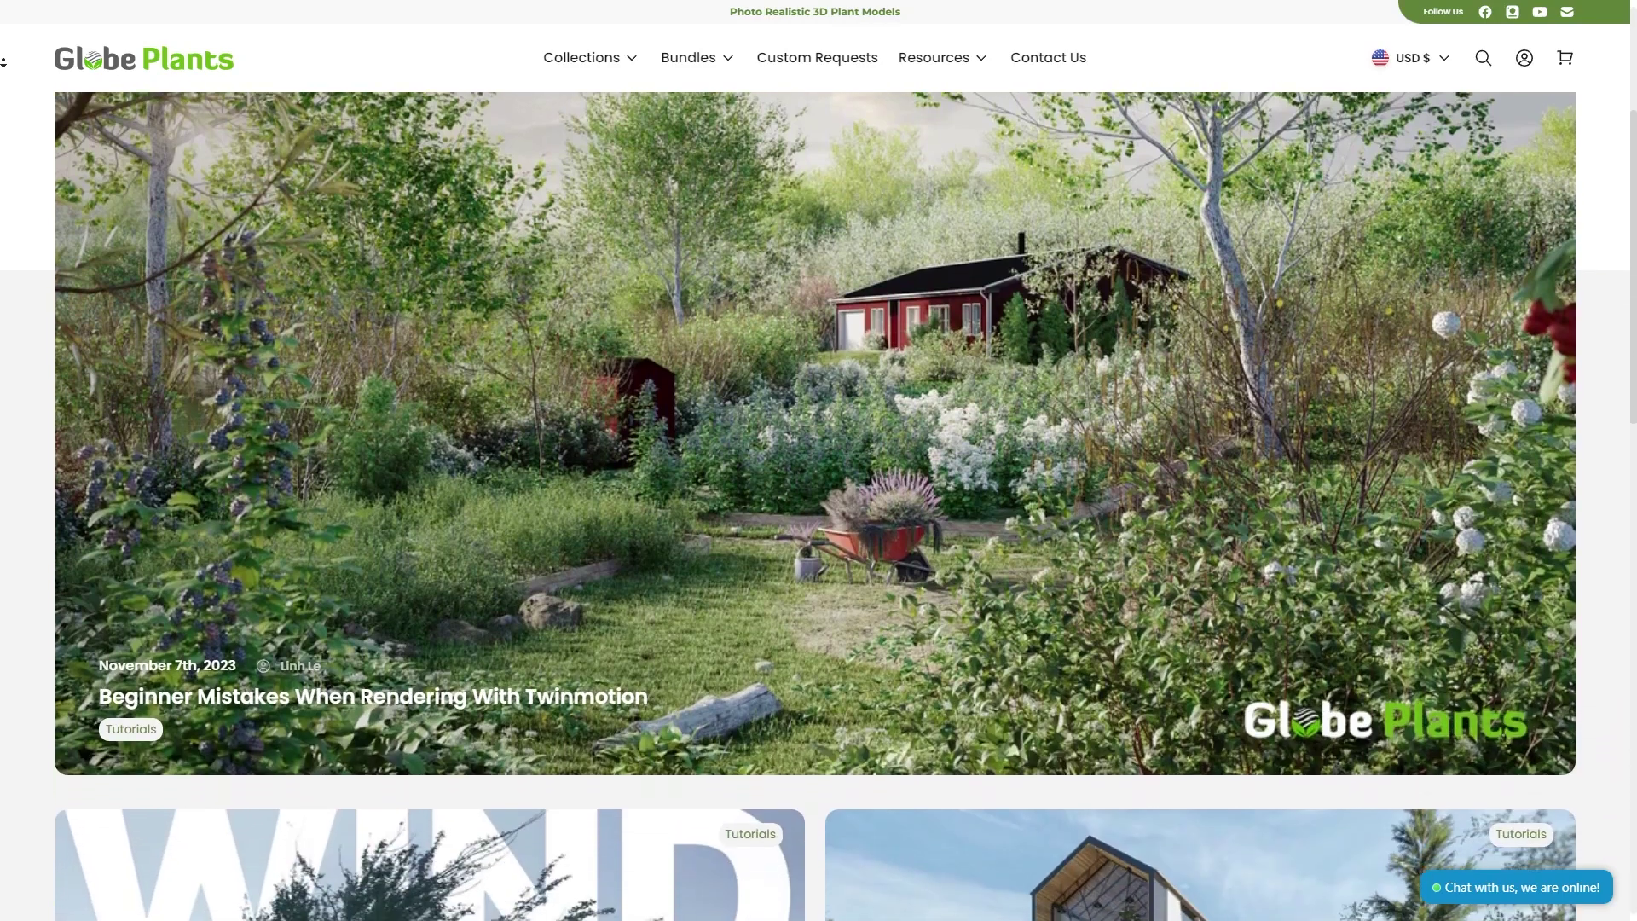
{"action": "scroll", "coordinate": [3, 62], "scroll_direction": "down", "scroll_amount": 3}
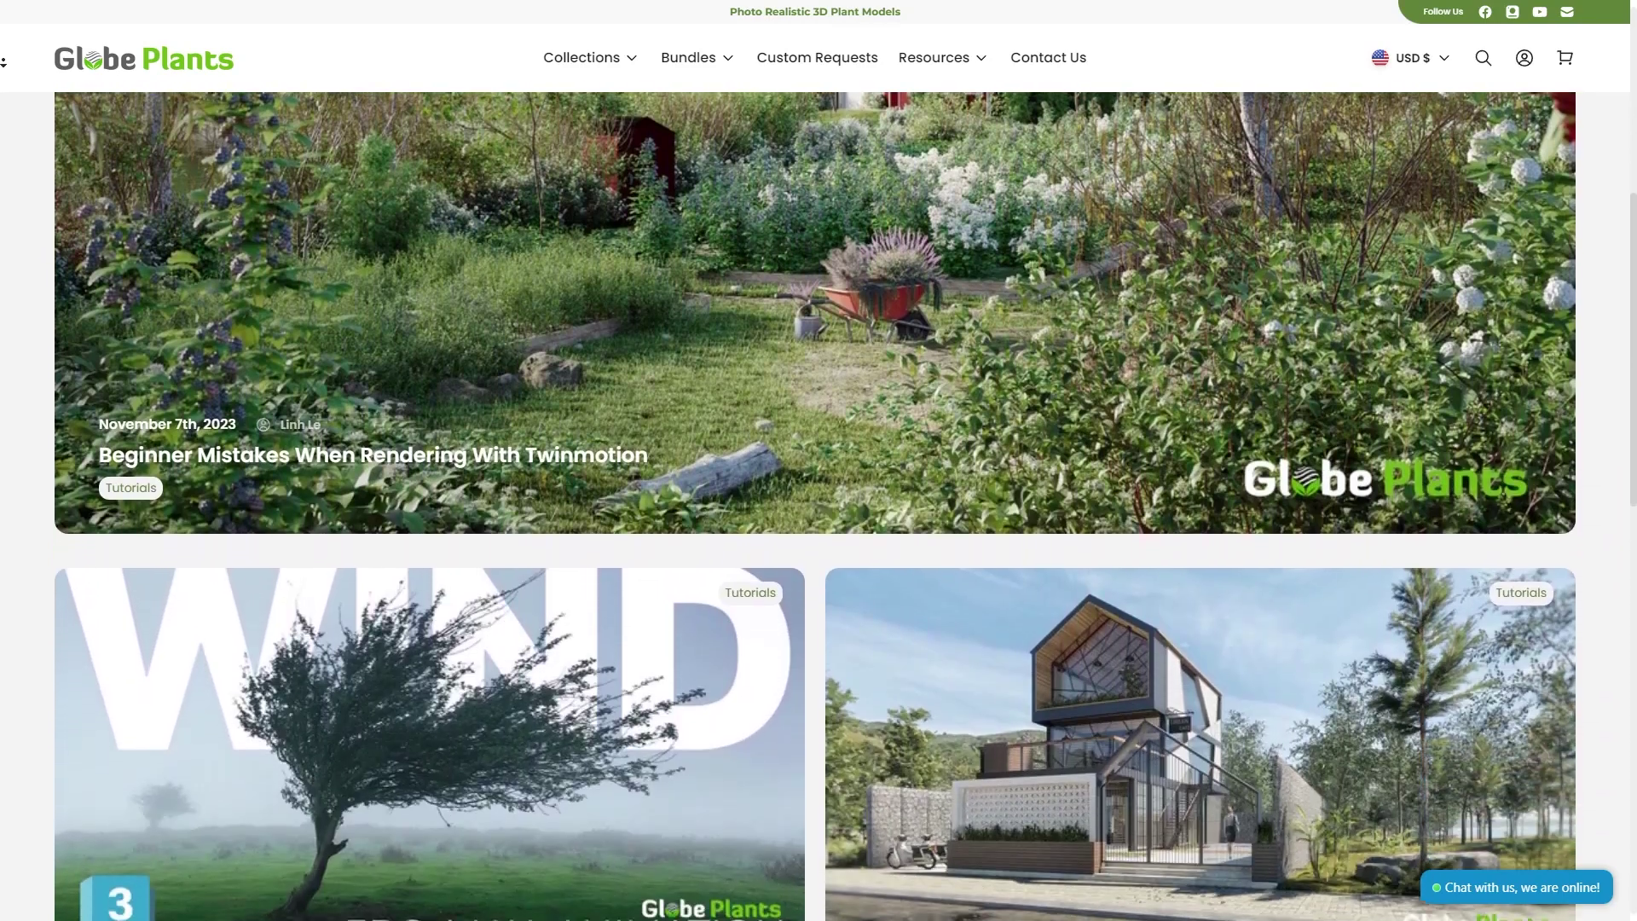
{"action": "scroll", "coordinate": [3, 62], "scroll_direction": "down", "scroll_amount": 3}
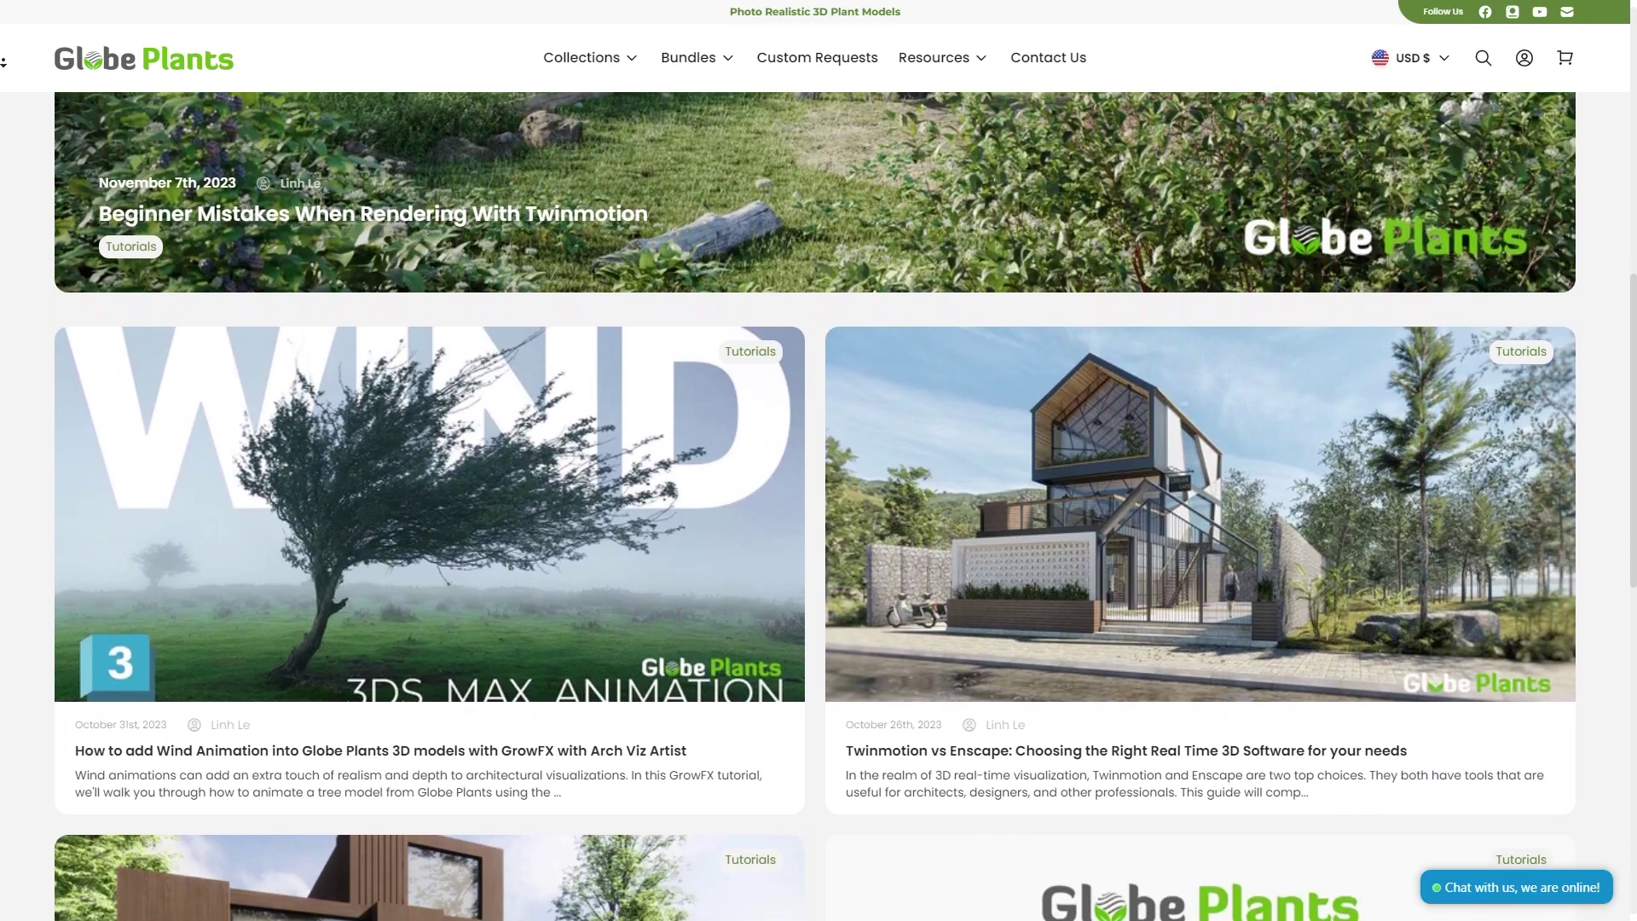
{"action": "scroll", "coordinate": [4, 62], "scroll_direction": "down", "scroll_amount": 3}
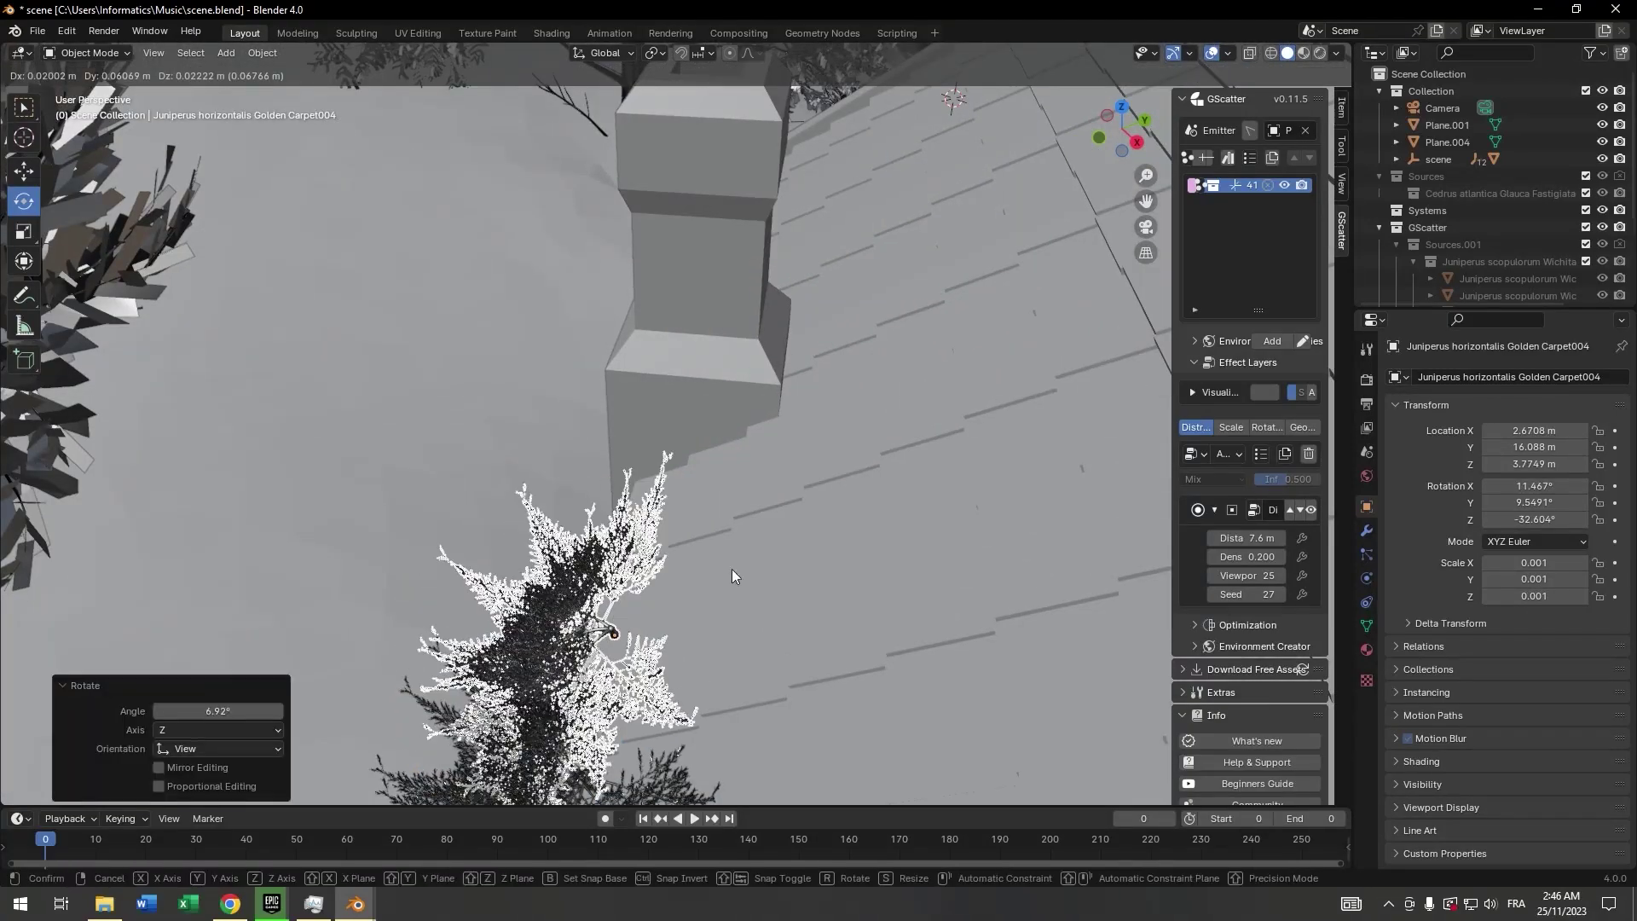
Confirm the juniper's rotation, view through the scene camera in rendered shading, and save
{"action": "left_click", "coordinate": [733, 577]}
{"action": "left_click", "coordinate": [1367, 530]}
{"action": "left_click_drag", "start_coordinate": [768, 512], "coordinate": [682, 515]}
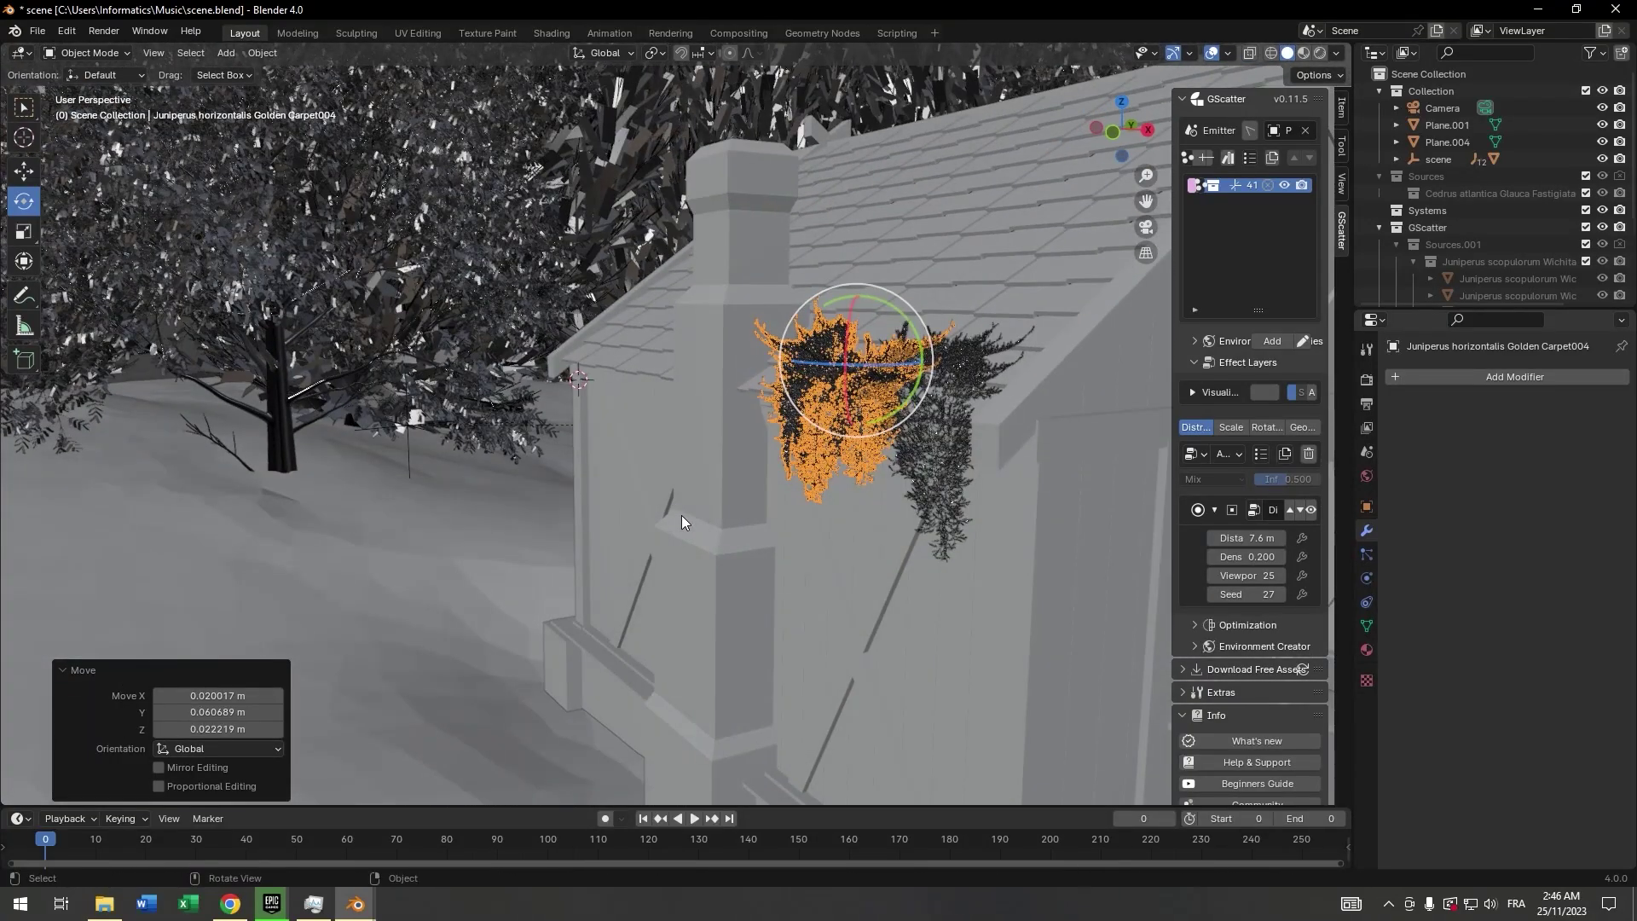
{"action": "key", "text": "KP_0"}
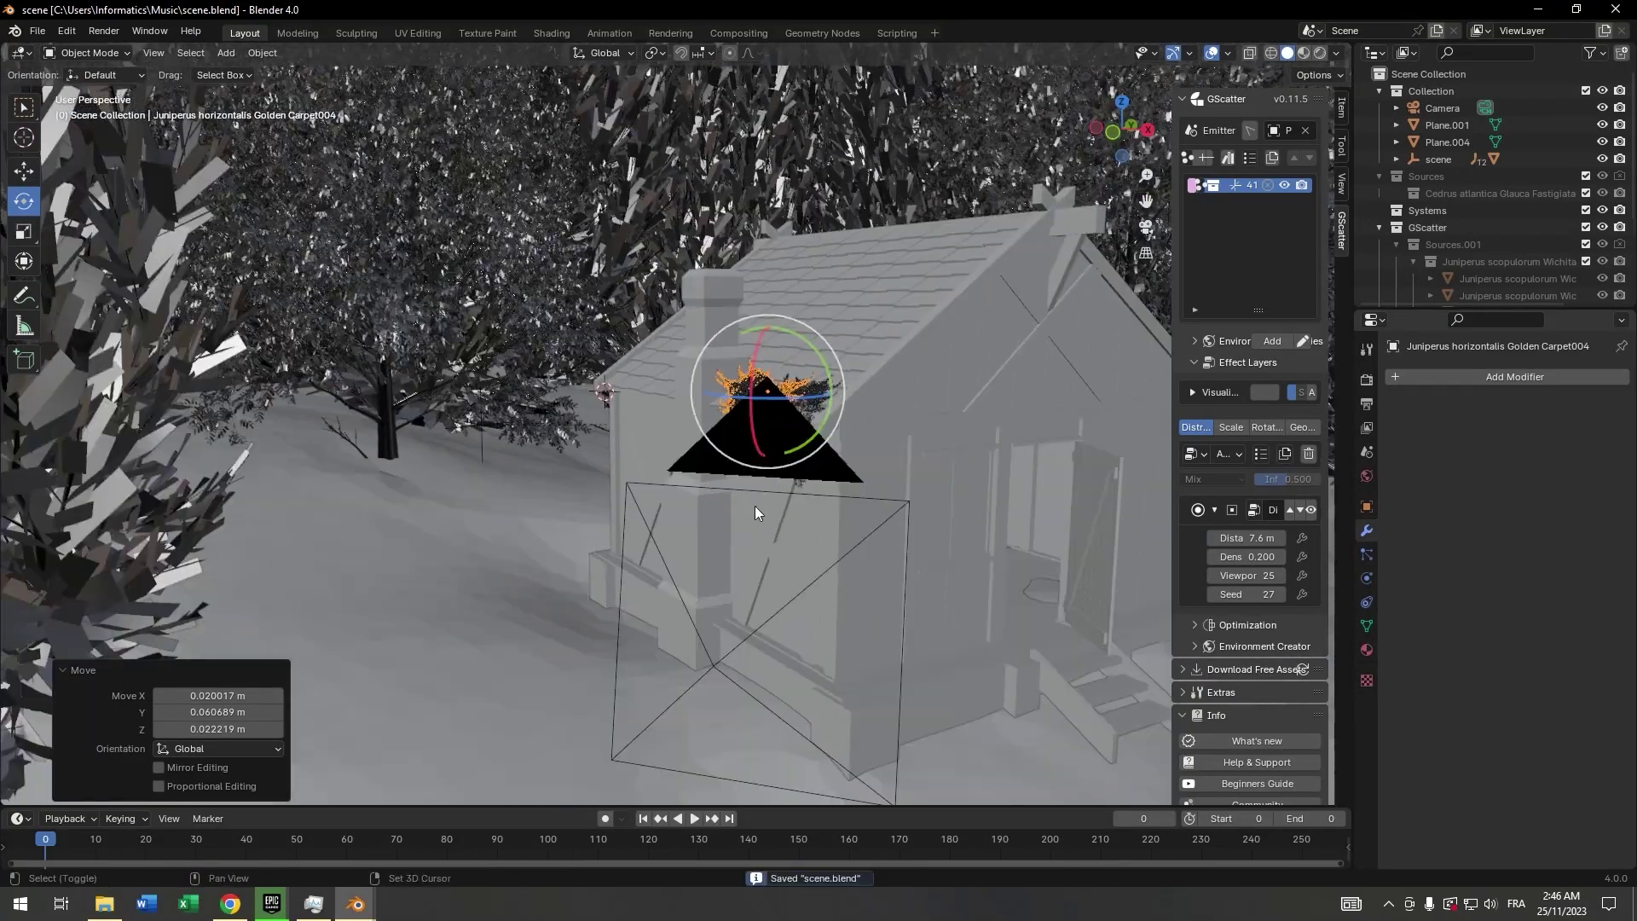
{"action": "key", "text": "z"}
{"action": "key", "text": "ctrl+s"}
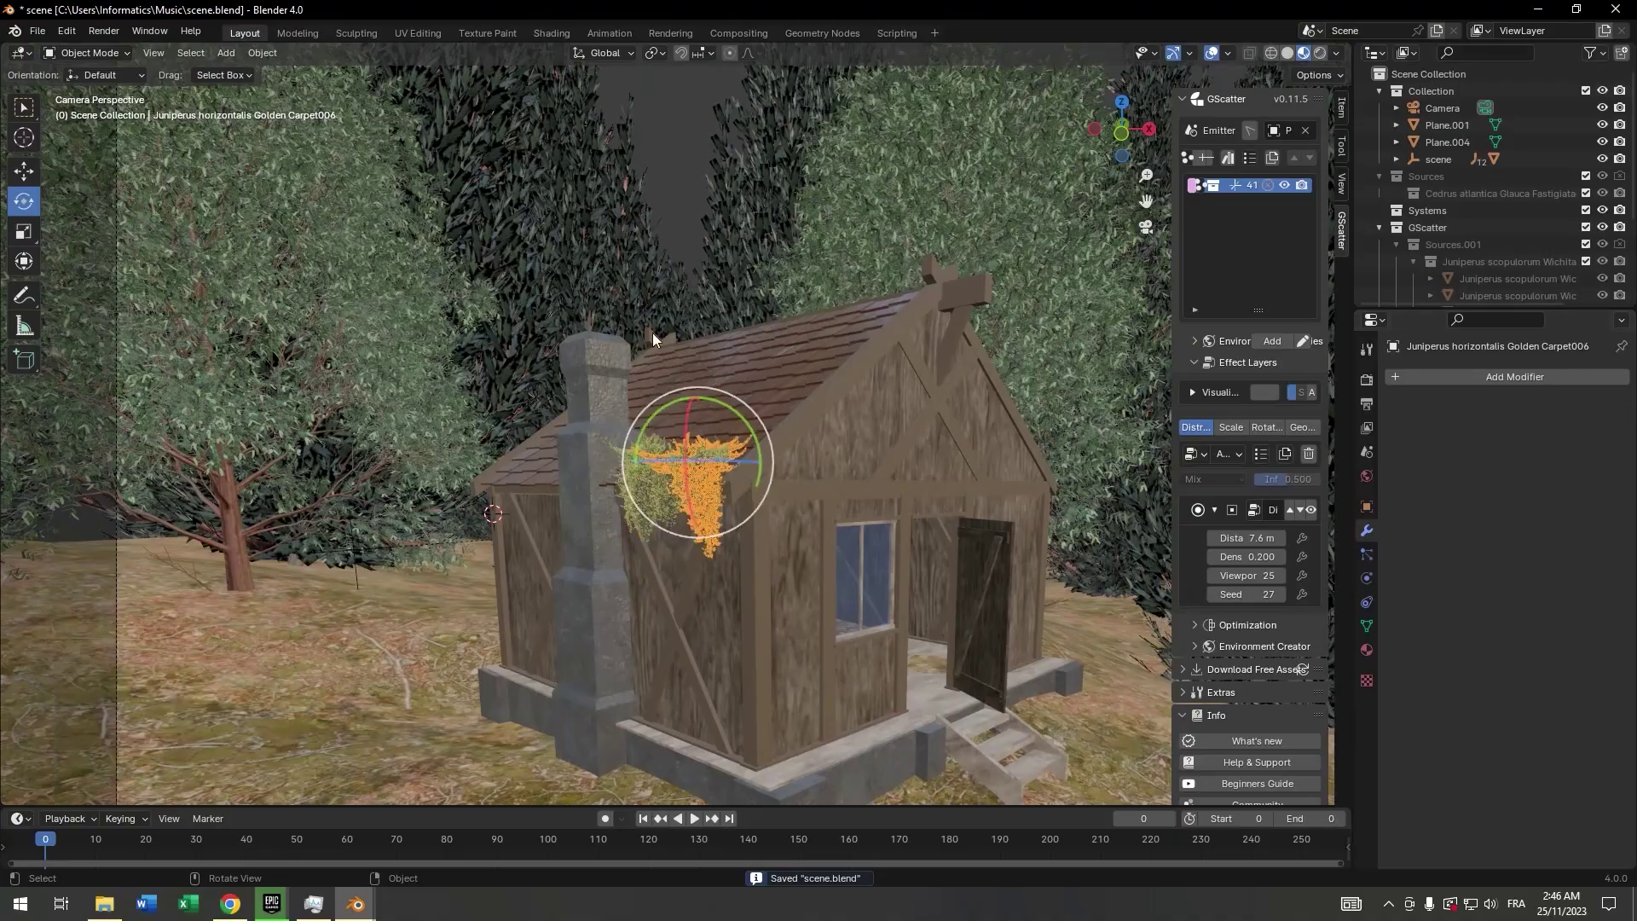
Select a tree scatter object and toggle the viewport between rendered and solid shading
{"action": "left_click", "coordinate": [652, 337]}
{"action": "scroll", "coordinate": [663, 417], "scroll_direction": "up", "scroll_amount": 2}
{"action": "key", "text": "z"}
{"action": "left_click", "coordinate": [658, 421]}
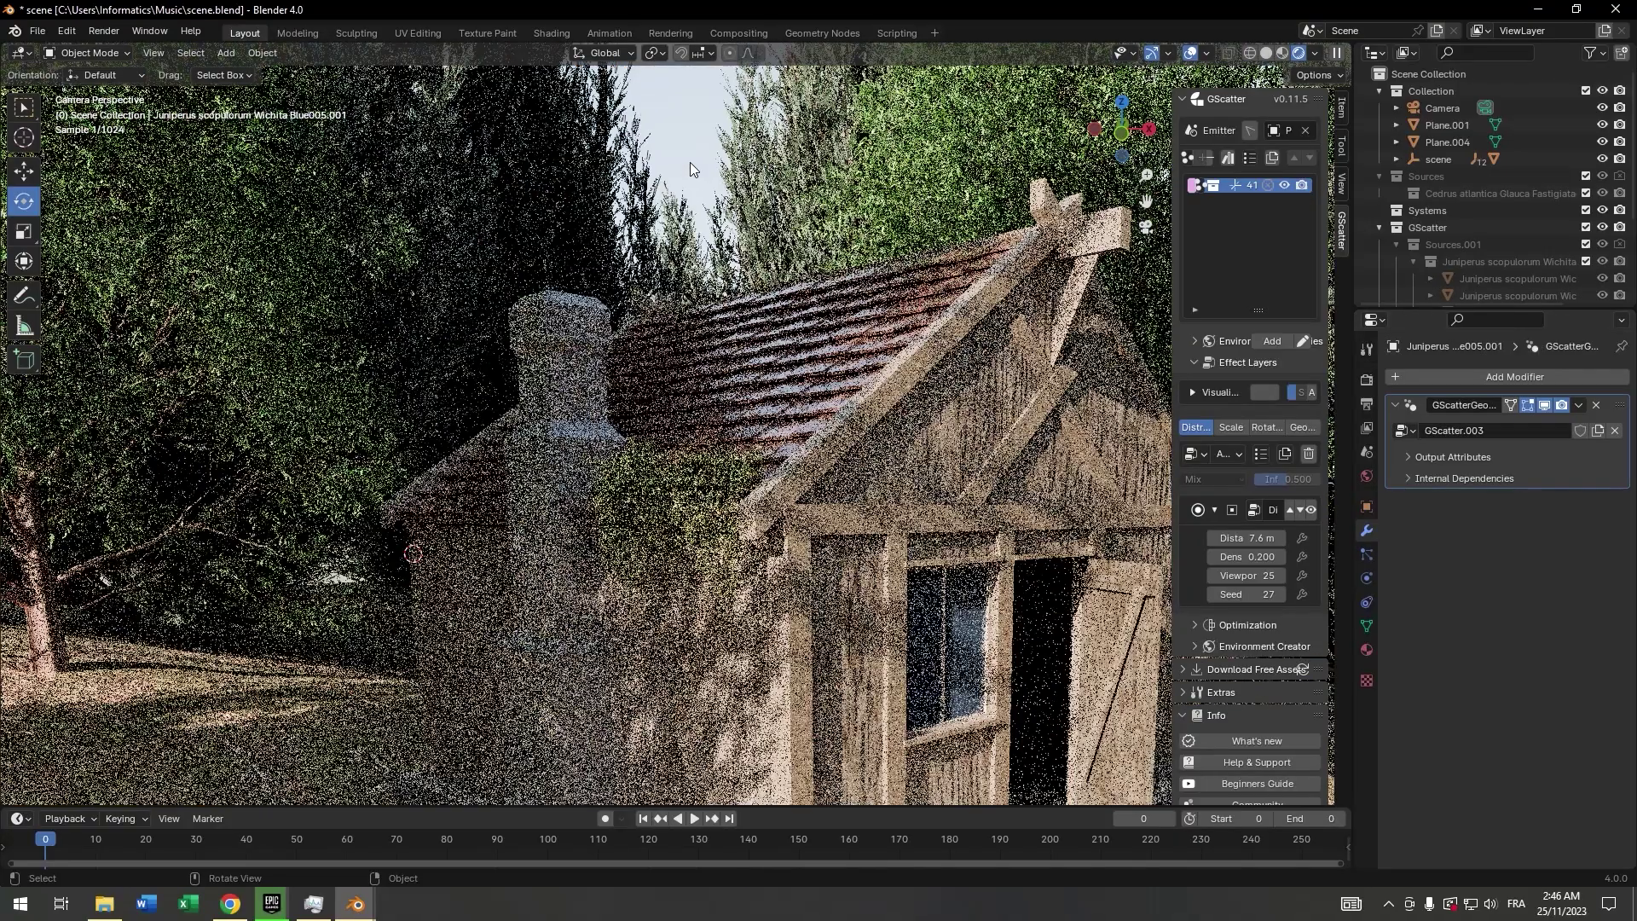
{"action": "scroll", "coordinate": [613, 428], "scroll_direction": "down", "scroll_amount": 1}
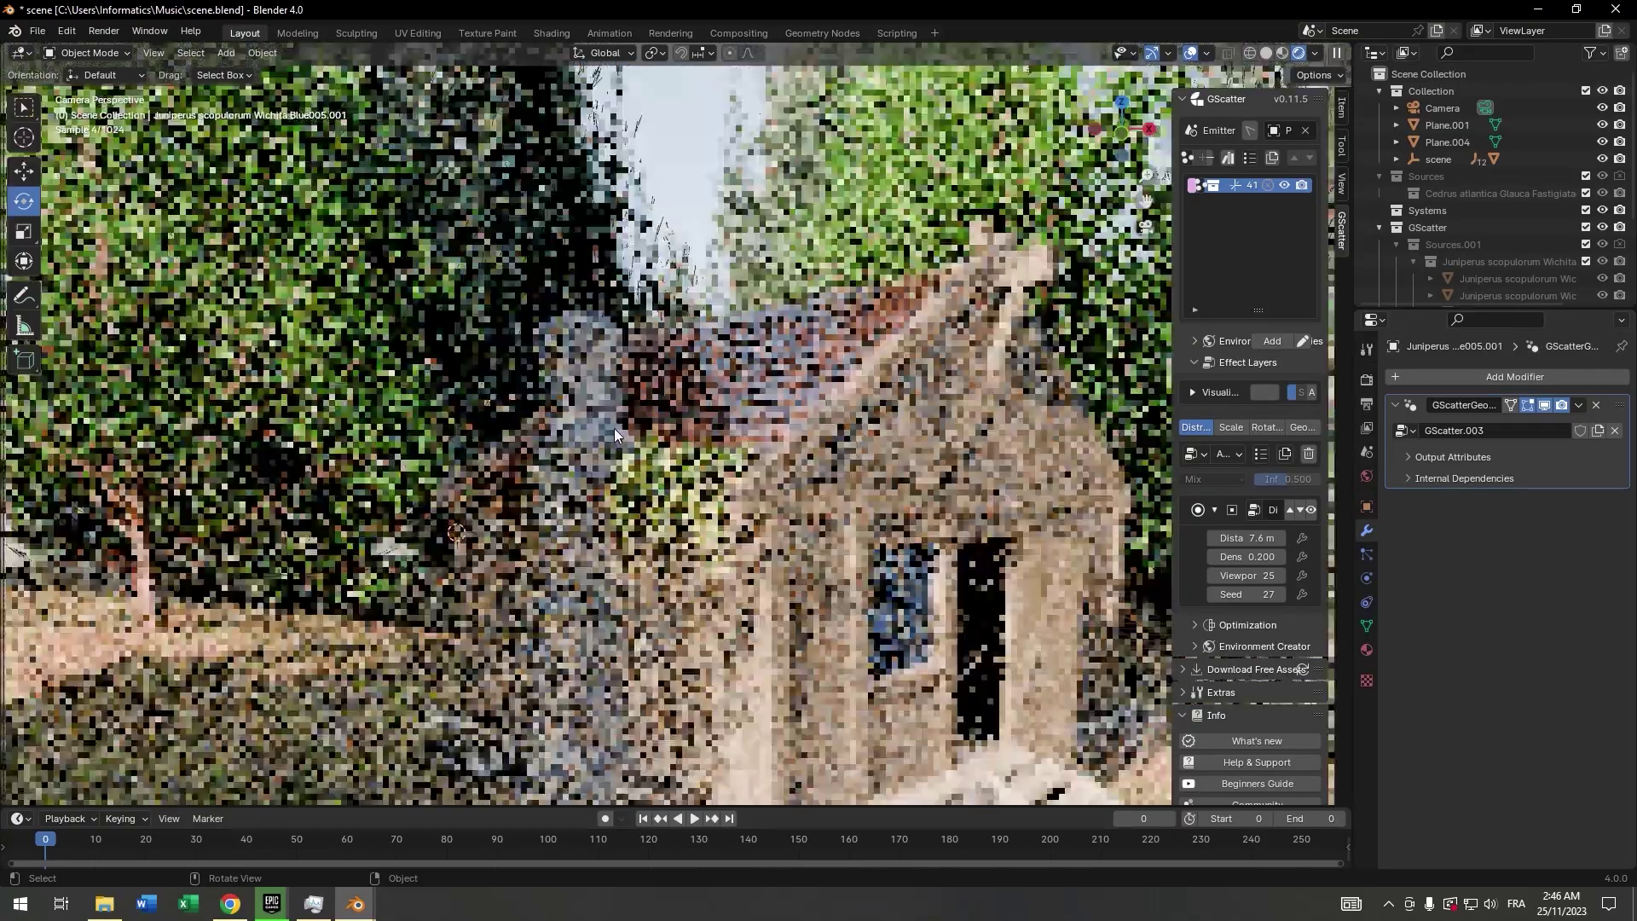
{"action": "key", "text": "z"}
{"action": "left_click", "coordinate": [677, 491]}
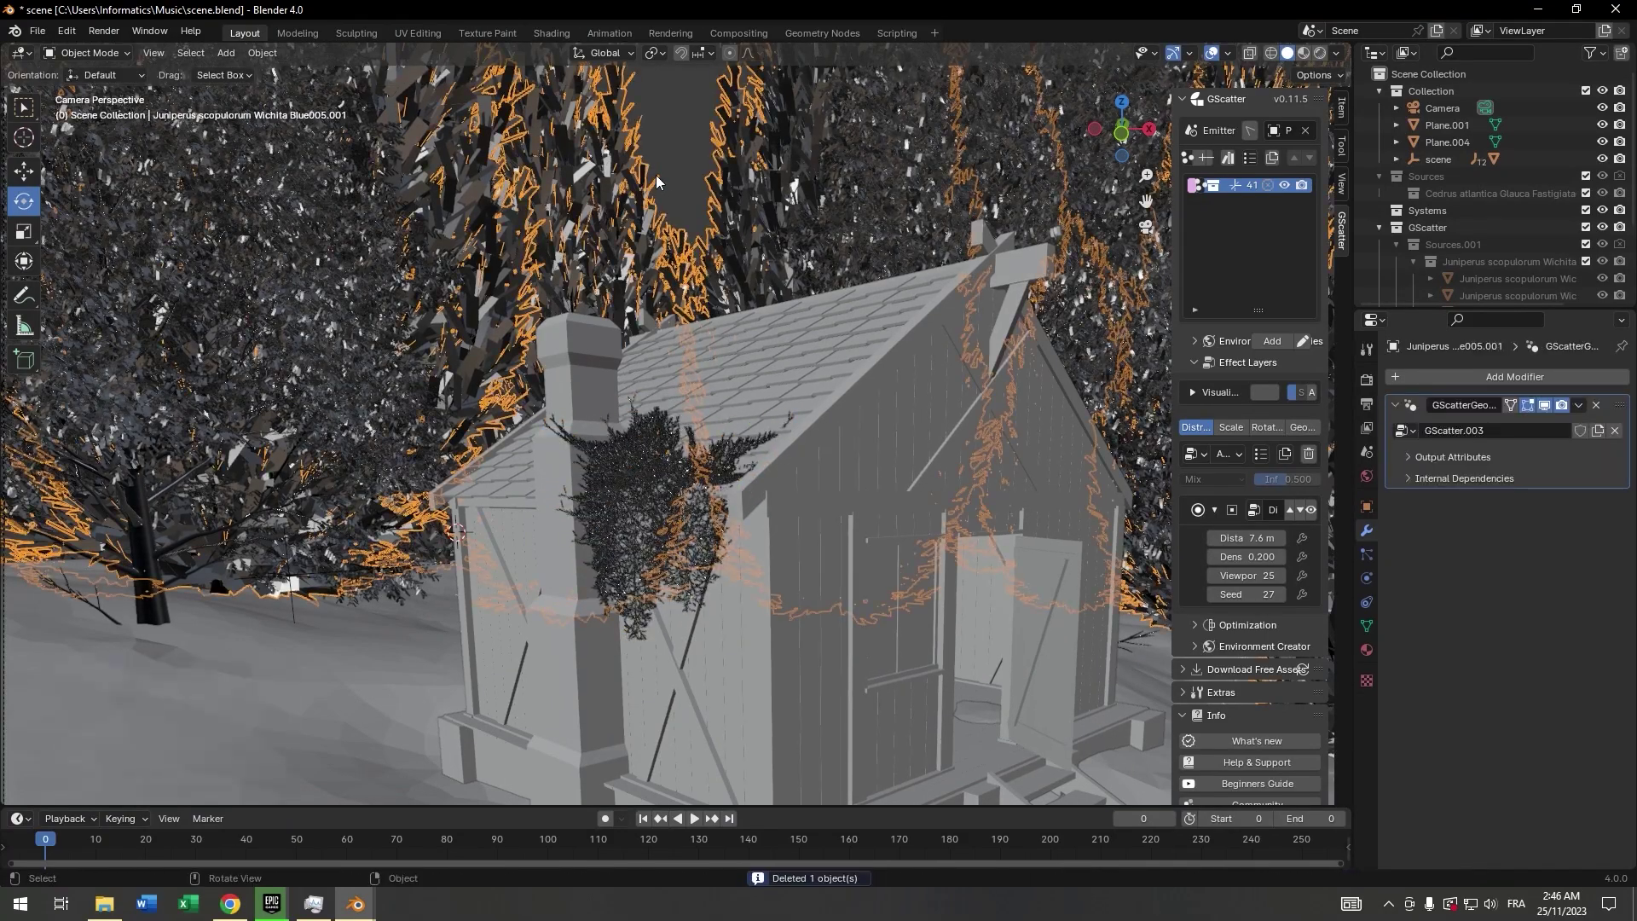
{"action": "left_click", "coordinate": [627, 301]}
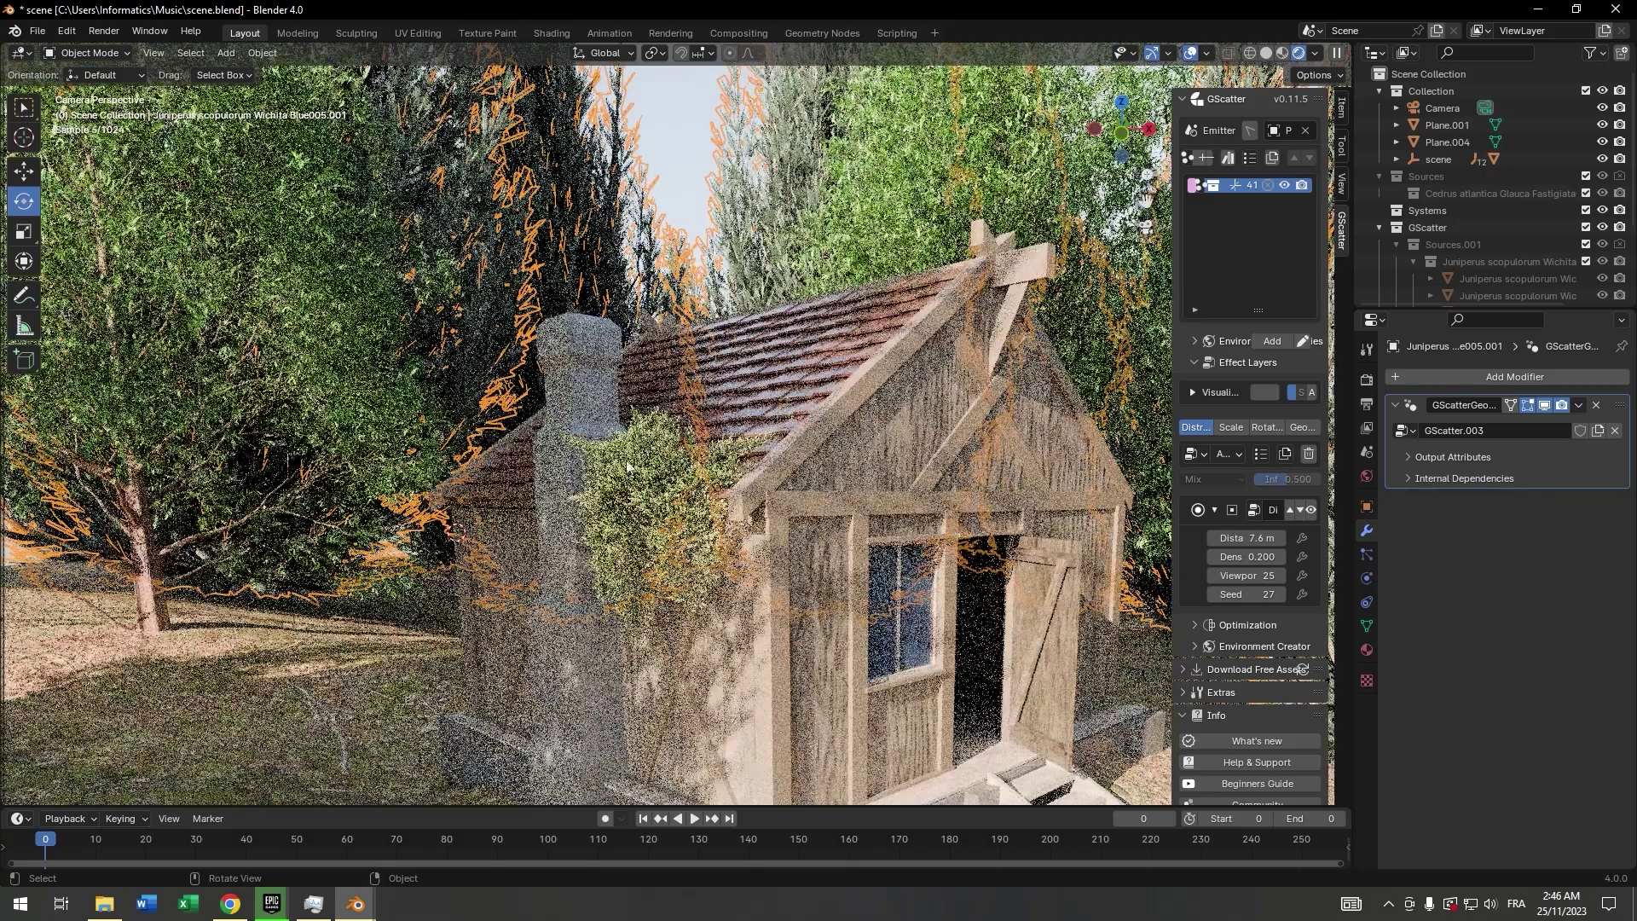
Move the juniper hanging on the chimney down to the ground beside the steps
{"action": "left_click", "coordinate": [592, 504]}
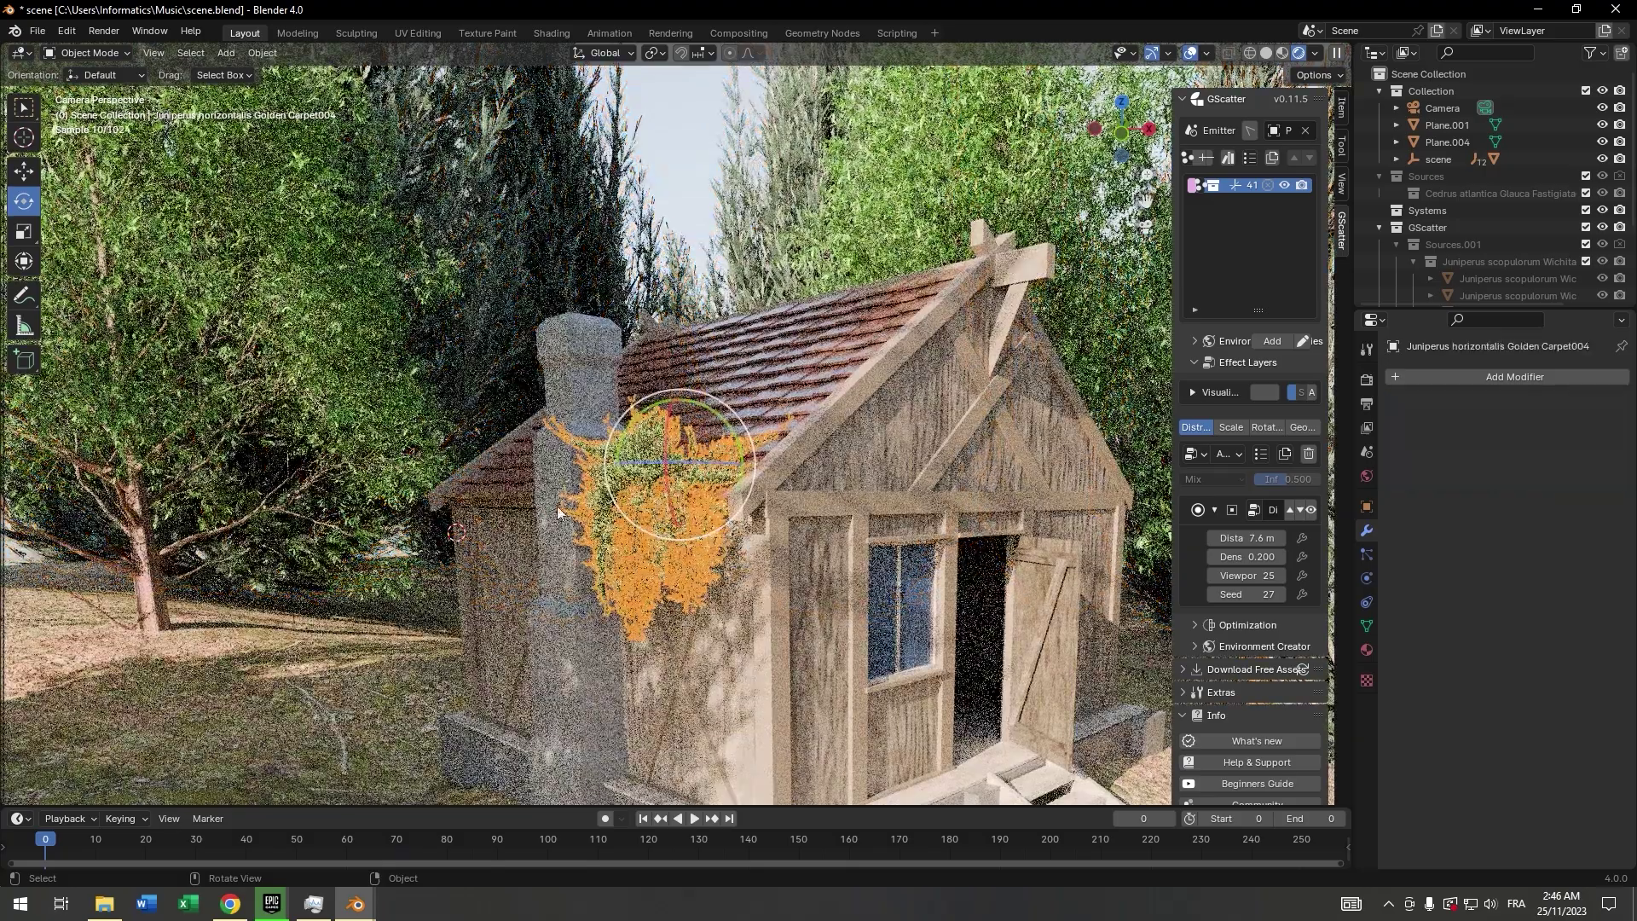
{"action": "left_click_drag", "start_coordinate": [691, 426], "coordinate": [696, 419]}
{"action": "key", "text": "g"}
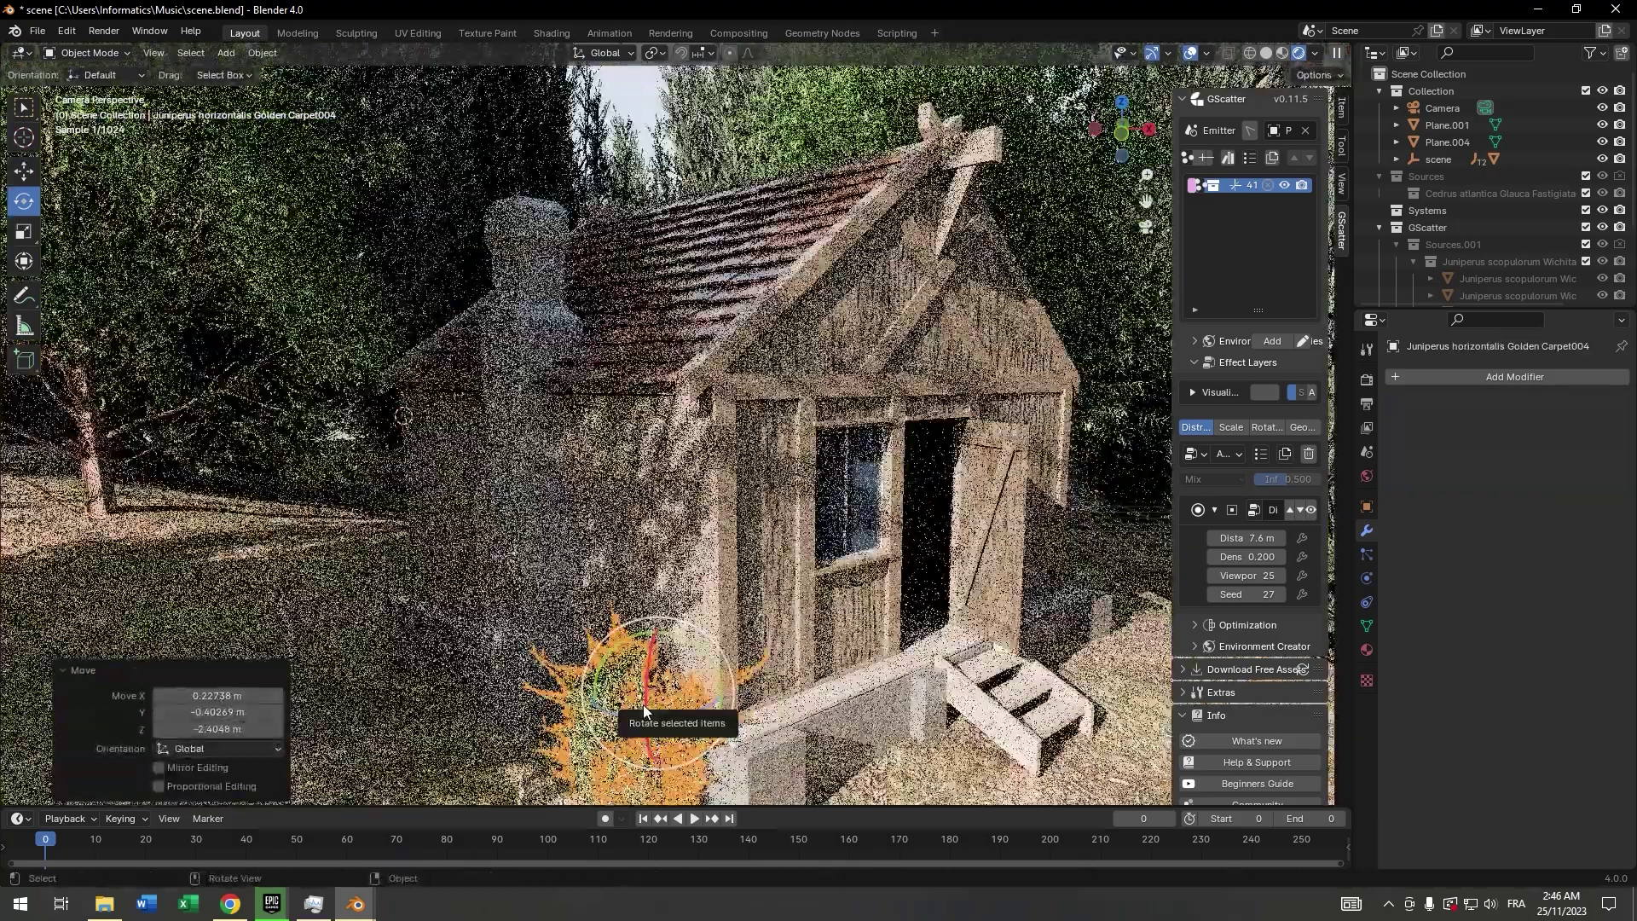
{"action": "left_click", "coordinate": [450, 676]}
Select the Plane.004 ground object and change the viewport shading
{"action": "left_click", "coordinate": [452, 675]}
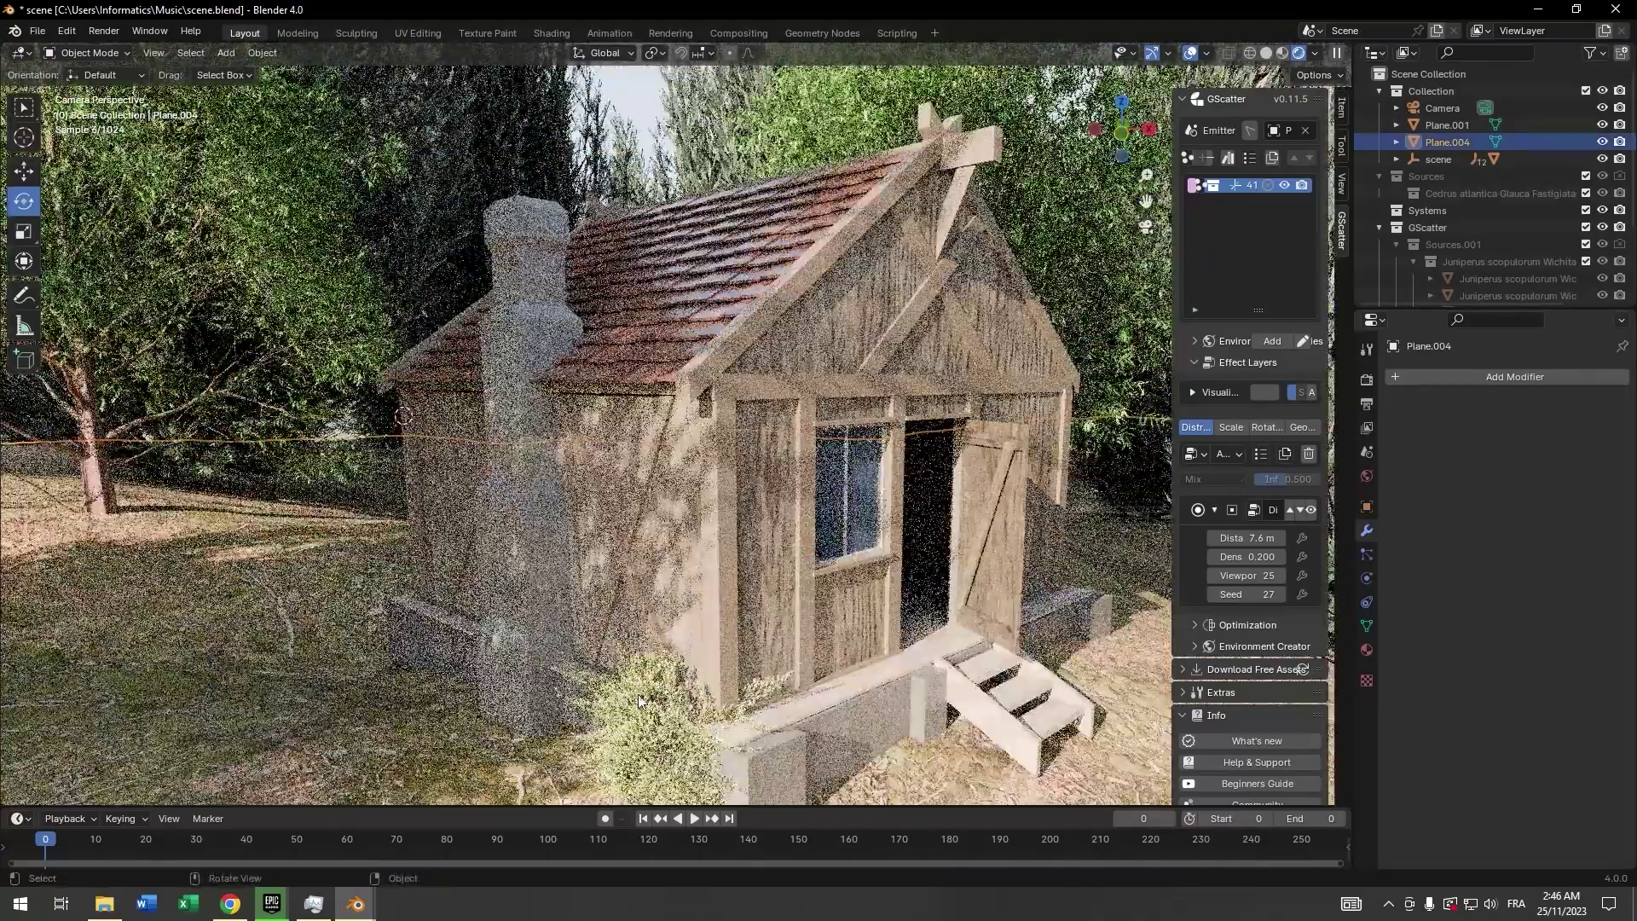
{"action": "key", "text": "Delete"}
{"action": "key", "text": "z"}
{"action": "left_click", "coordinate": [677, 515]}
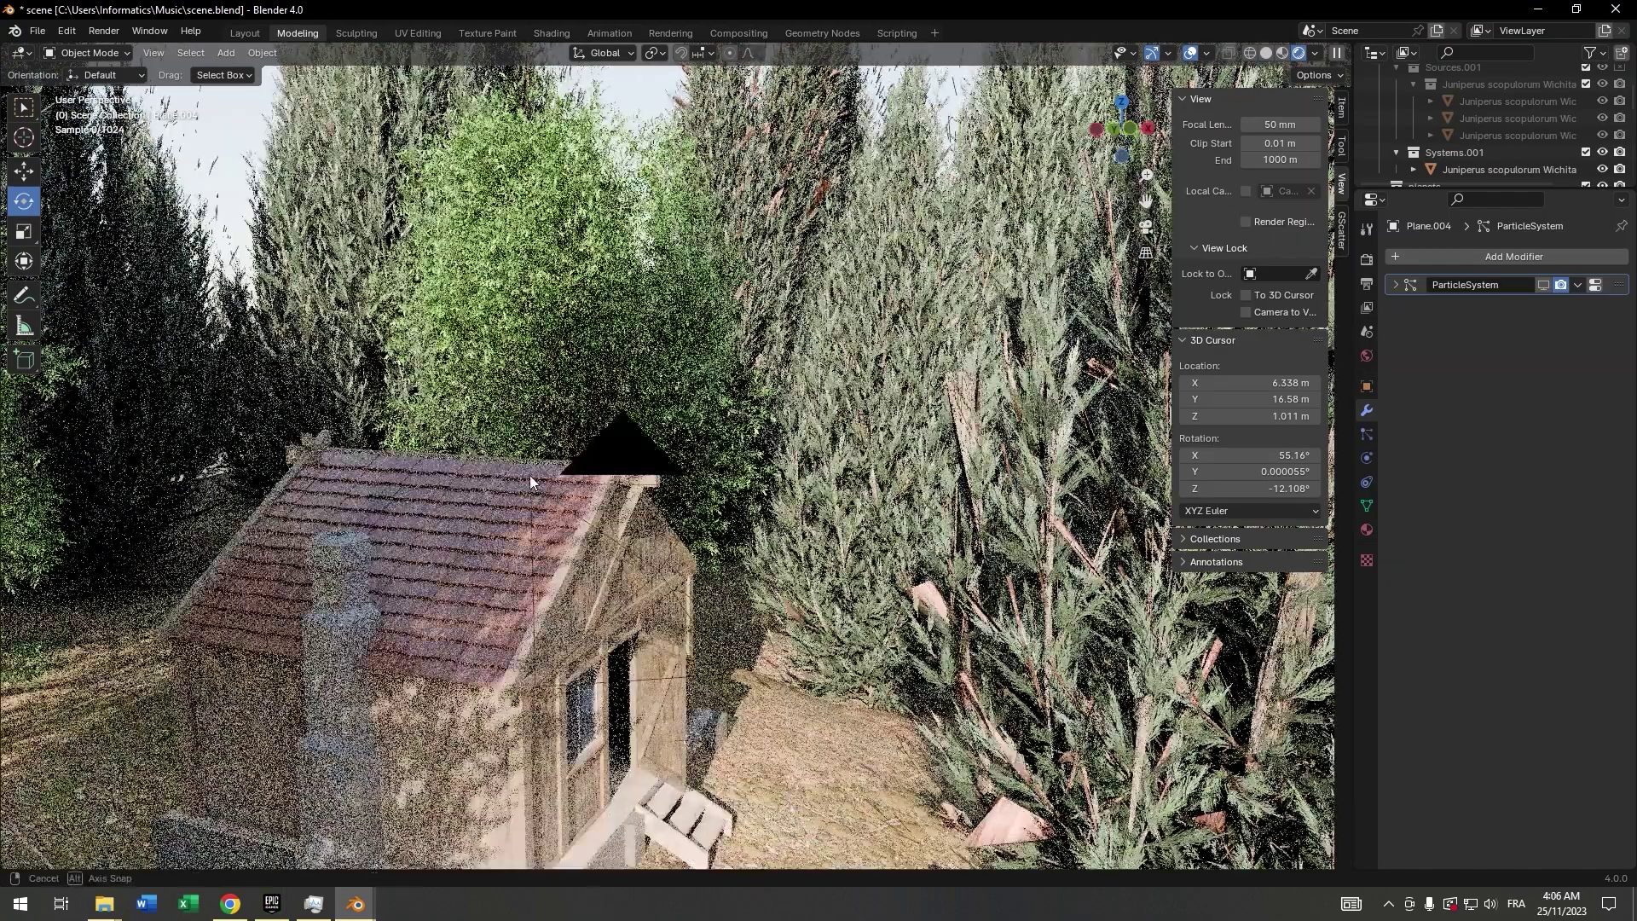
Lower the camera toward the cabin and show Plane.004's grass particles in the viewport
{"action": "left_click_drag", "start_coordinate": [529, 482], "coordinate": [622, 493]}
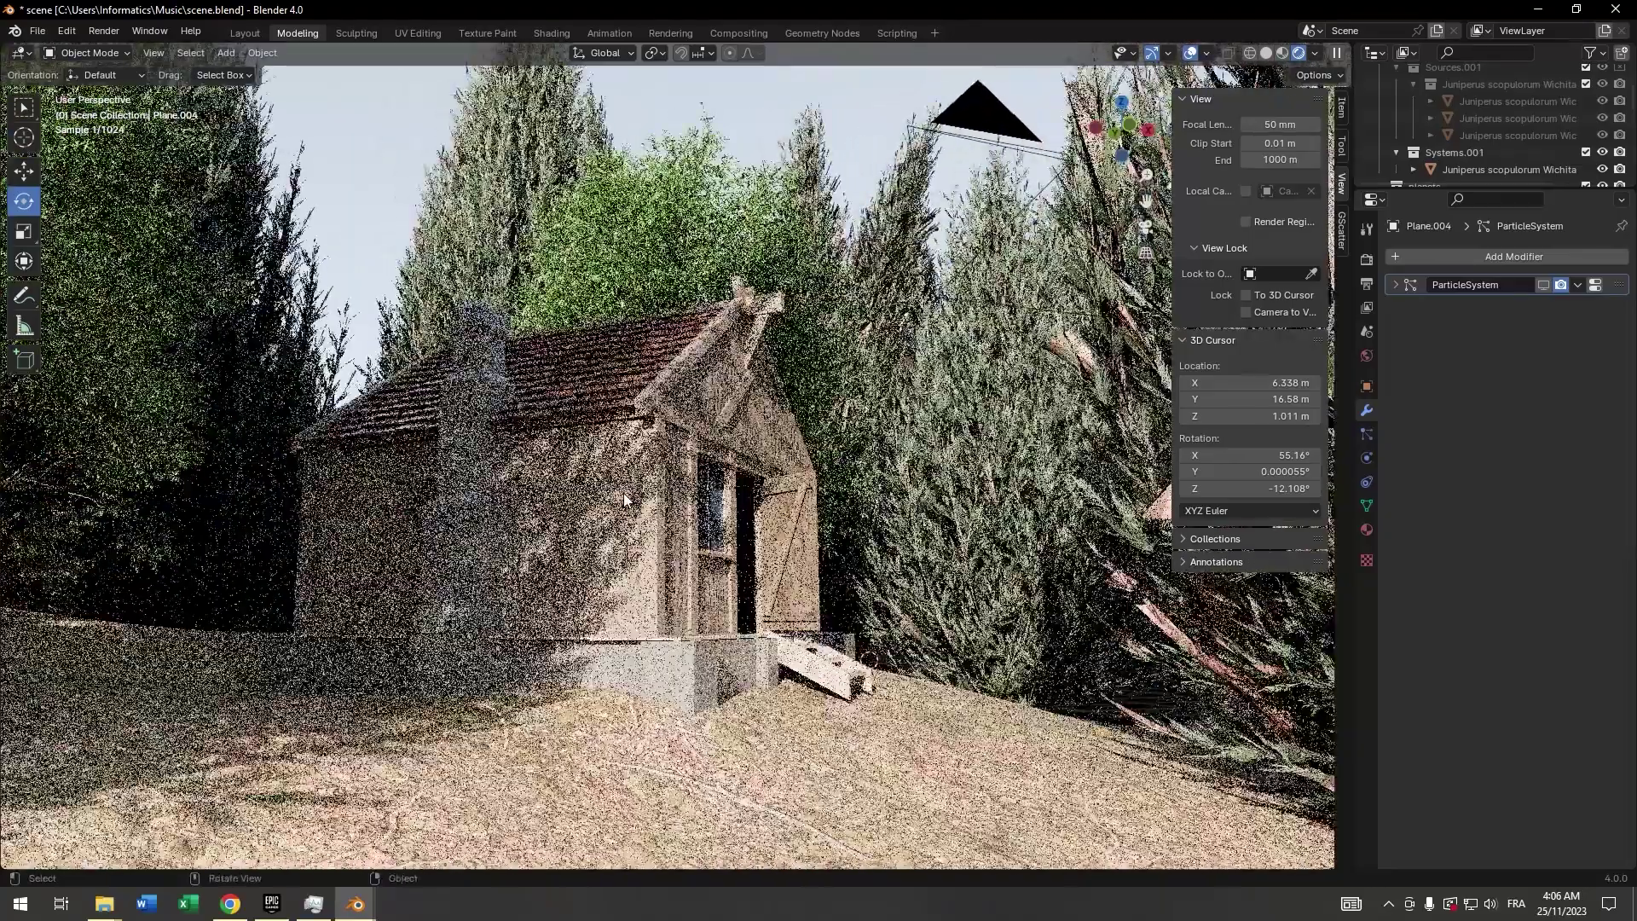
{"action": "key", "text": "KP_0"}
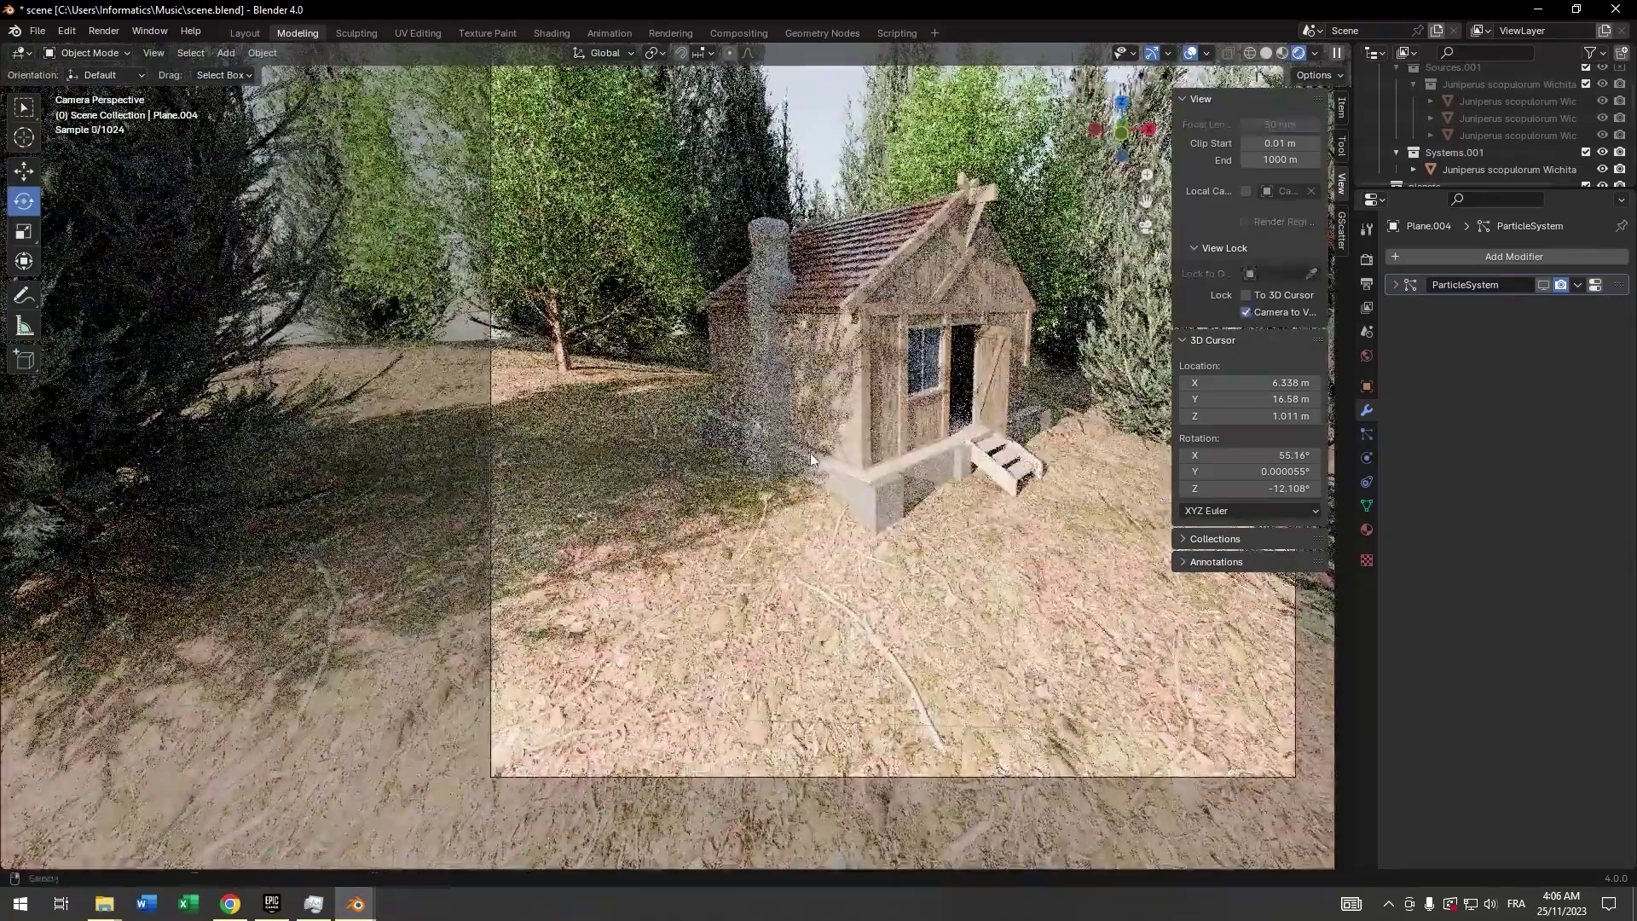
{"action": "mouse_move", "coordinate": [810, 460]}
{"action": "left_mouse_down"}
{"action": "mouse_move", "coordinate": [889, 426]}
{"action": "mouse_move", "coordinate": [790, 488]}
{"action": "mouse_move", "coordinate": [819, 456]}
{"action": "left_mouse_up"}
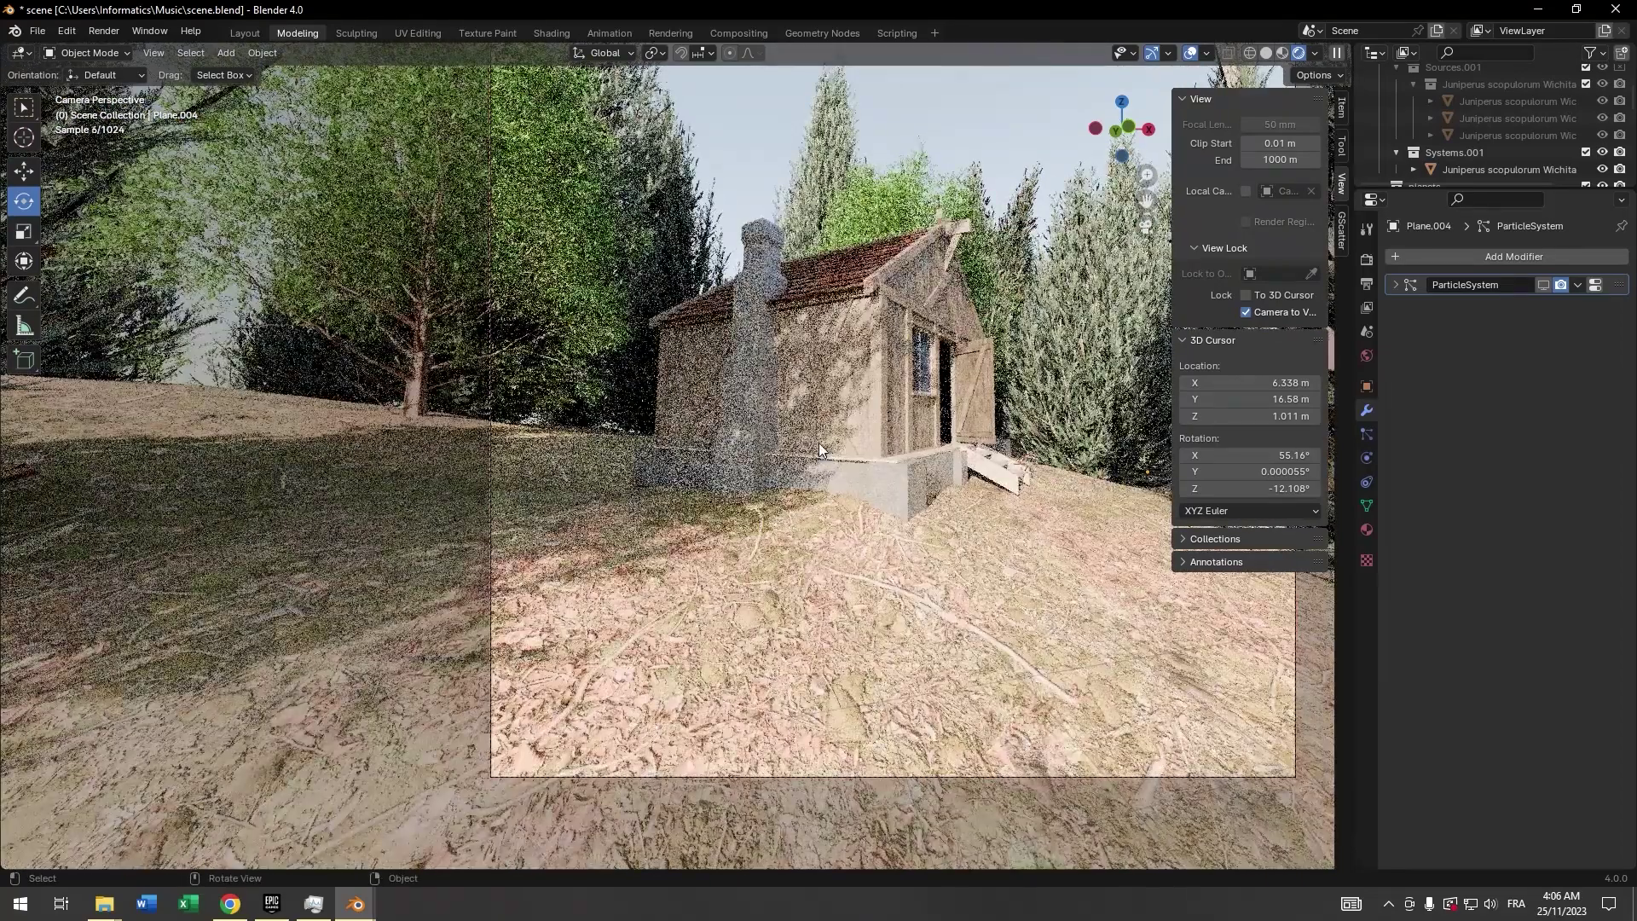
{"action": "left_click", "coordinate": [1541, 284]}
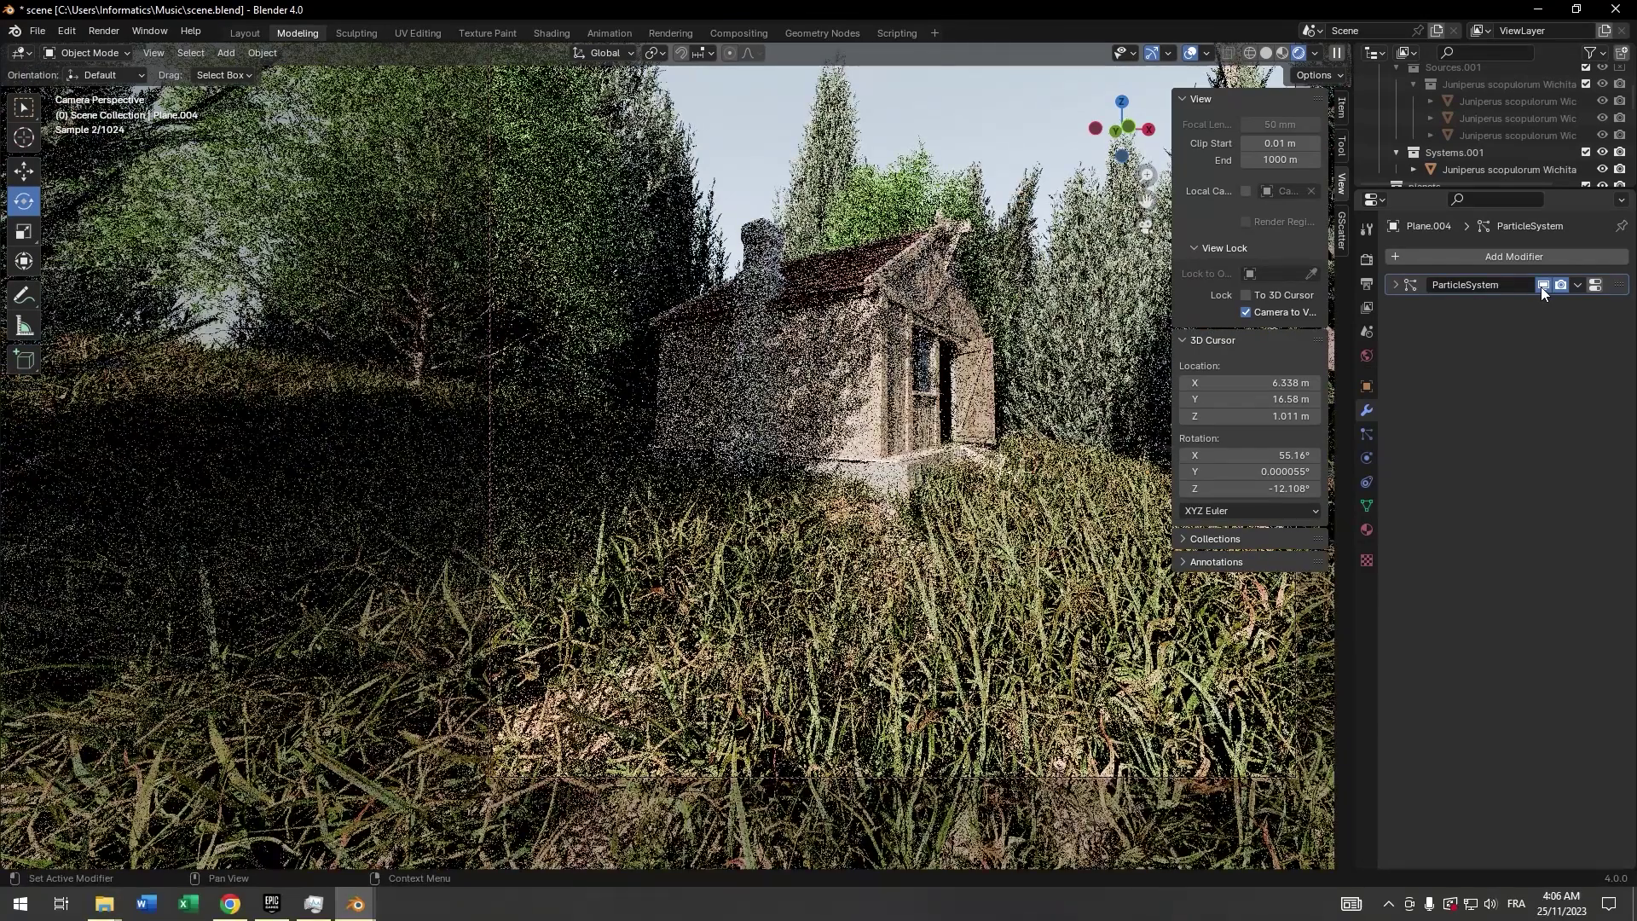